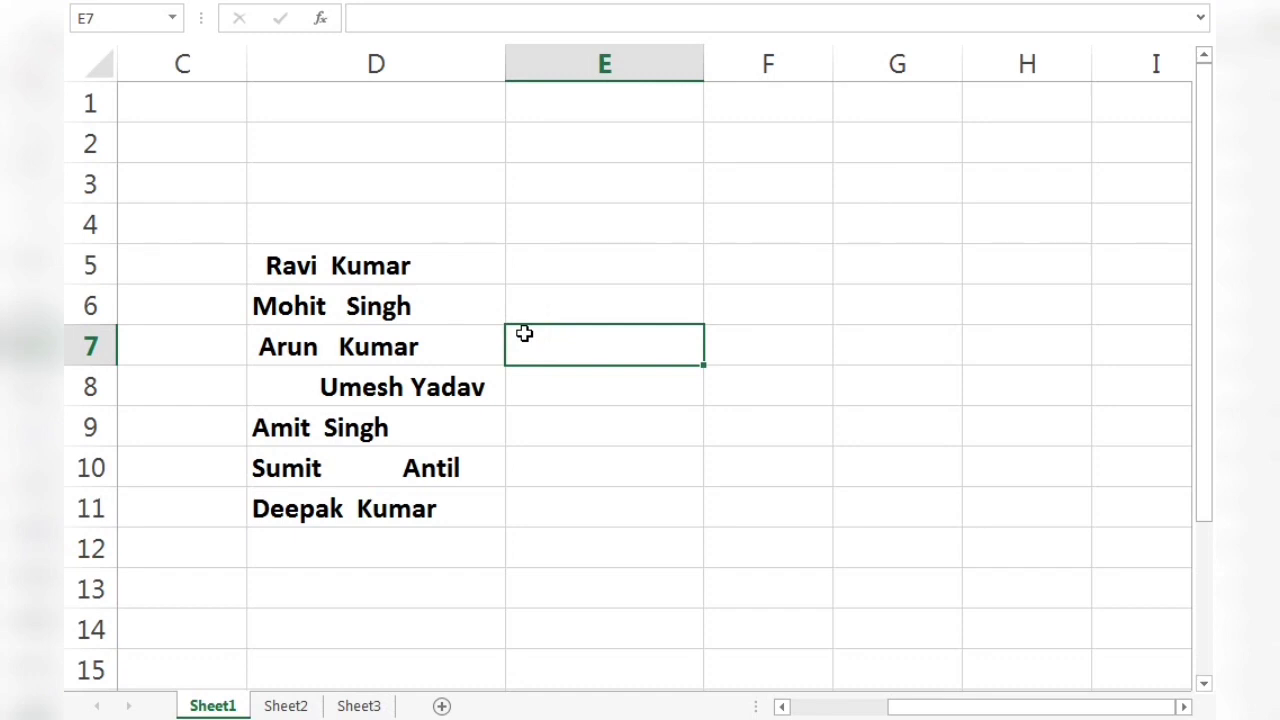
{"action": "left_click", "coordinate": [592, 278]}
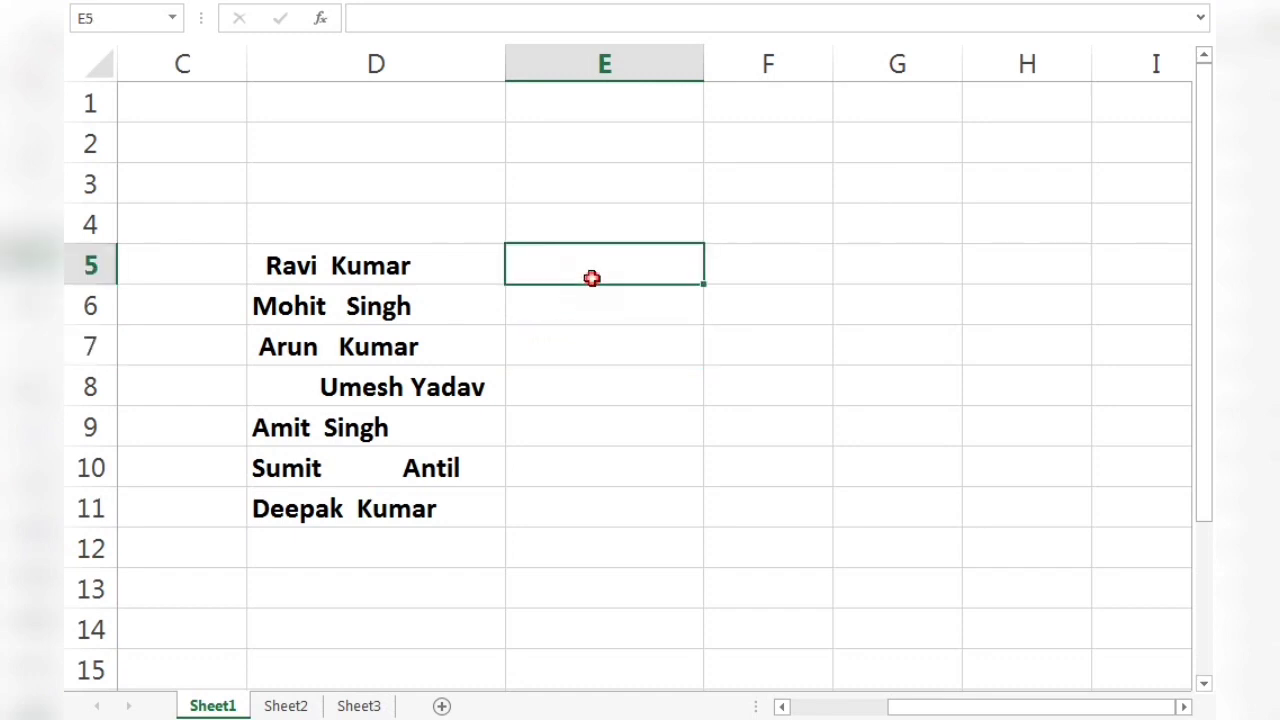
{"action": "left_click", "coordinate": [540, 309]}
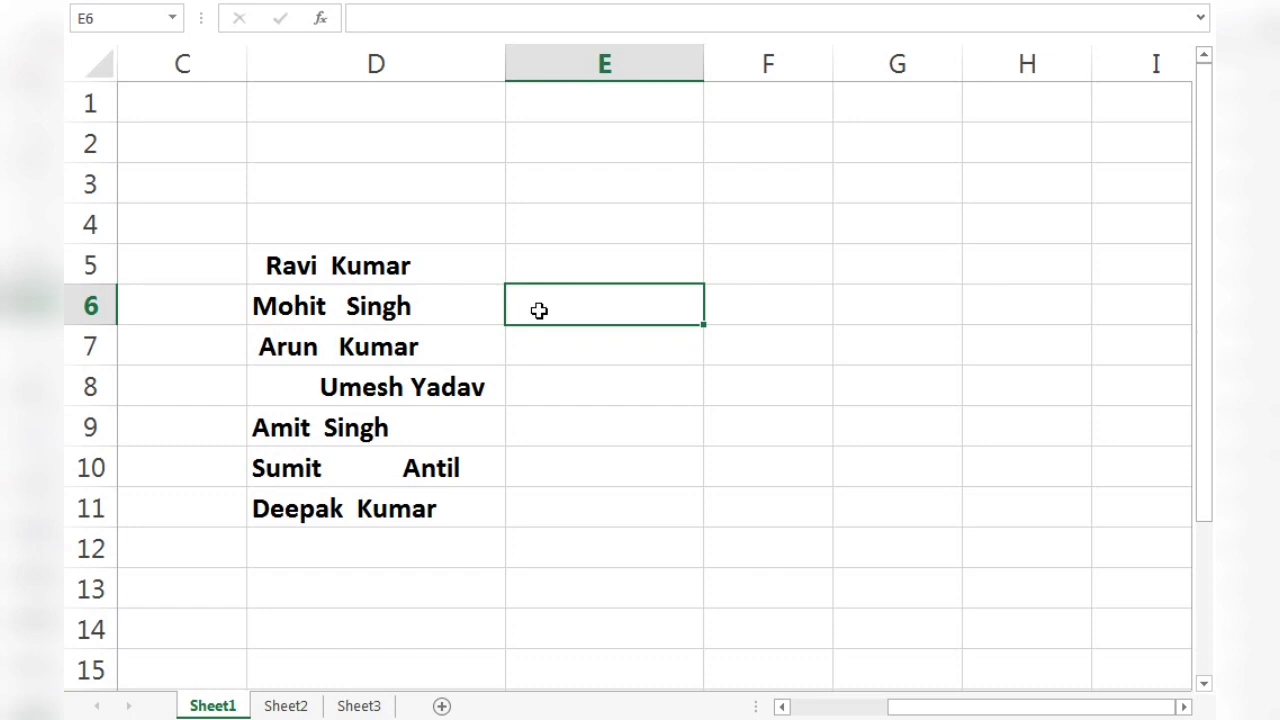
{"action": "left_click", "coordinate": [533, 256]}
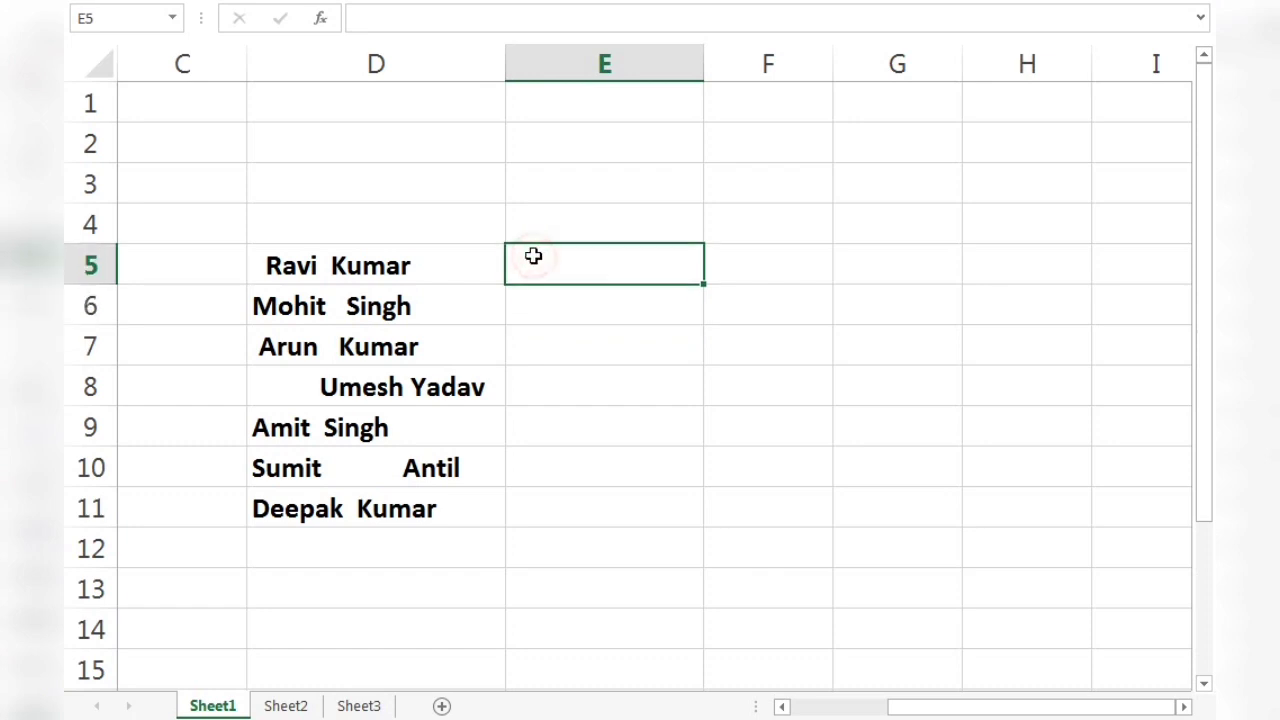
{"action": "left_click", "coordinate": [460, 259]}
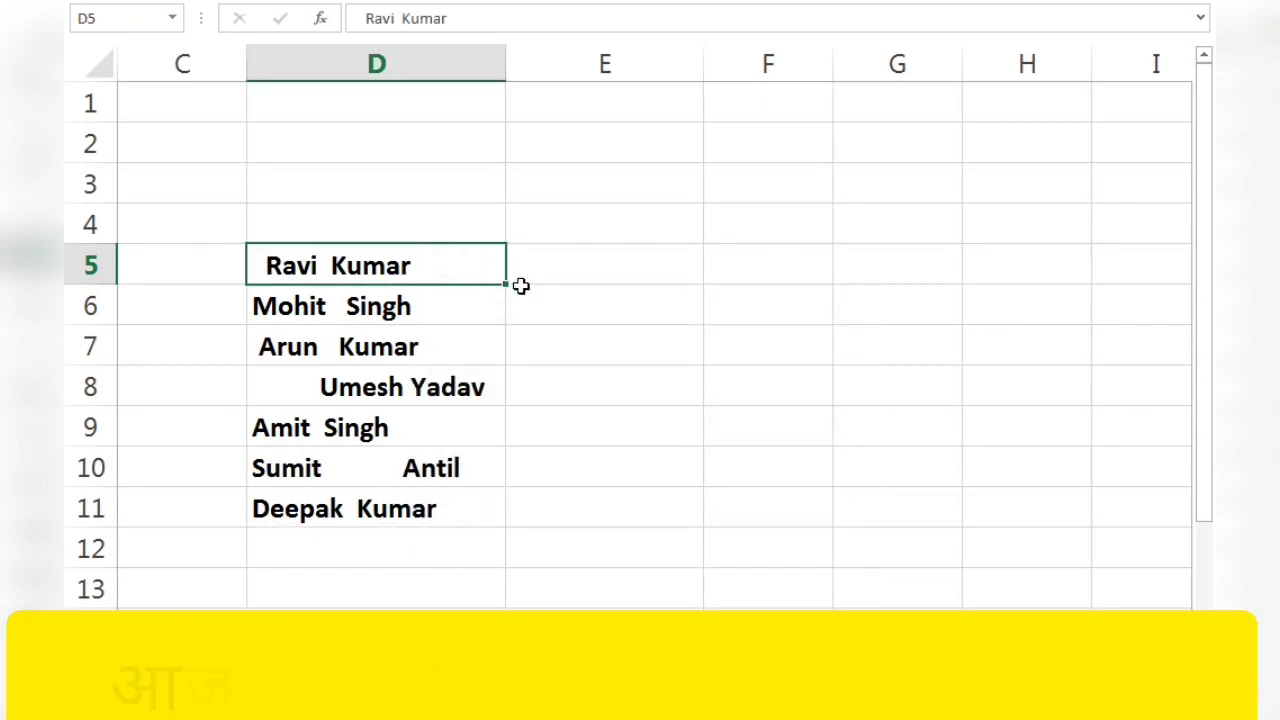
{"action": "left_click", "coordinate": [556, 277]}
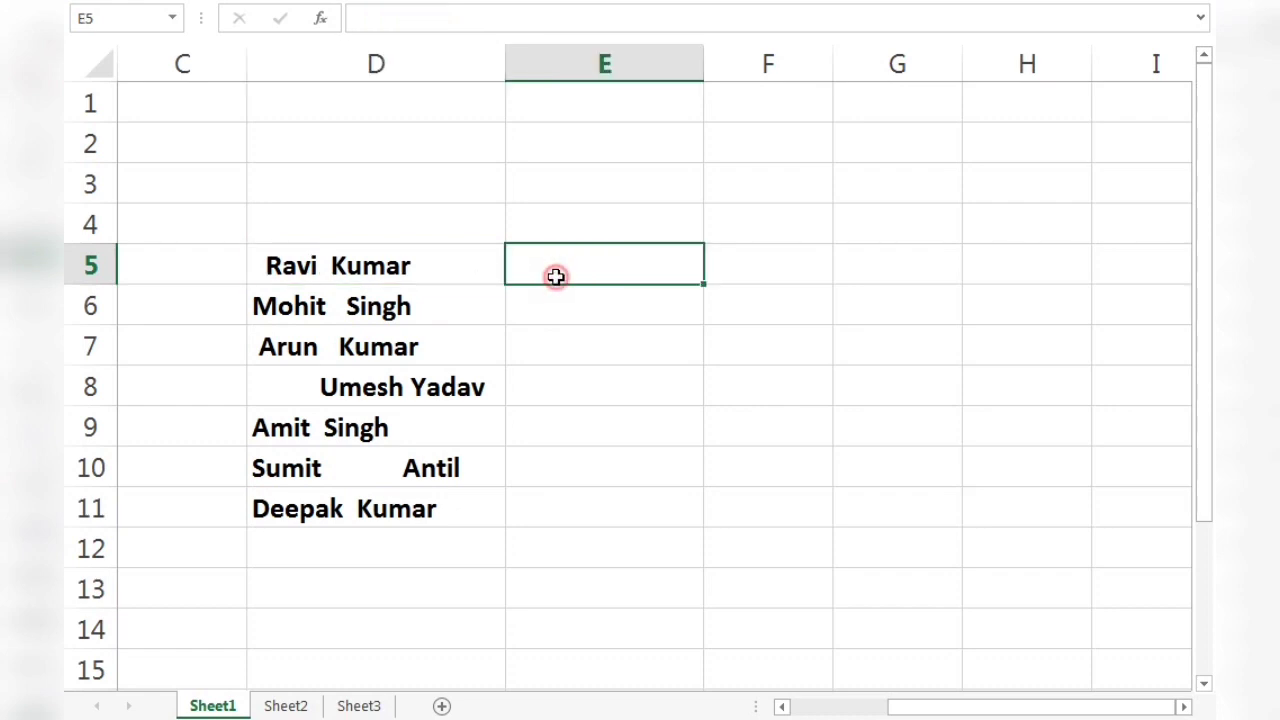
{"action": "left_click", "coordinate": [449, 254]}
{"action": "left_click", "coordinate": [573, 268]}
{"action": "left_click", "coordinate": [290, 706]}
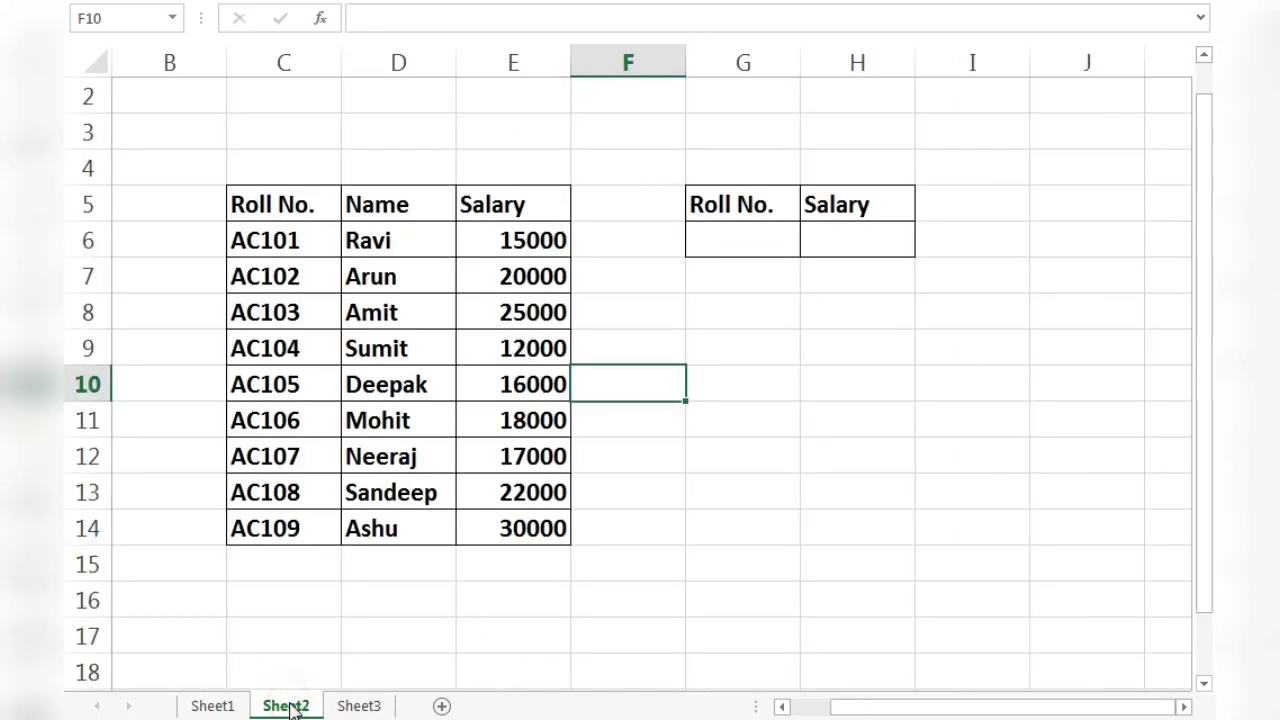
{"action": "left_click", "coordinate": [212, 706]}
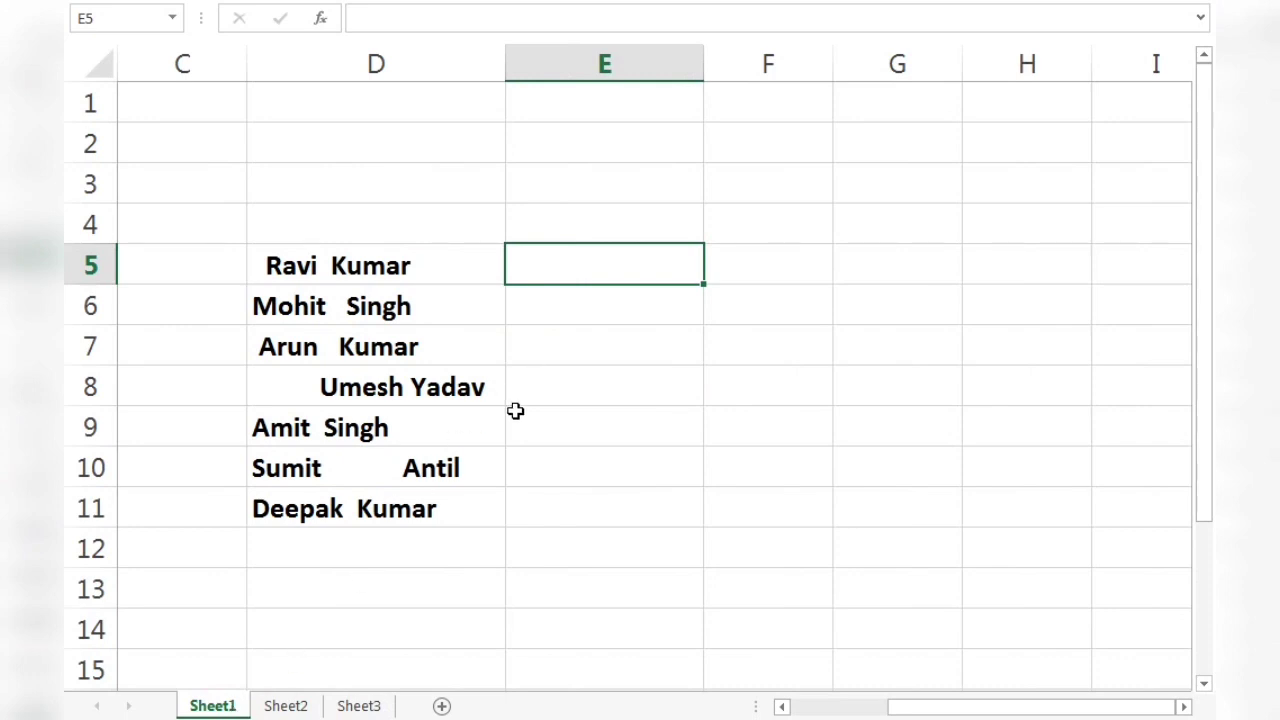
{"action": "left_click", "coordinate": [555, 318]}
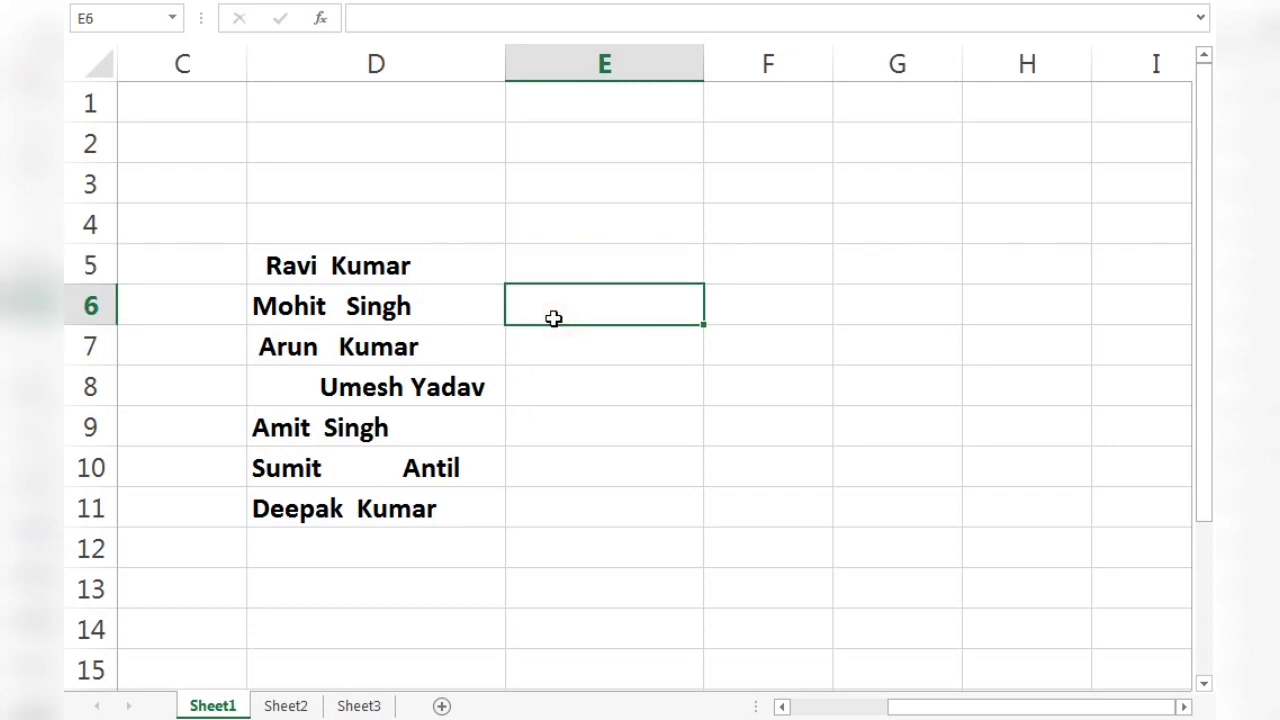
{"action": "left_click", "coordinate": [574, 271]}
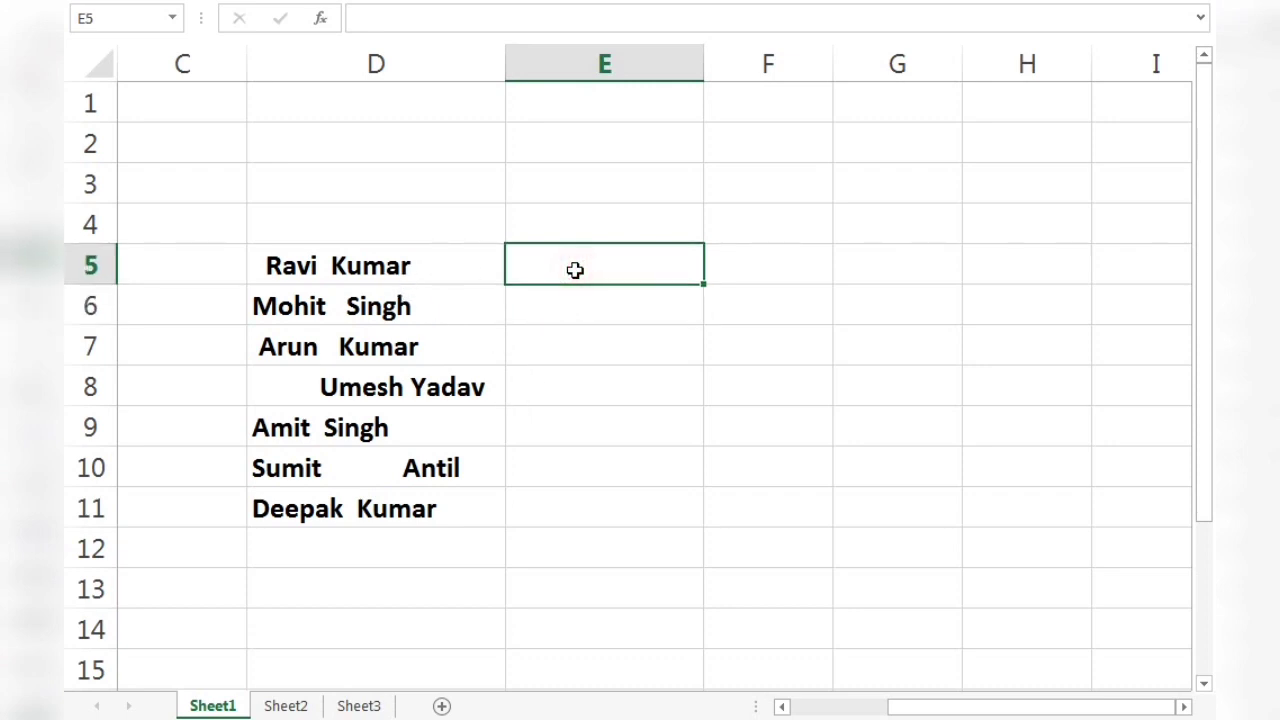
{"action": "left_click", "coordinate": [302, 707]}
{"action": "left_click", "coordinate": [766, 262]}
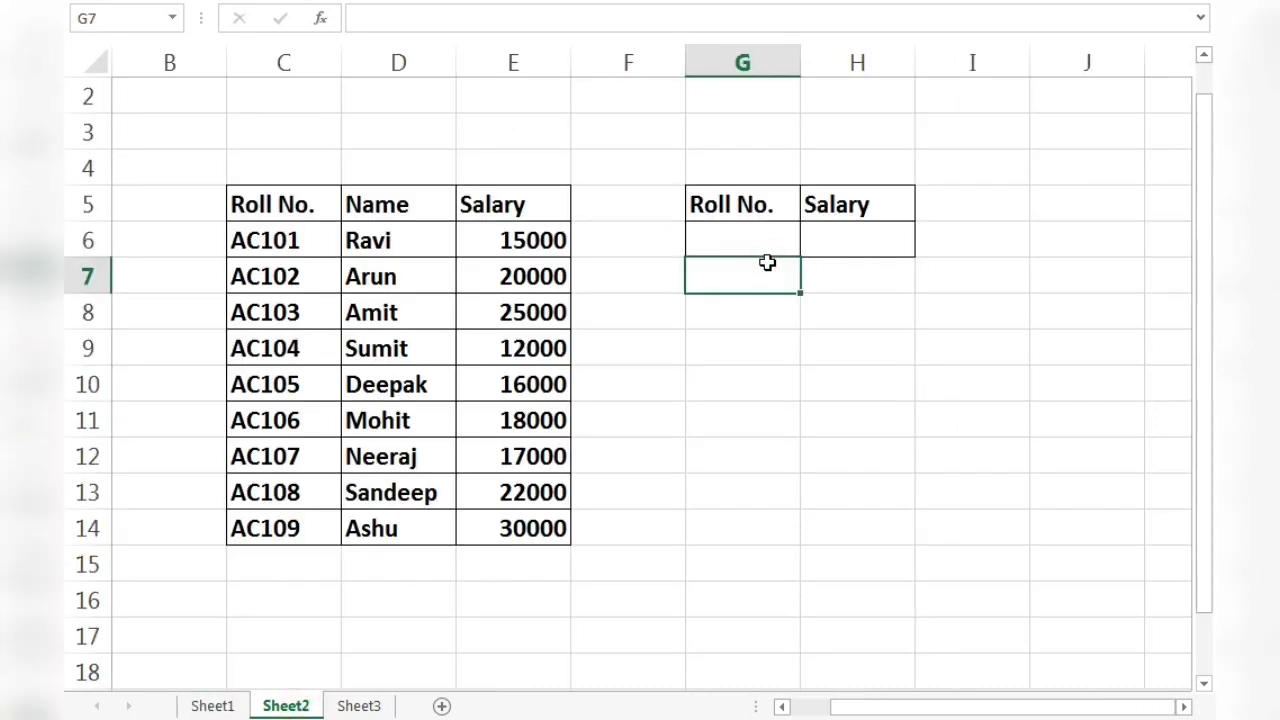
{"action": "left_click", "coordinate": [213, 706]}
{"action": "left_click", "coordinate": [558, 373]}
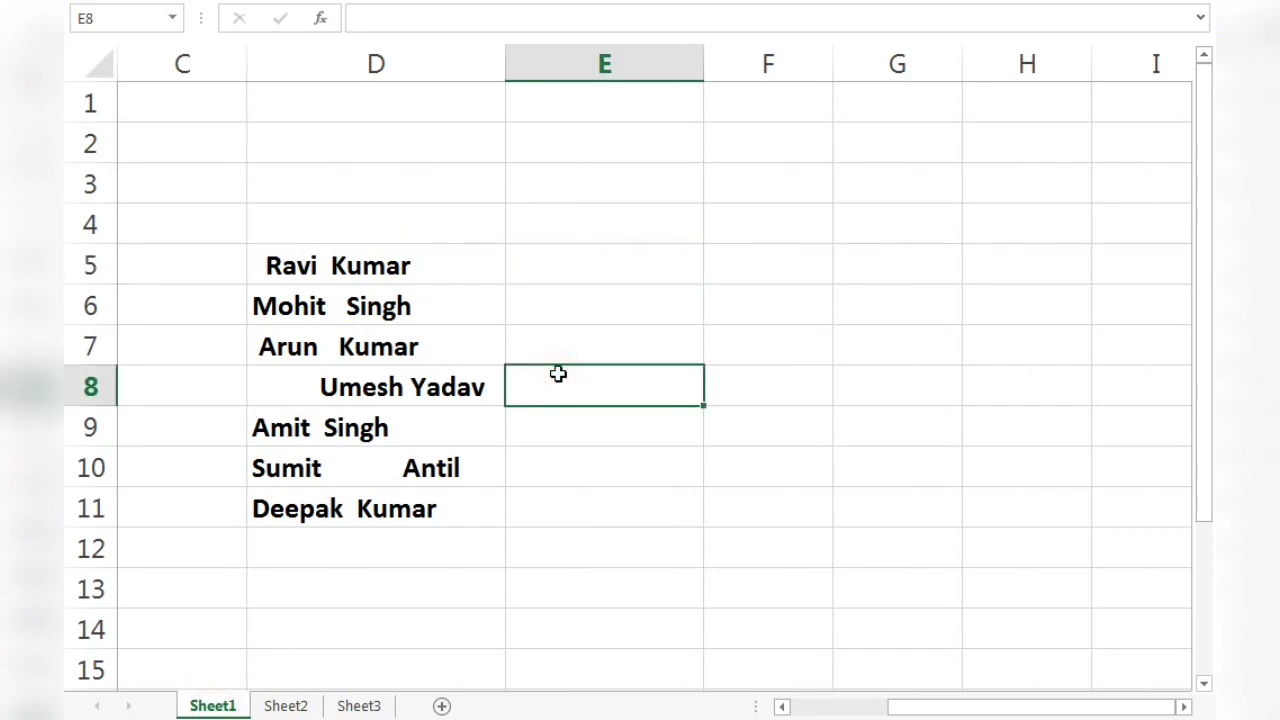
Examine the spacing before and between the words of the names in D5:D11 on Sheet1.
{"action": "left_click", "coordinate": [423, 277]}
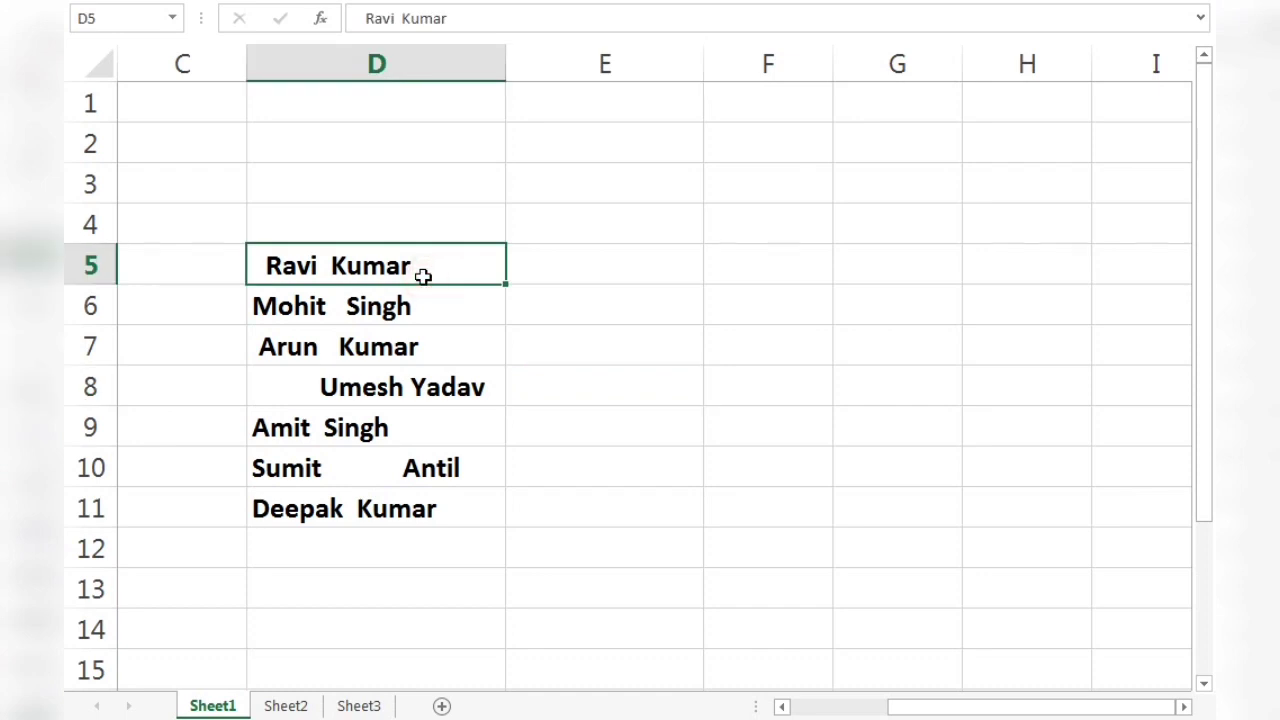
{"action": "key", "text": "Down"}
{"action": "key", "text": "Down"}
{"action": "key", "text": "Down"}
{"action": "key", "text": "Down"}
{"action": "key", "text": "Down"}
{"action": "key", "text": "Down"}
{"action": "key", "text": "Down"}
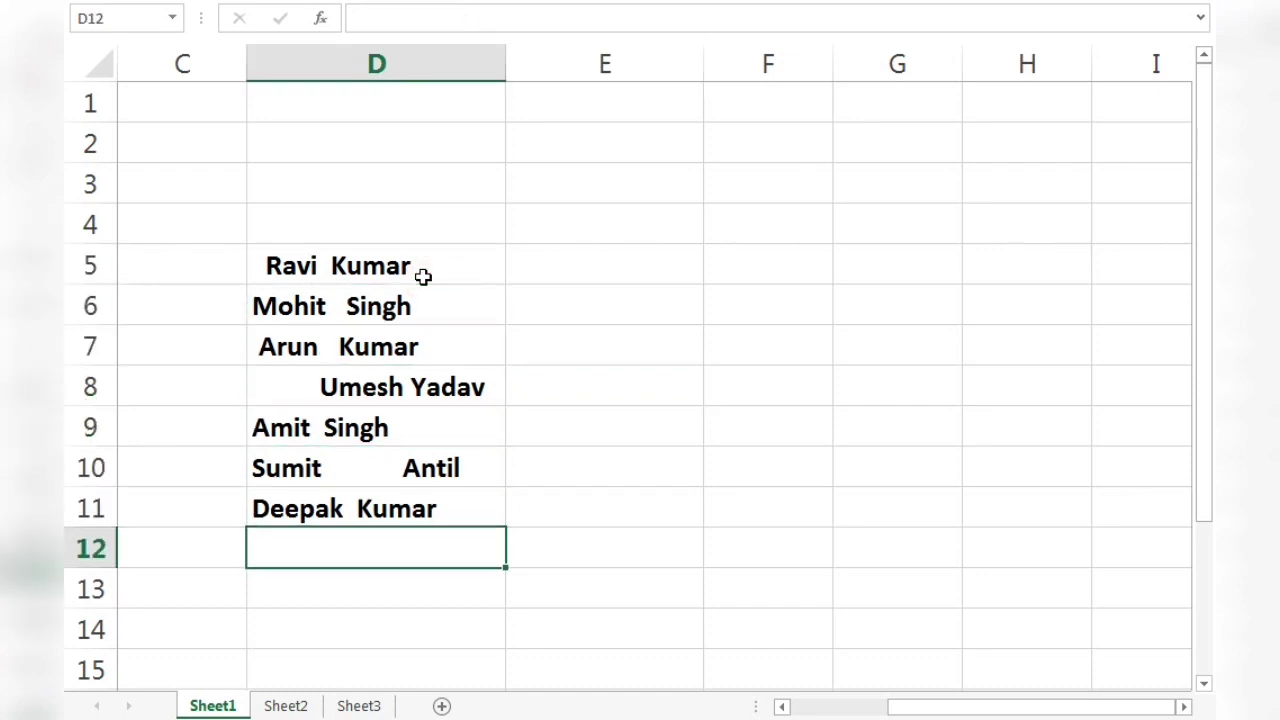
{"action": "key", "text": "Up"}
{"action": "key", "text": "Up"}
{"action": "key", "text": "Up"}
{"action": "key", "text": "Up"}
{"action": "key", "text": "Up"}
{"action": "key", "text": "Up"}
{"action": "key", "text": "Up"}
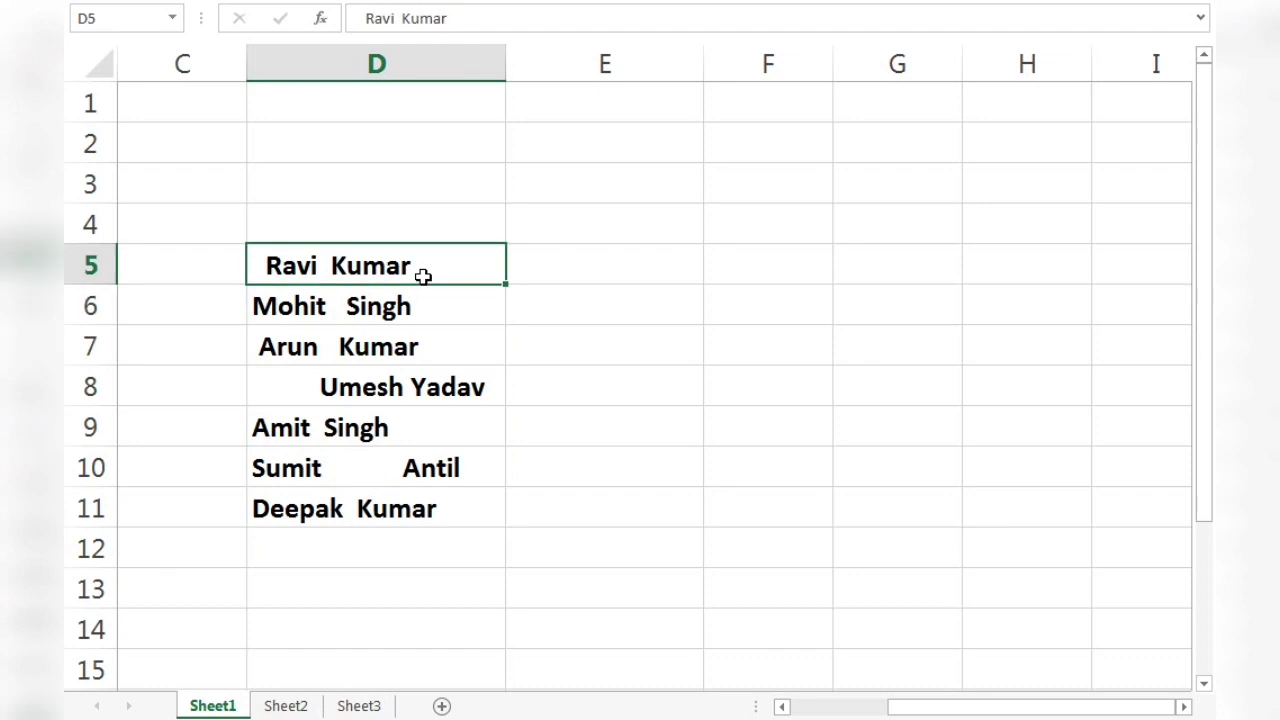
{"action": "left_click", "coordinate": [424, 386]}
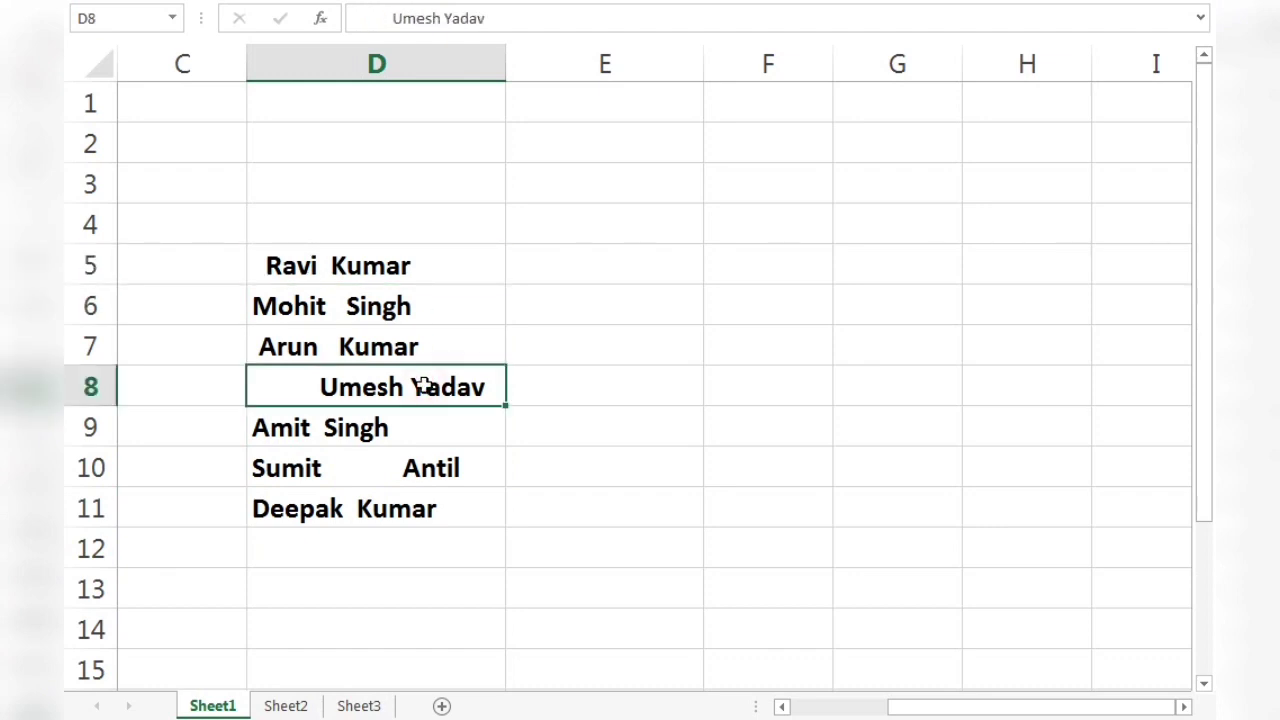
{"action": "left_click", "coordinate": [457, 263]}
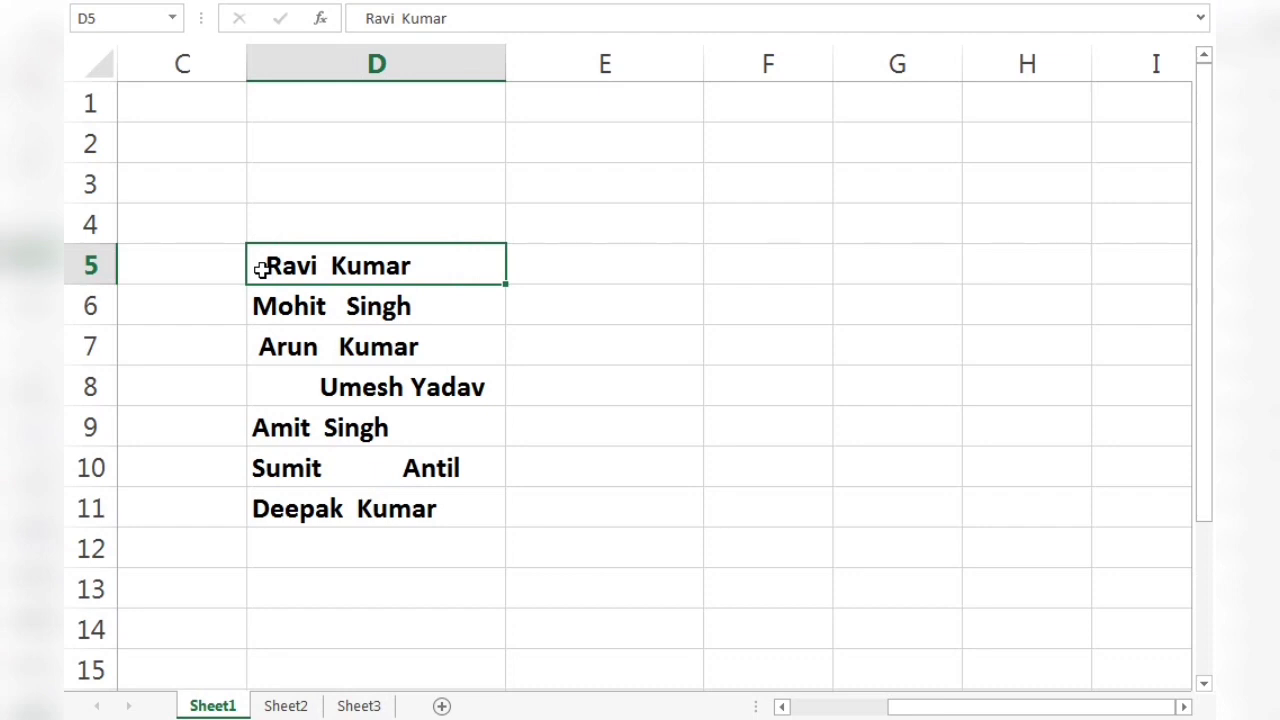
{"action": "left_click", "coordinate": [317, 310]}
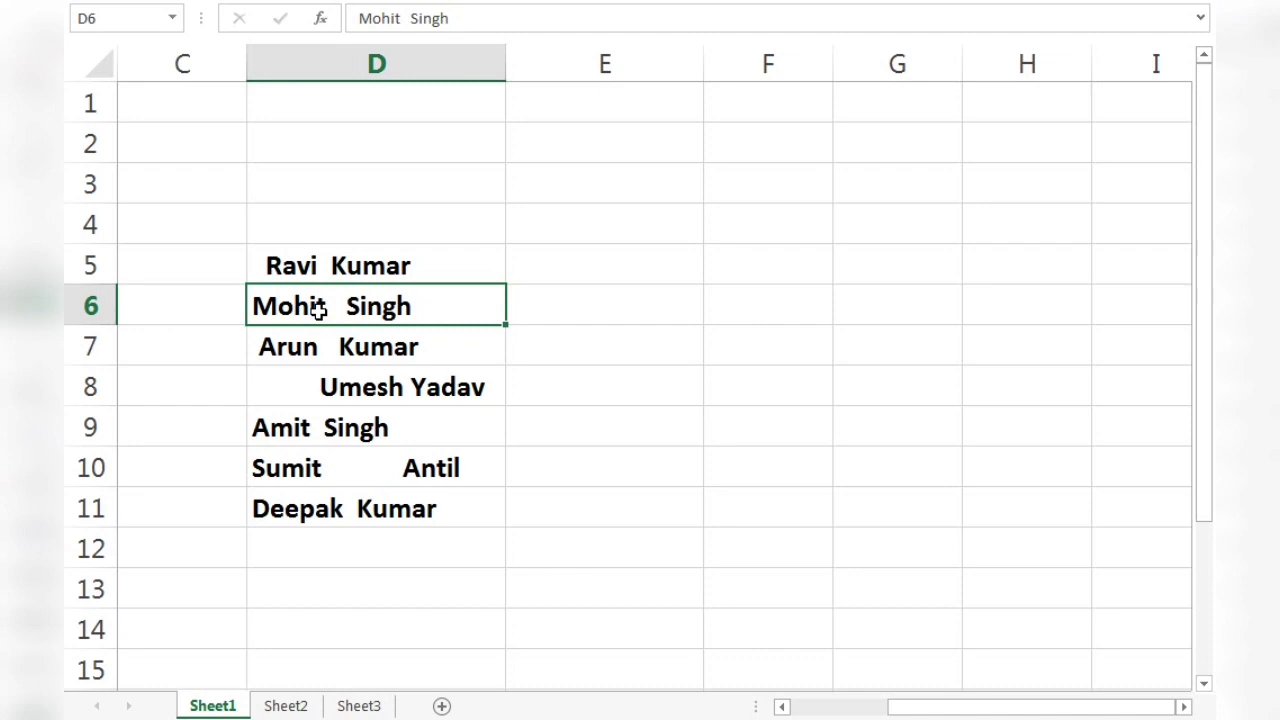
{"action": "left_click", "coordinate": [340, 453]}
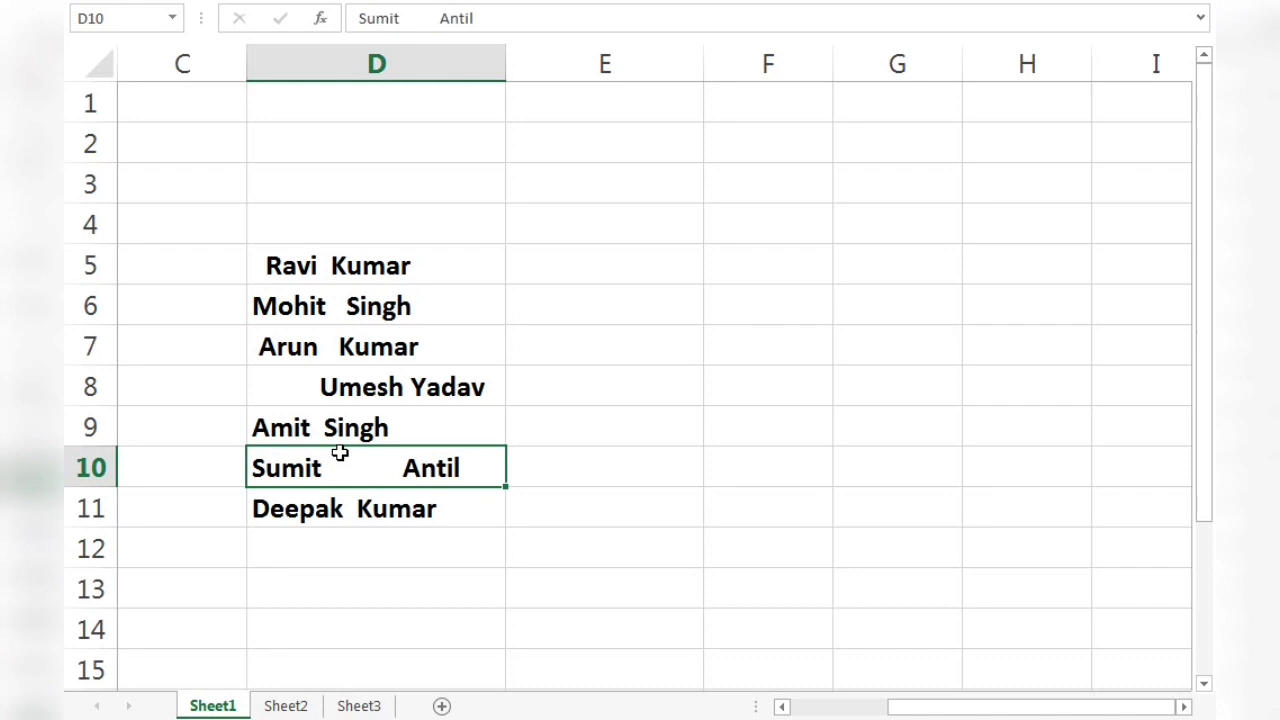
Enter the formula =TRIM(D5) in cell E5 to strip the extra spaces from the first name.
{"action": "left_click", "coordinate": [598, 262]}
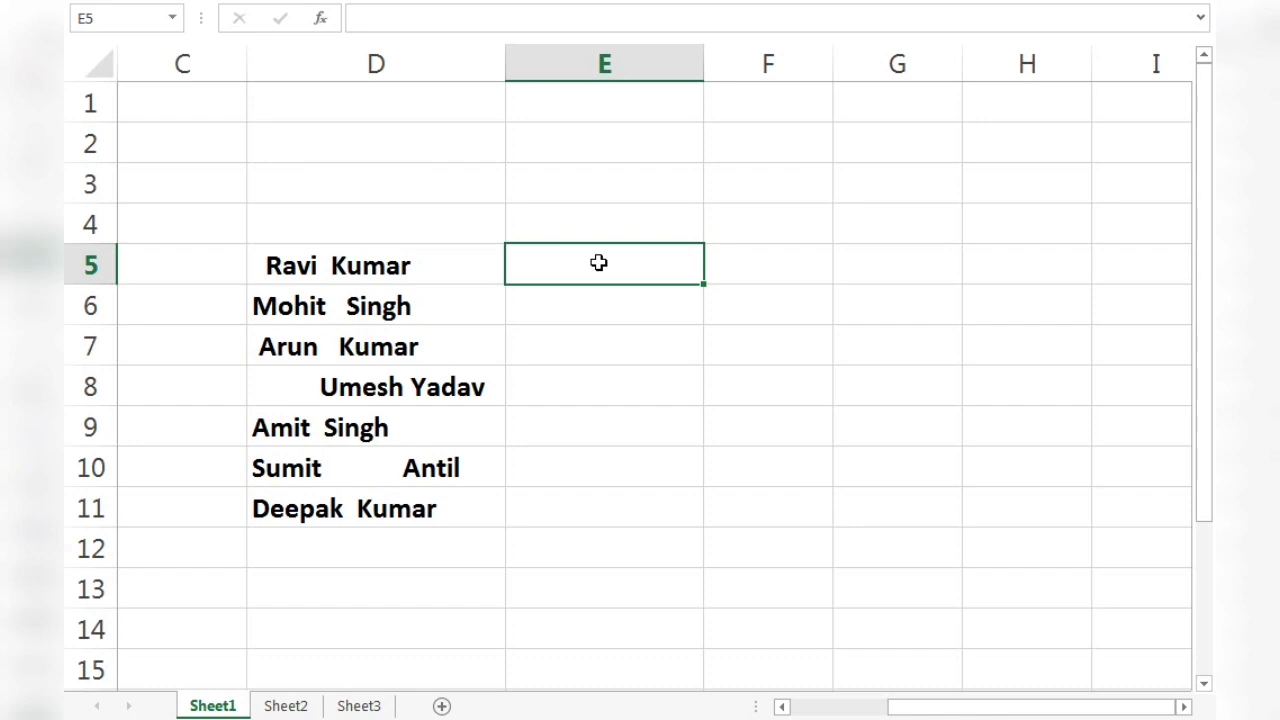
{"action": "type", "text": "=tr"}
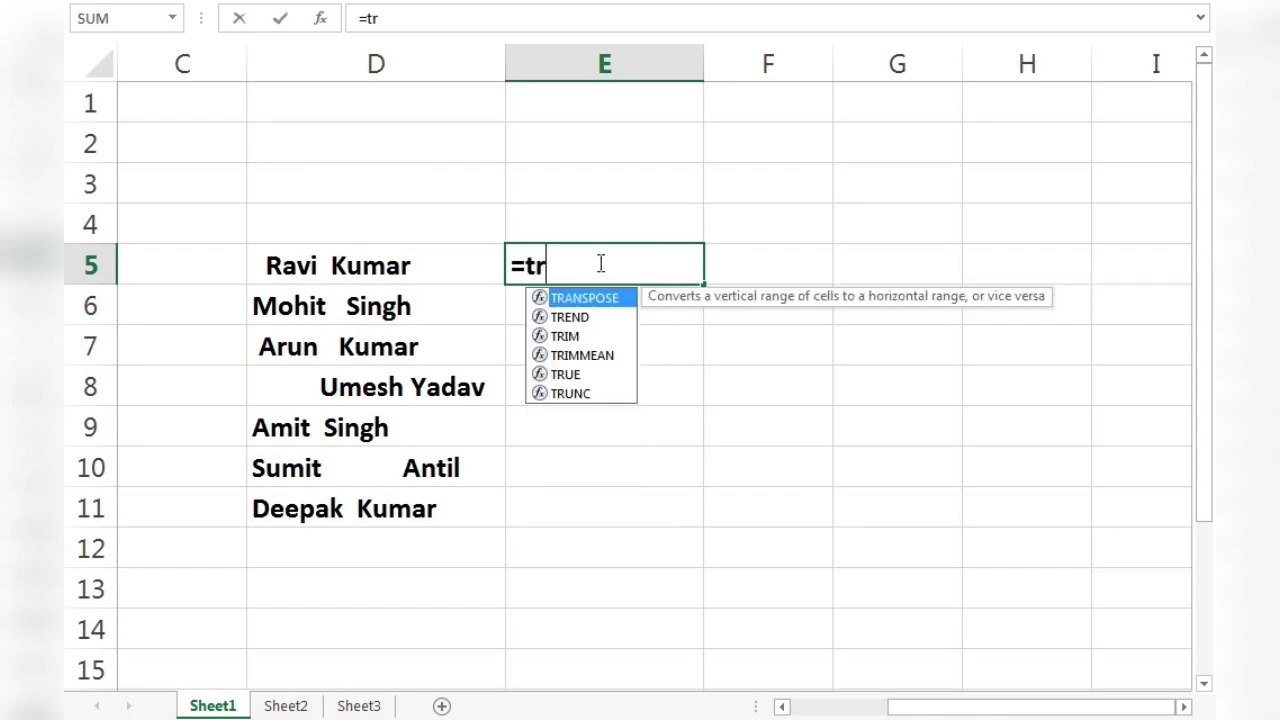
{"action": "type", "text": "im"}
{"action": "key", "text": "Tab"}
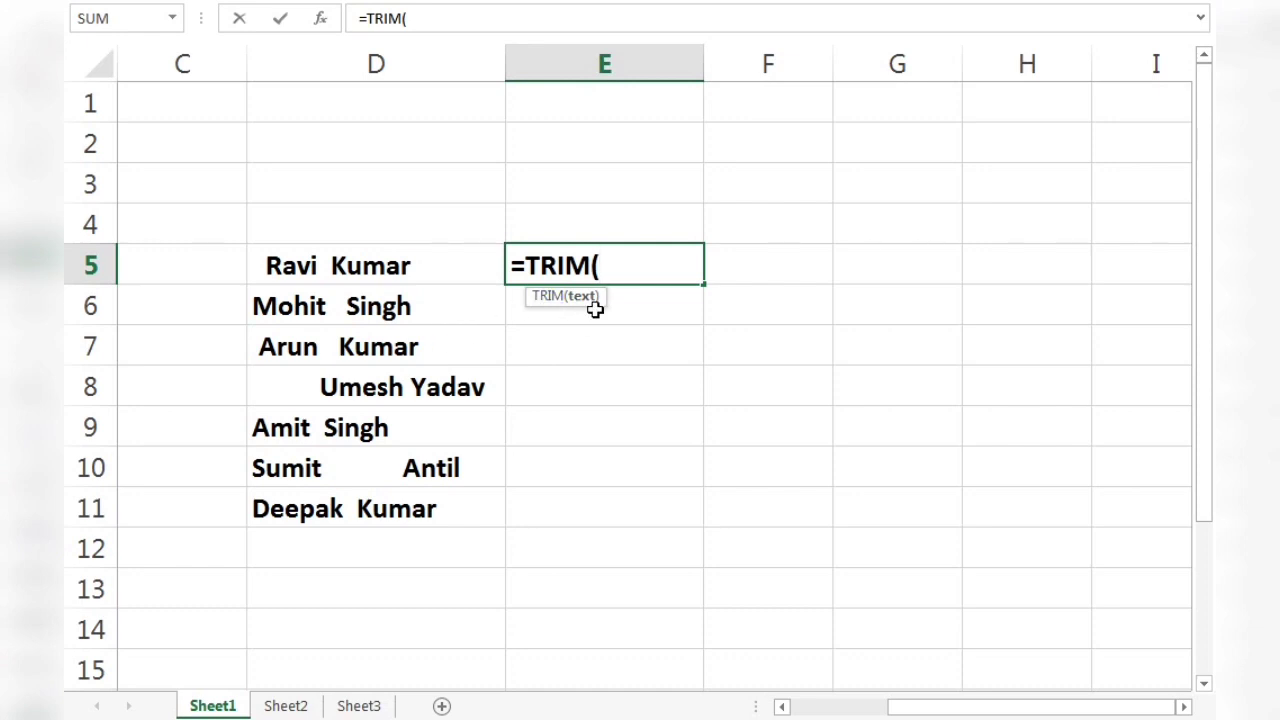
{"action": "left_click", "coordinate": [419, 263]}
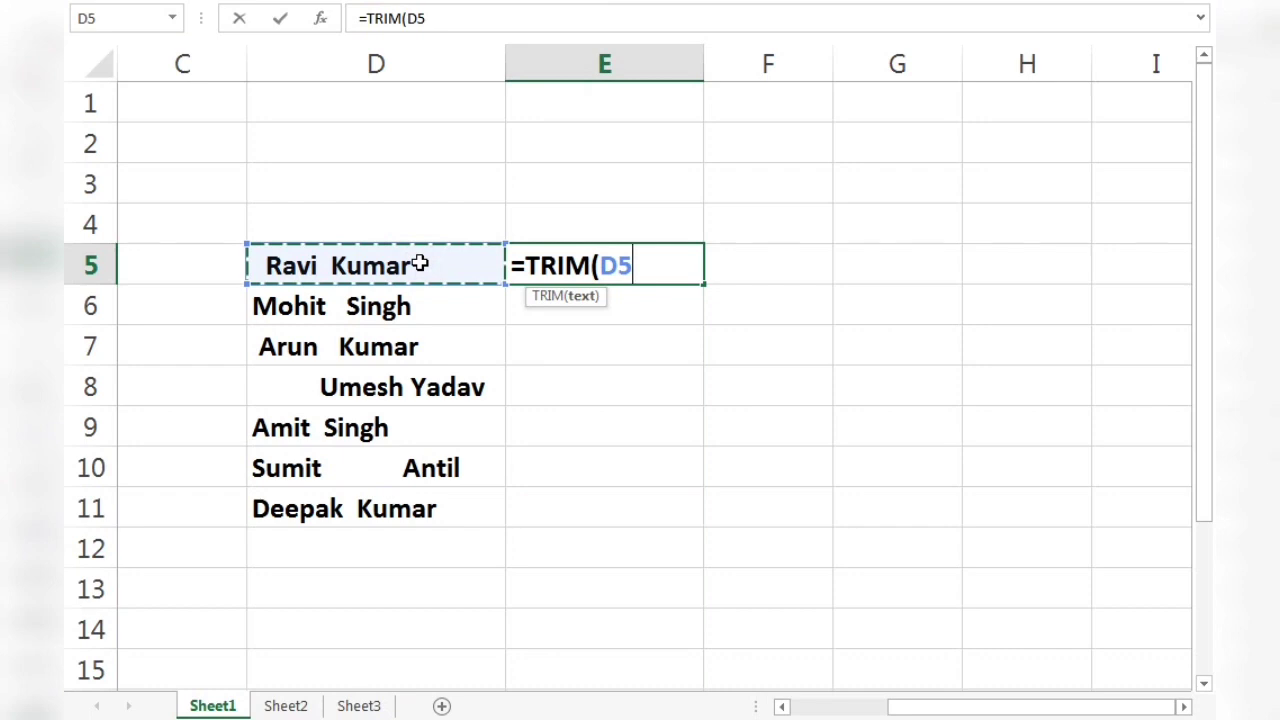
{"action": "type", "text": ")"}
{"action": "key", "text": "Return"}
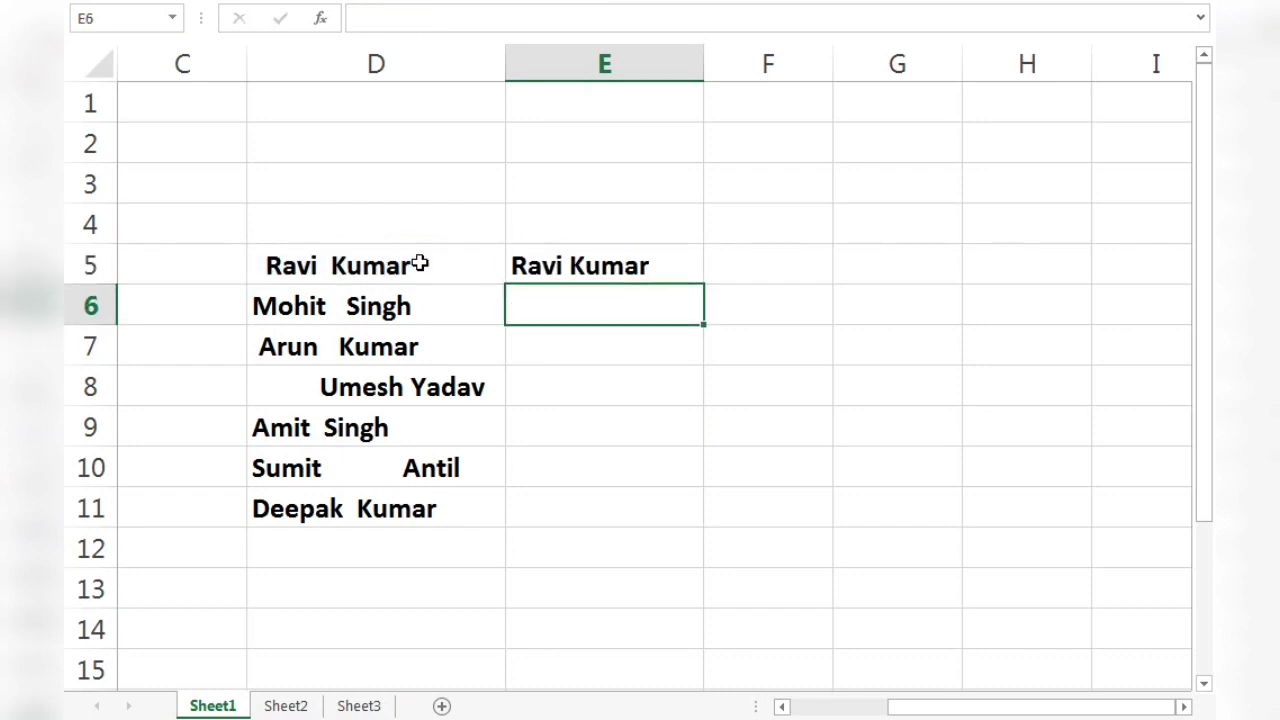
Copy the TRIM formula from E5 down through E11 so every name in the list is cleaned.
{"action": "left_click", "coordinate": [588, 259]}
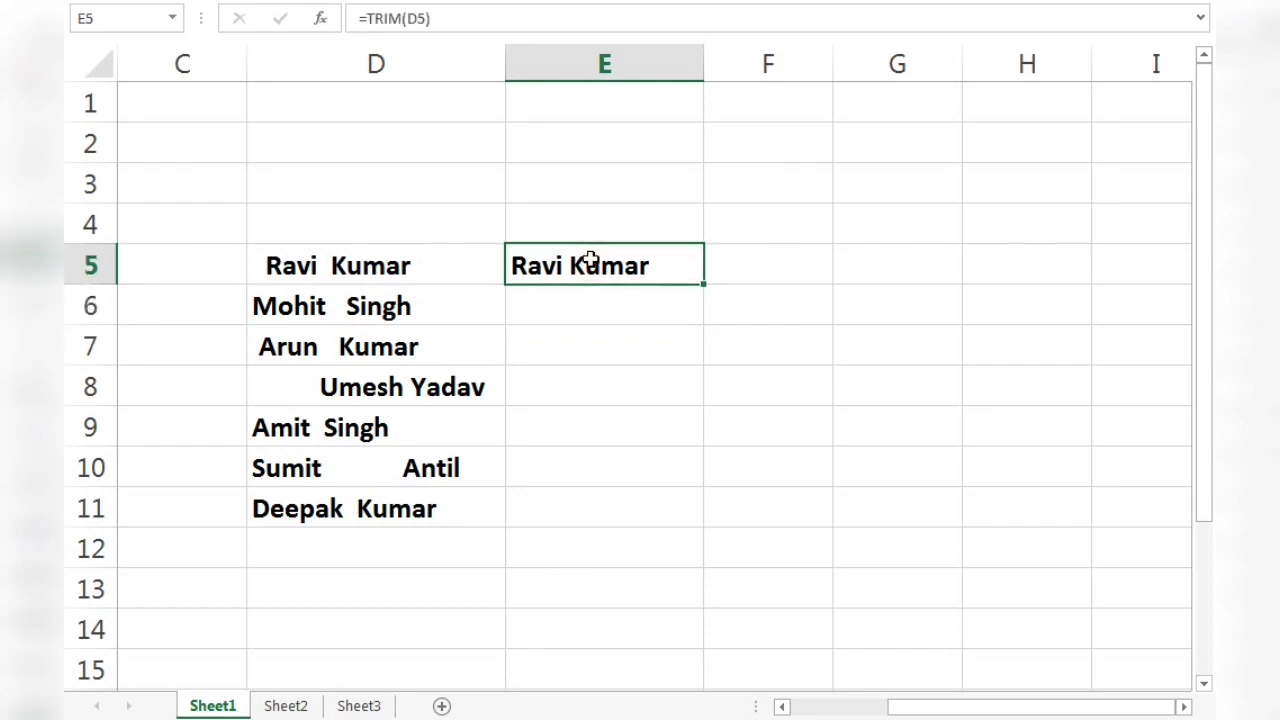
{"action": "key", "text": "ctrl+c"}
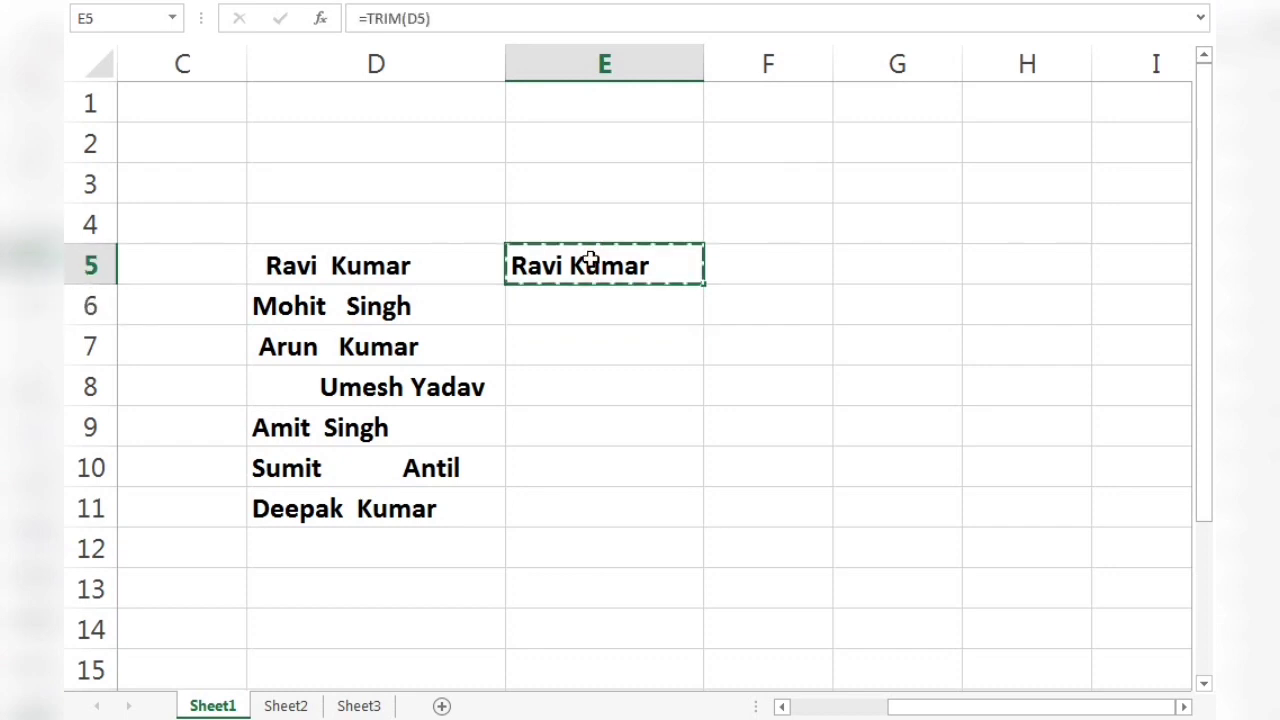
{"action": "key", "text": "shift+Down"}
{"action": "key", "text": "shift+Down"}
{"action": "key", "text": "shift+Down"}
{"action": "key", "text": "shift+Down"}
{"action": "key", "text": "shift+Down"}
{"action": "key", "text": "shift+Down"}
{"action": "key", "text": "shift+Down"}
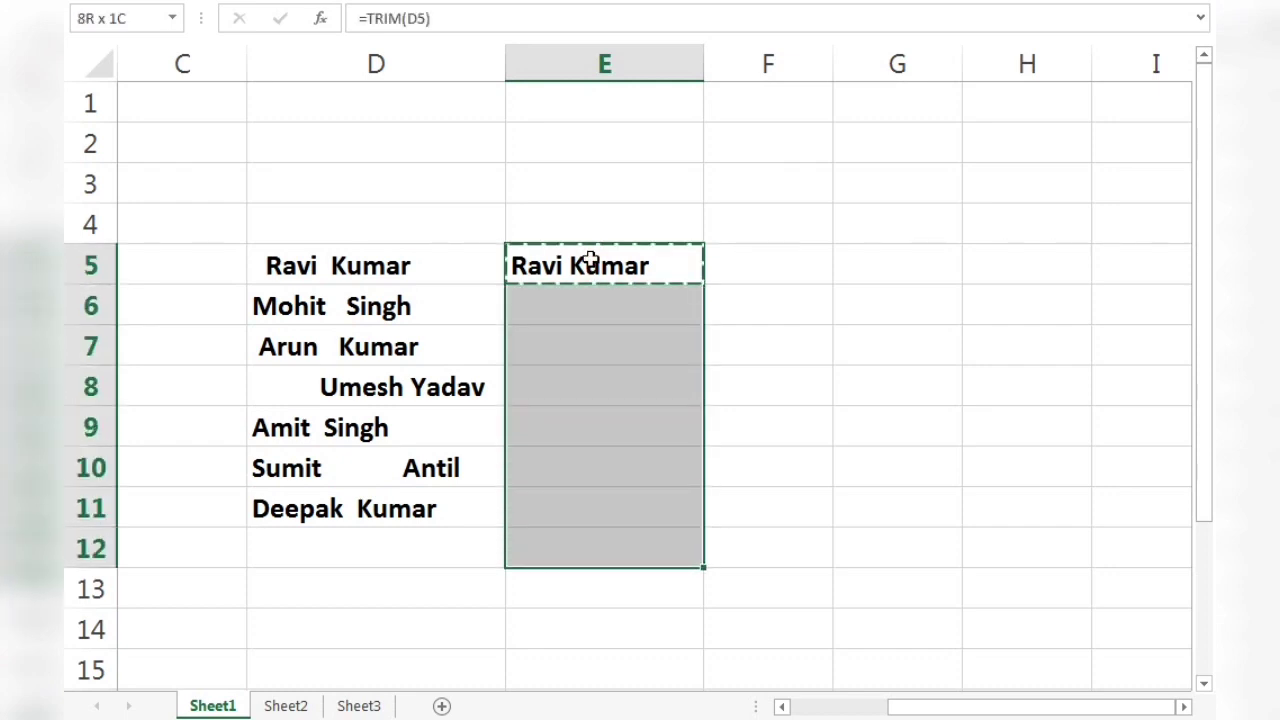
{"action": "key", "text": "shift+Up"}
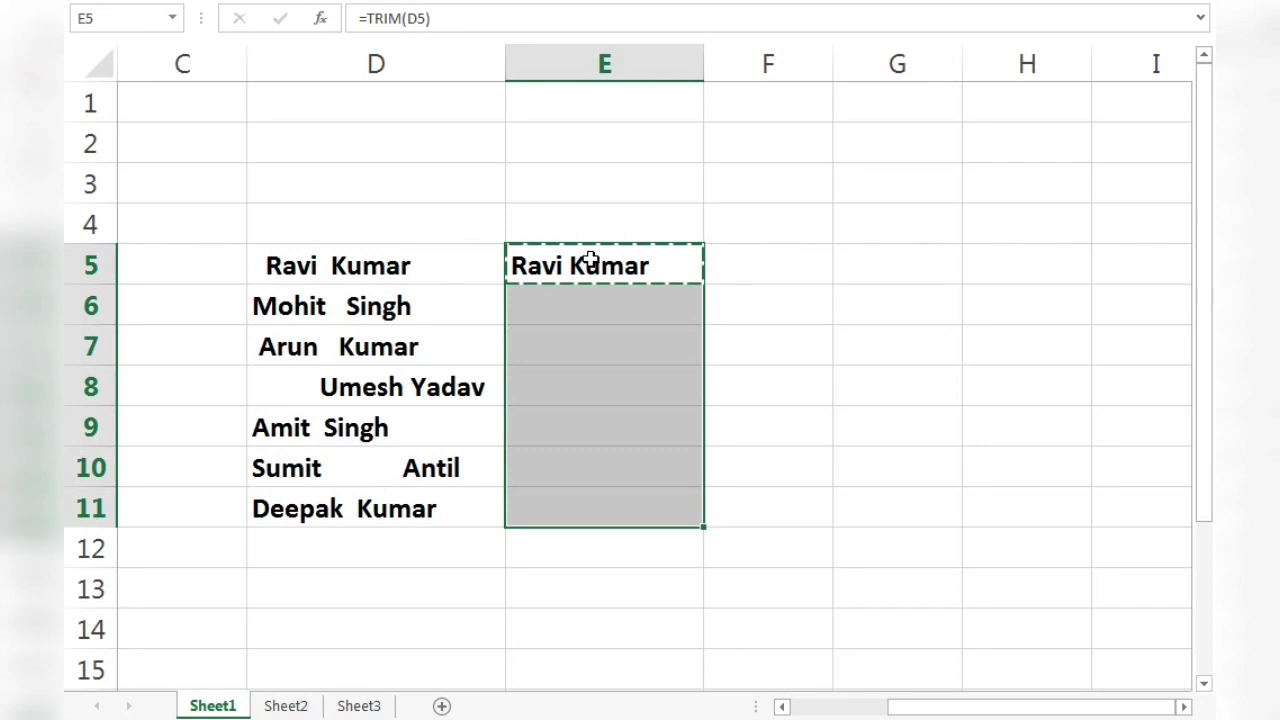
{"action": "key", "text": "ctrl+v"}
{"action": "left_click", "coordinate": [638, 415]}
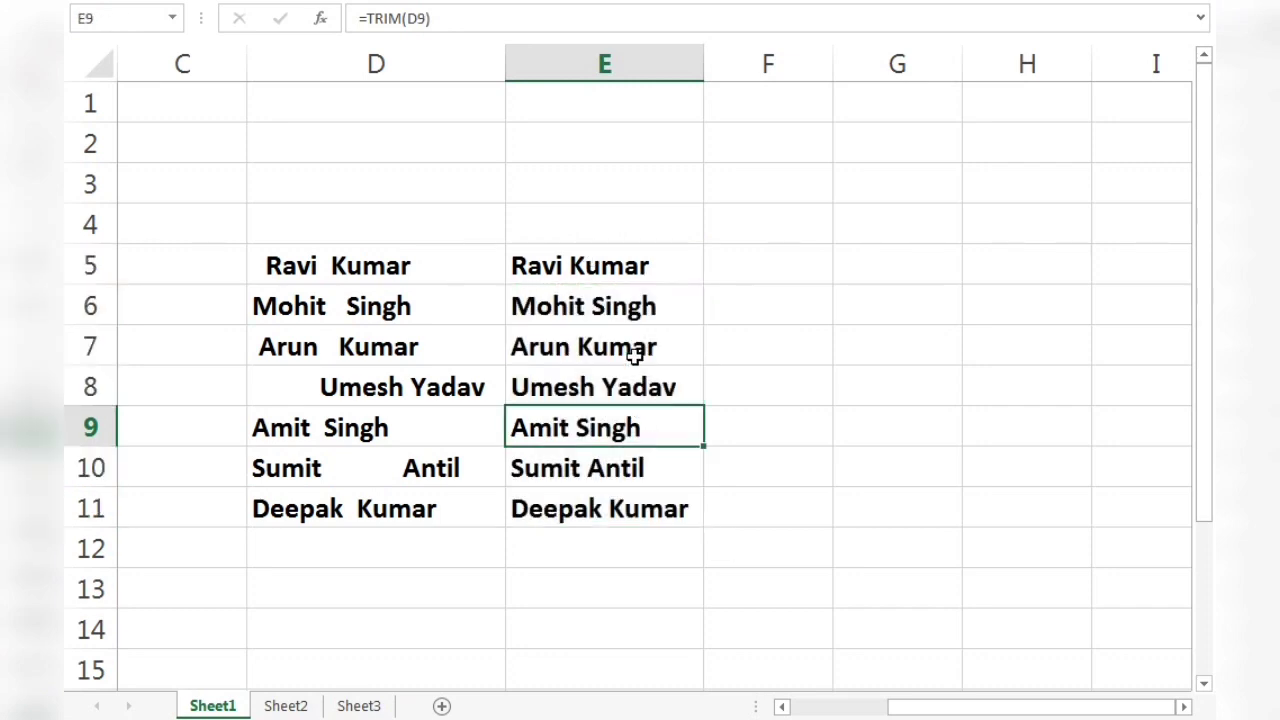
{"action": "left_click", "coordinate": [647, 278]}
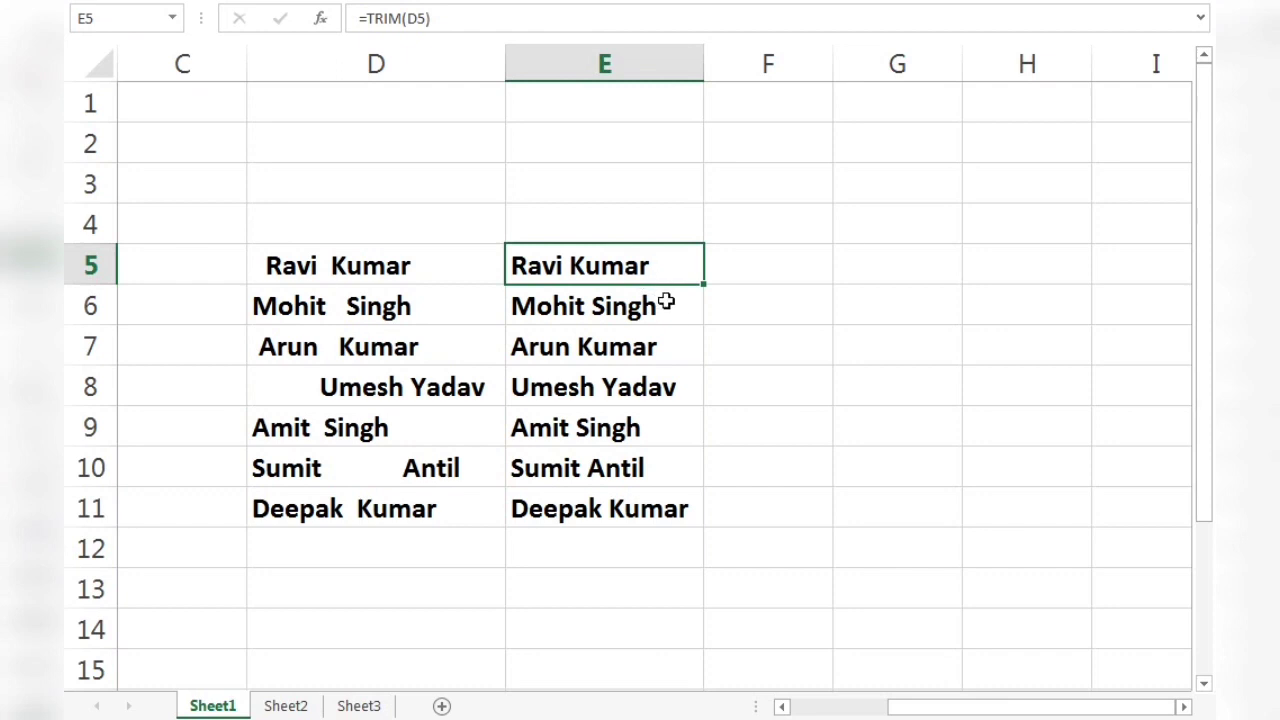
{"action": "left_click", "coordinate": [675, 315]}
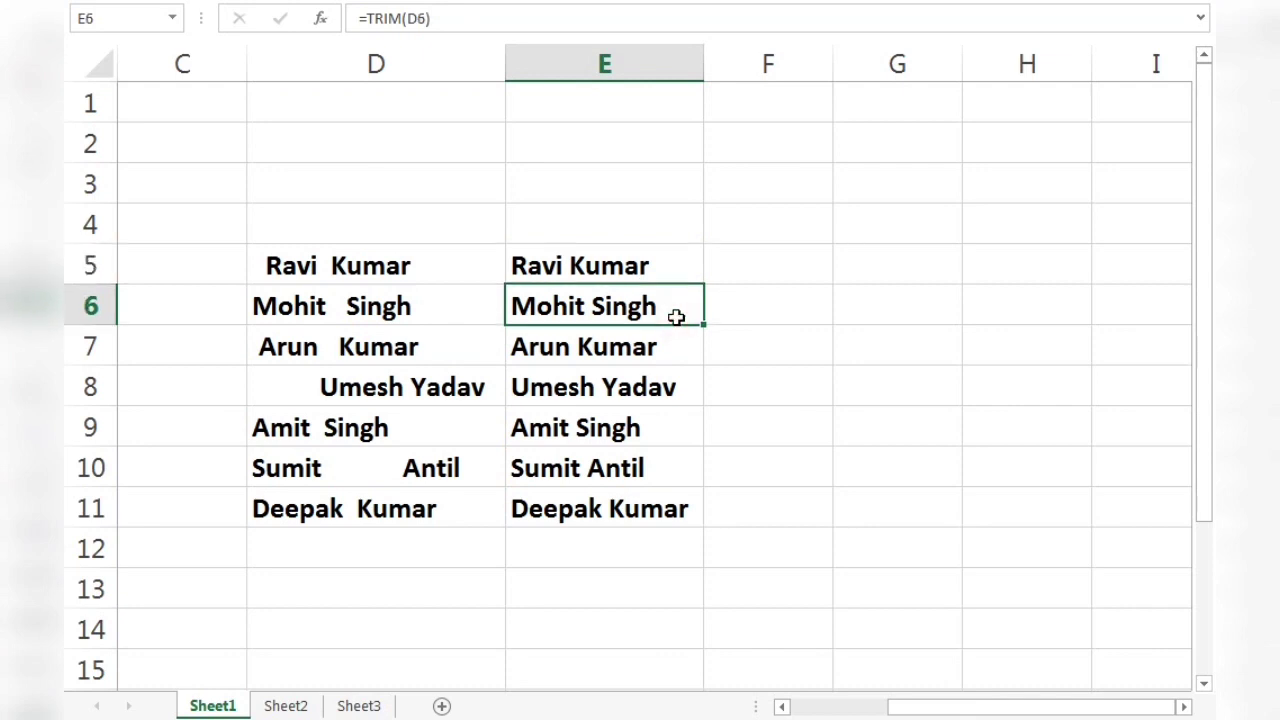
{"action": "left_click", "coordinate": [725, 279]}
{"action": "left_click", "coordinate": [487, 491]}
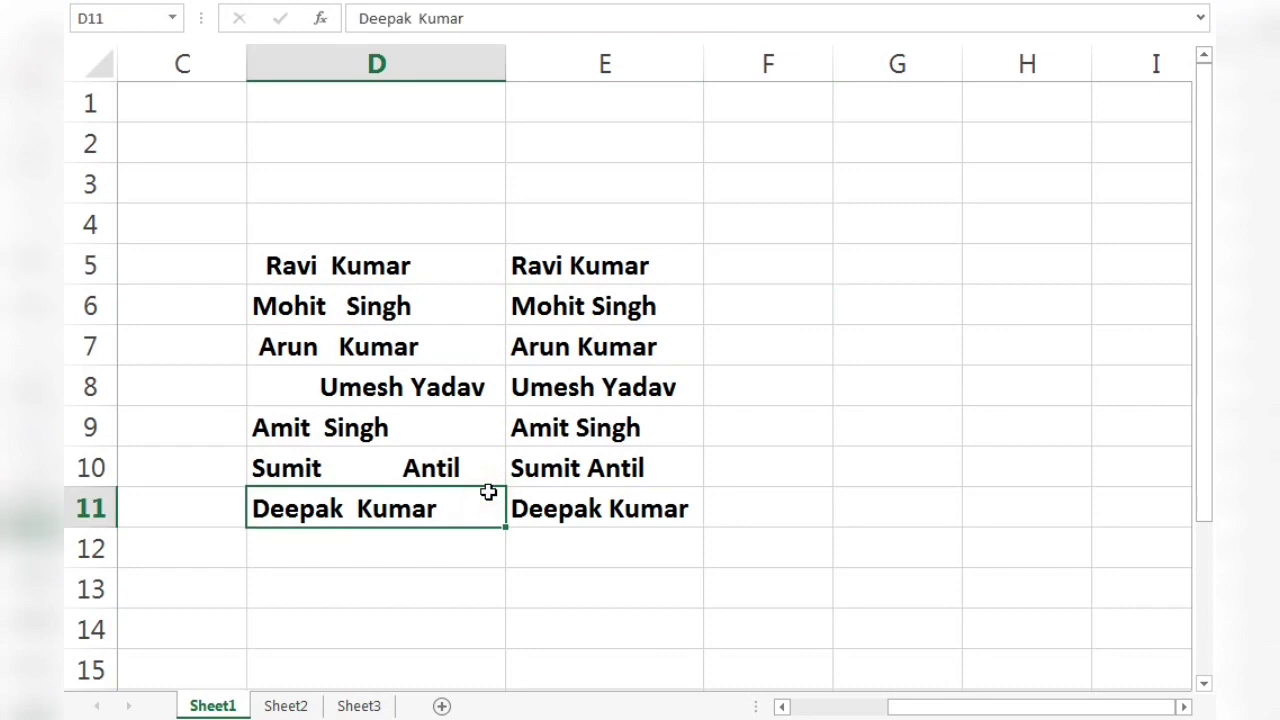
Switch to Sheet2, which holds the roll number, name and salary table.
{"action": "left_click", "coordinate": [286, 705]}
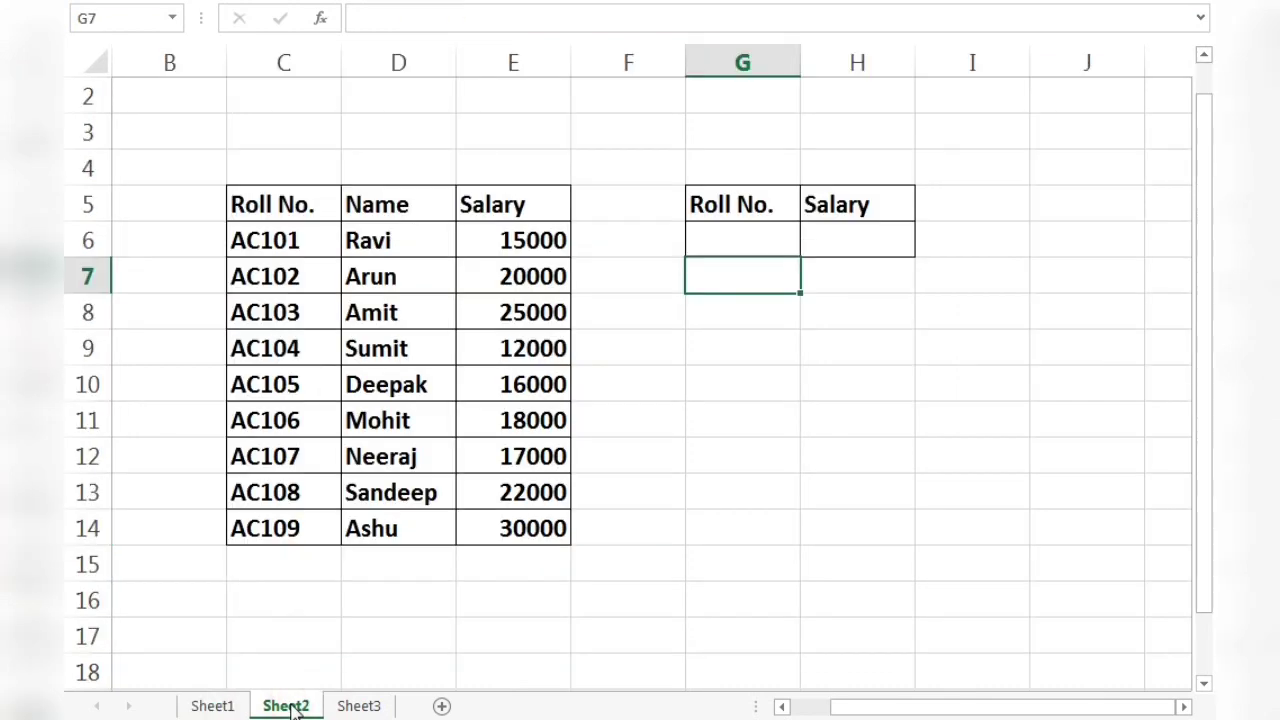
{"action": "left_click", "coordinate": [613, 491]}
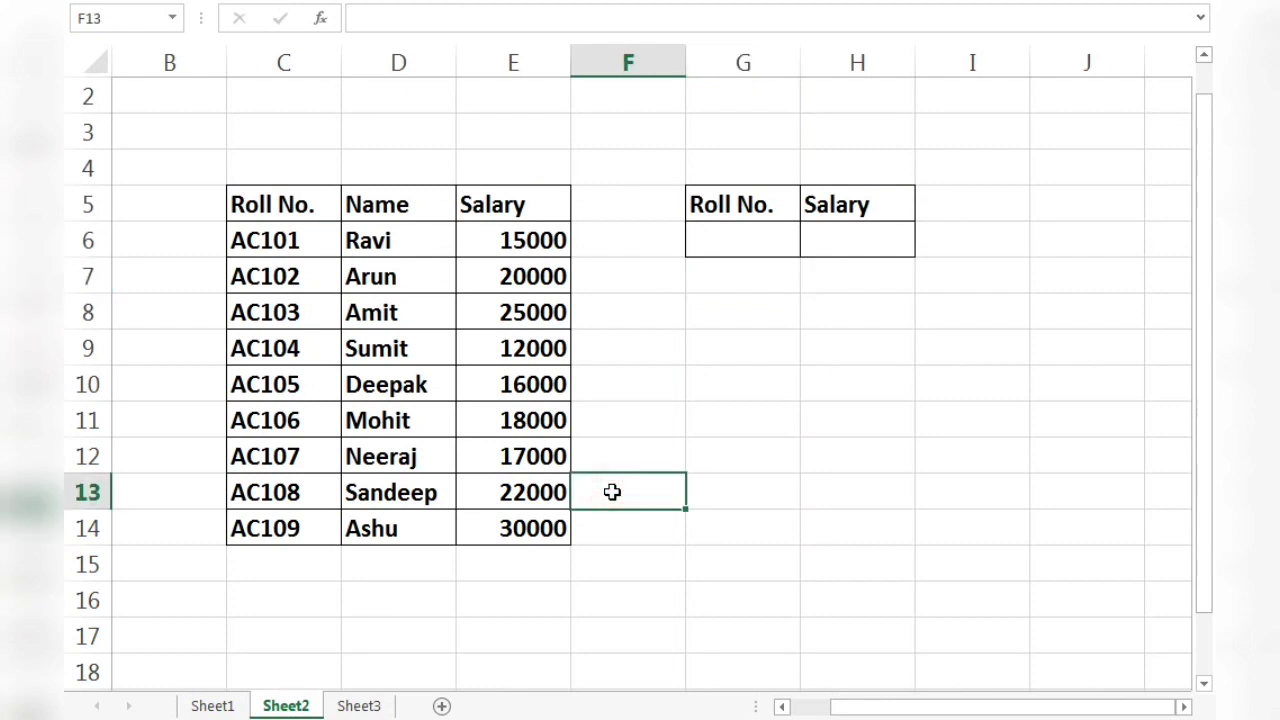
{"action": "left_click", "coordinate": [711, 384]}
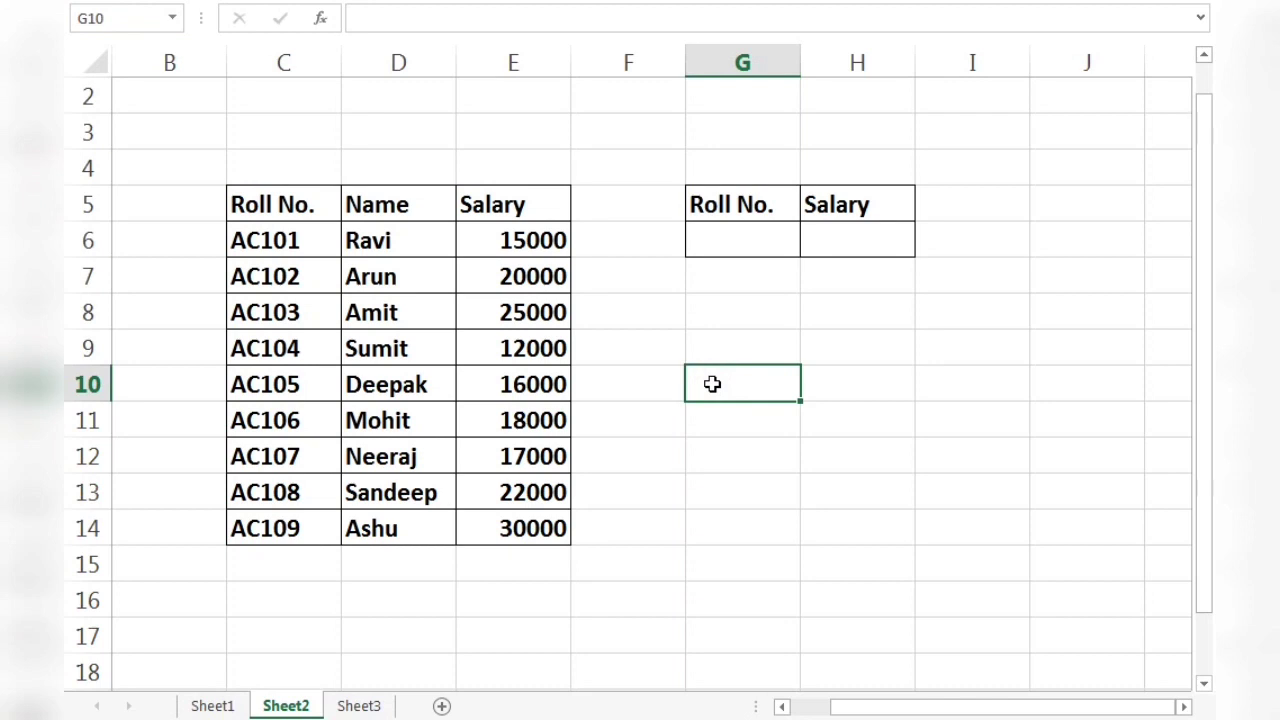
{"action": "left_click", "coordinate": [795, 277]}
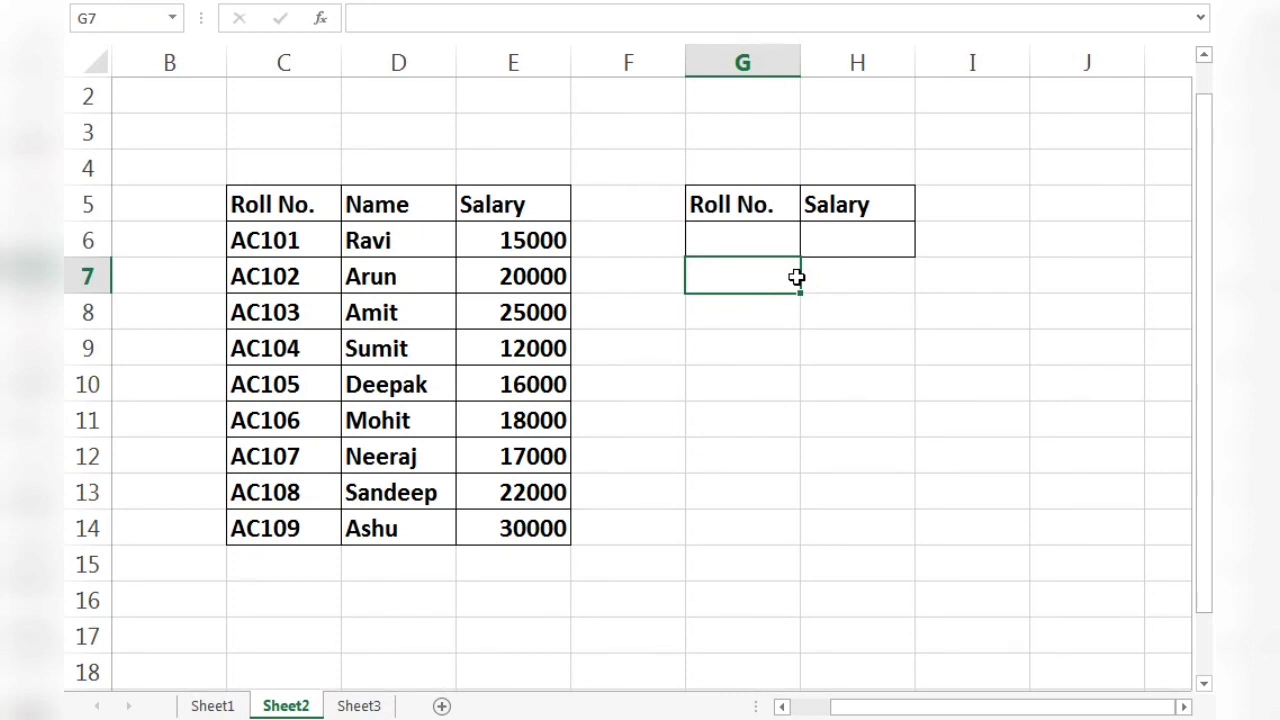
{"action": "left_click", "coordinate": [835, 291]}
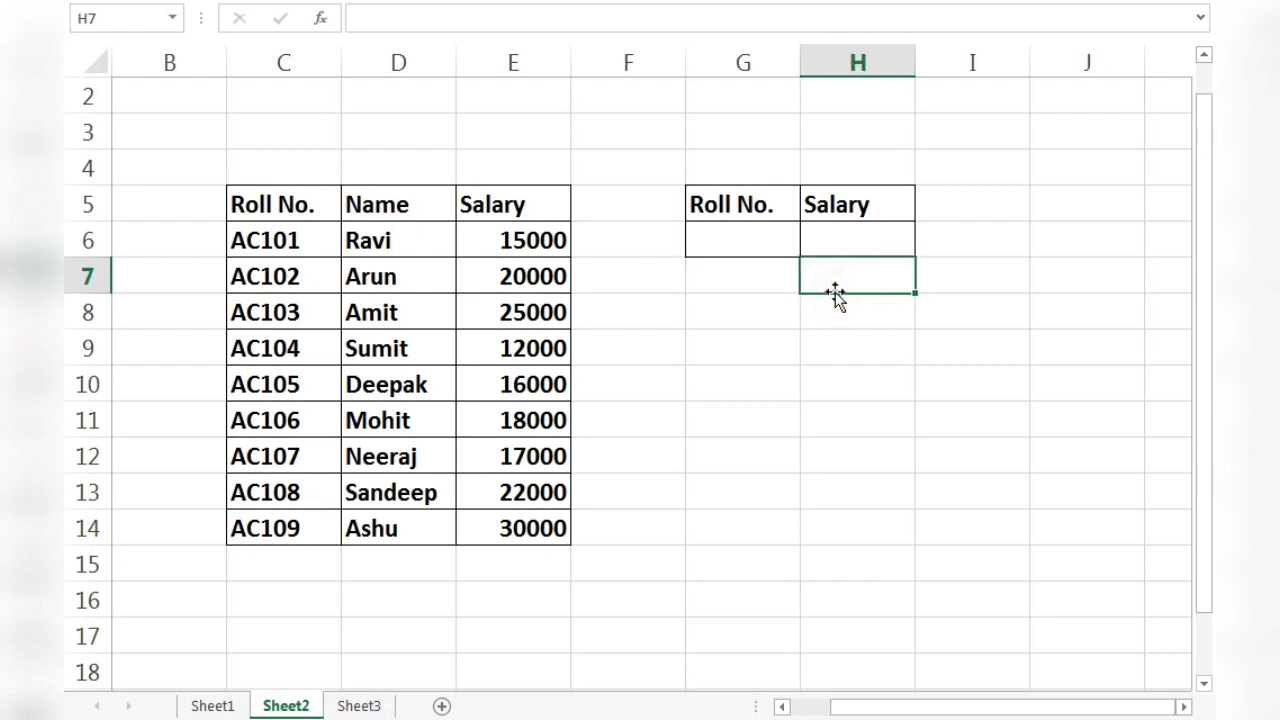
{"action": "left_click", "coordinate": [628, 307]}
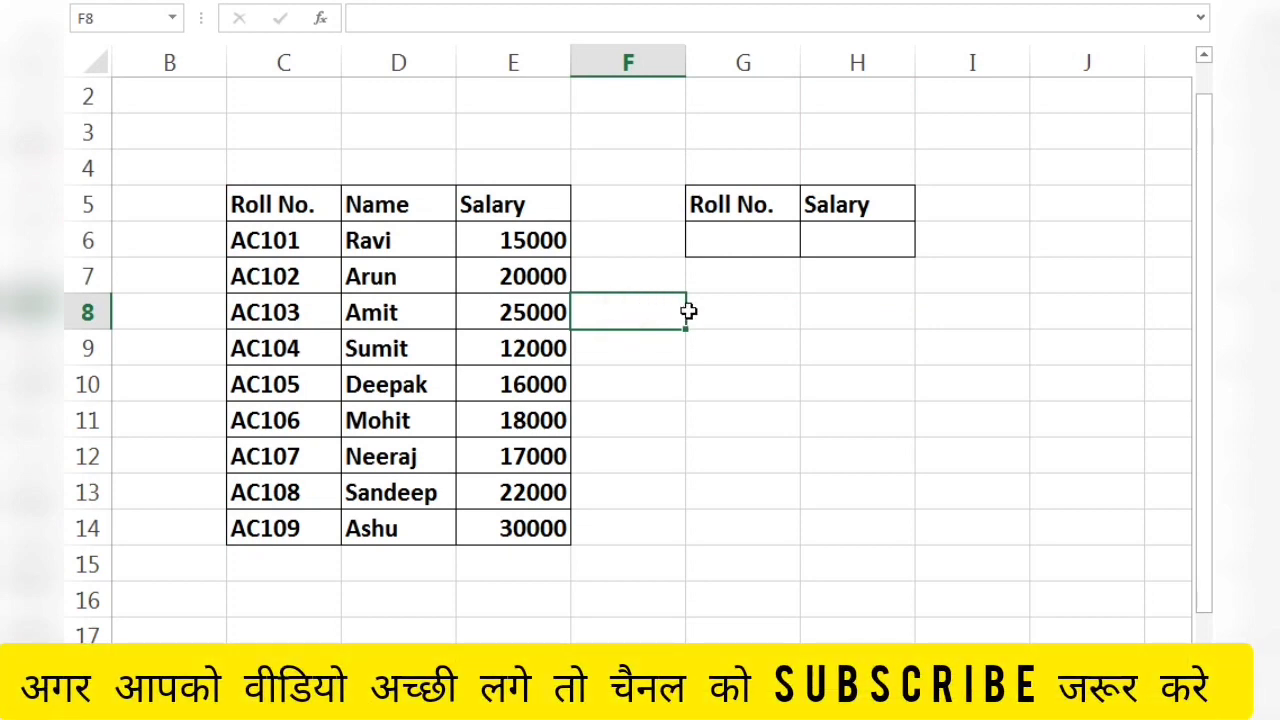
{"action": "left_click", "coordinate": [700, 316]}
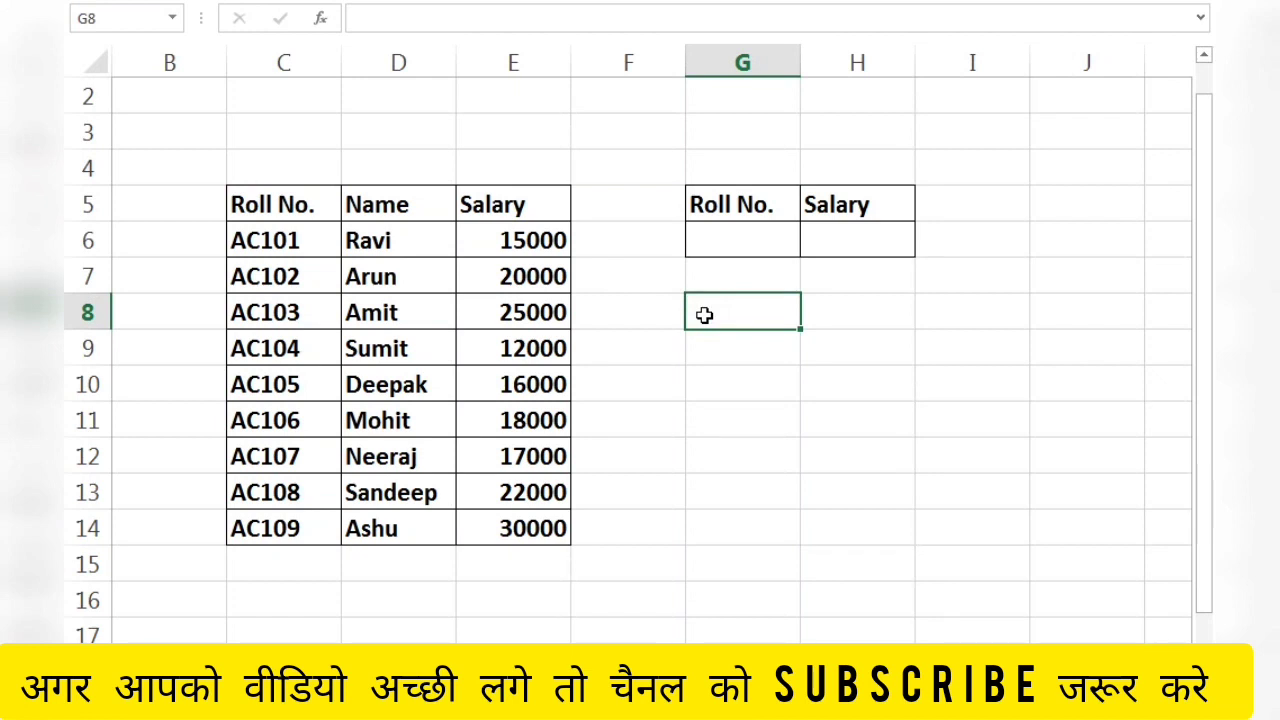
{"action": "left_click", "coordinate": [832, 274]}
Start a VLOOKUP formula in the Salary cell H6, using the roll number cell G6 as the lookup value.
{"action": "left_click", "coordinate": [835, 244]}
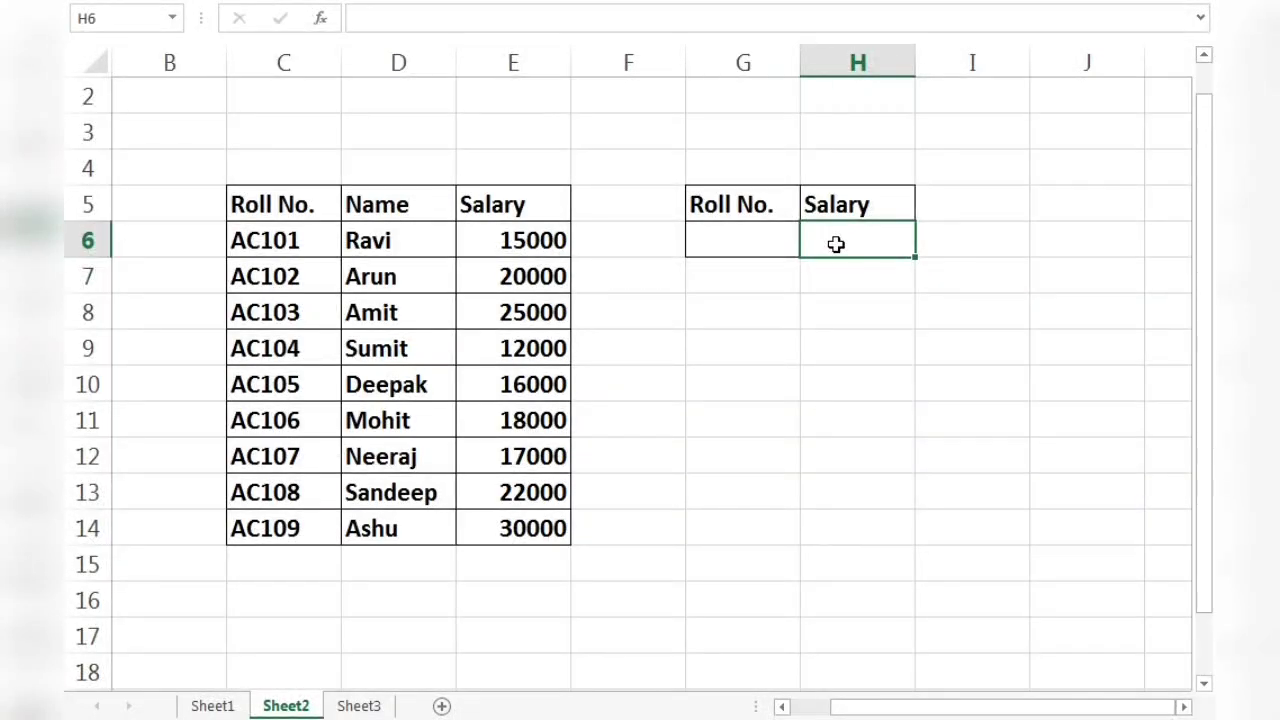
{"action": "type", "text": "=v"}
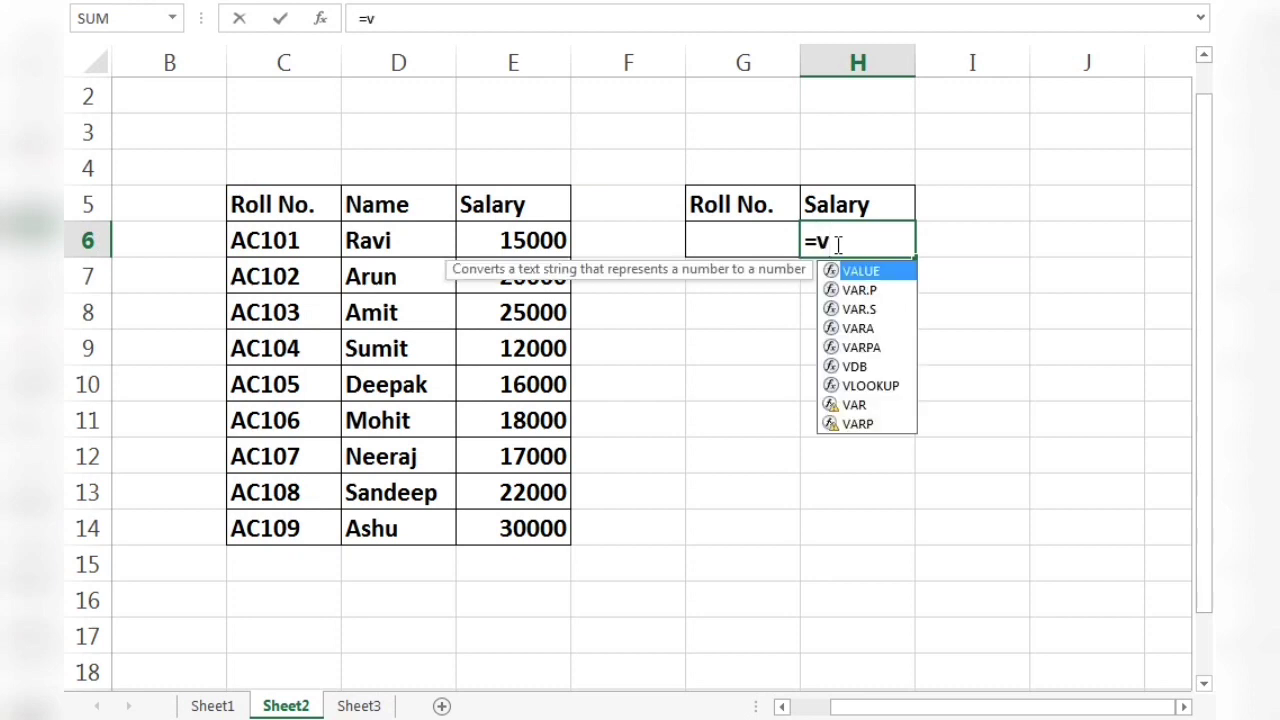
{"action": "type", "text": "lo"}
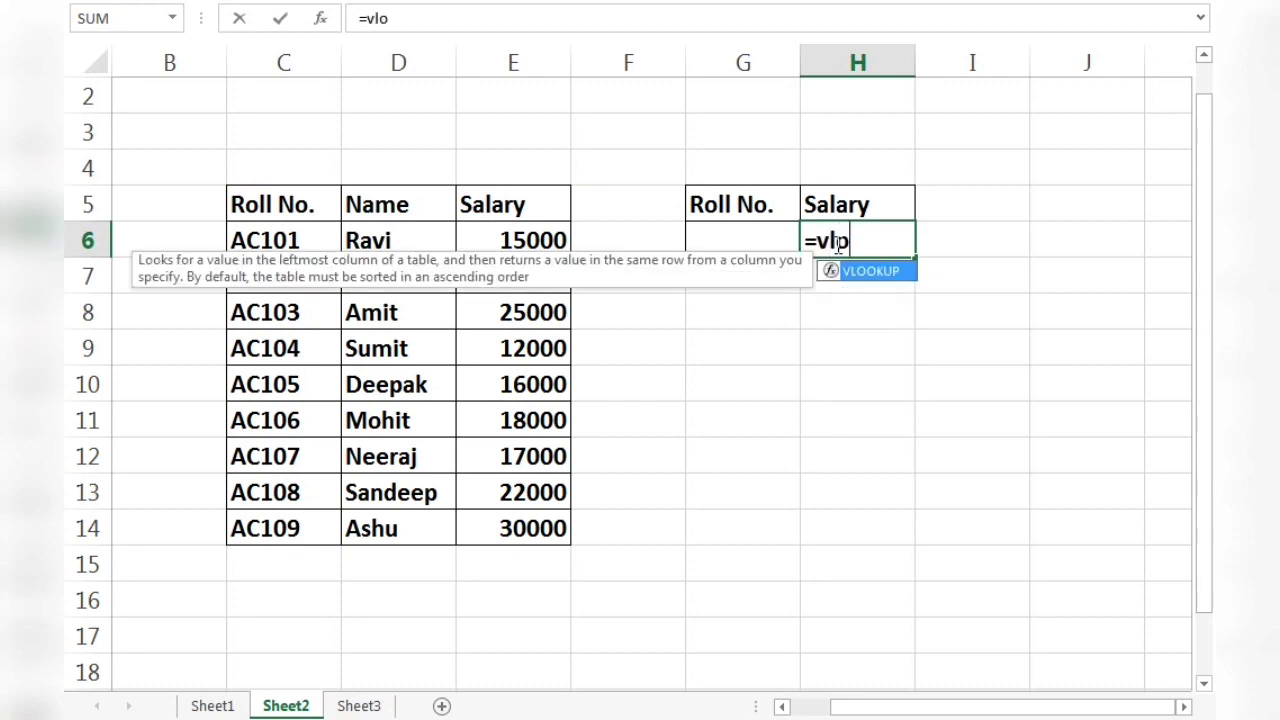
{"action": "key", "text": "Tab"}
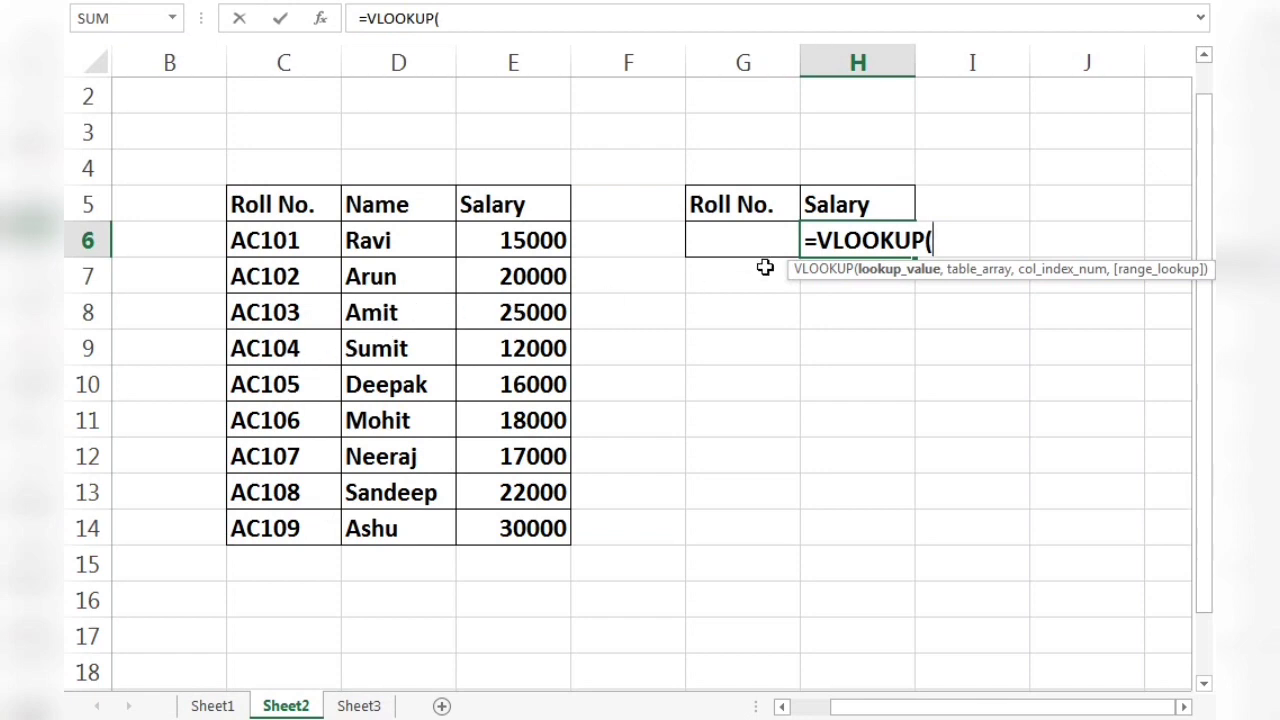
{"action": "left_click", "coordinate": [744, 240]}
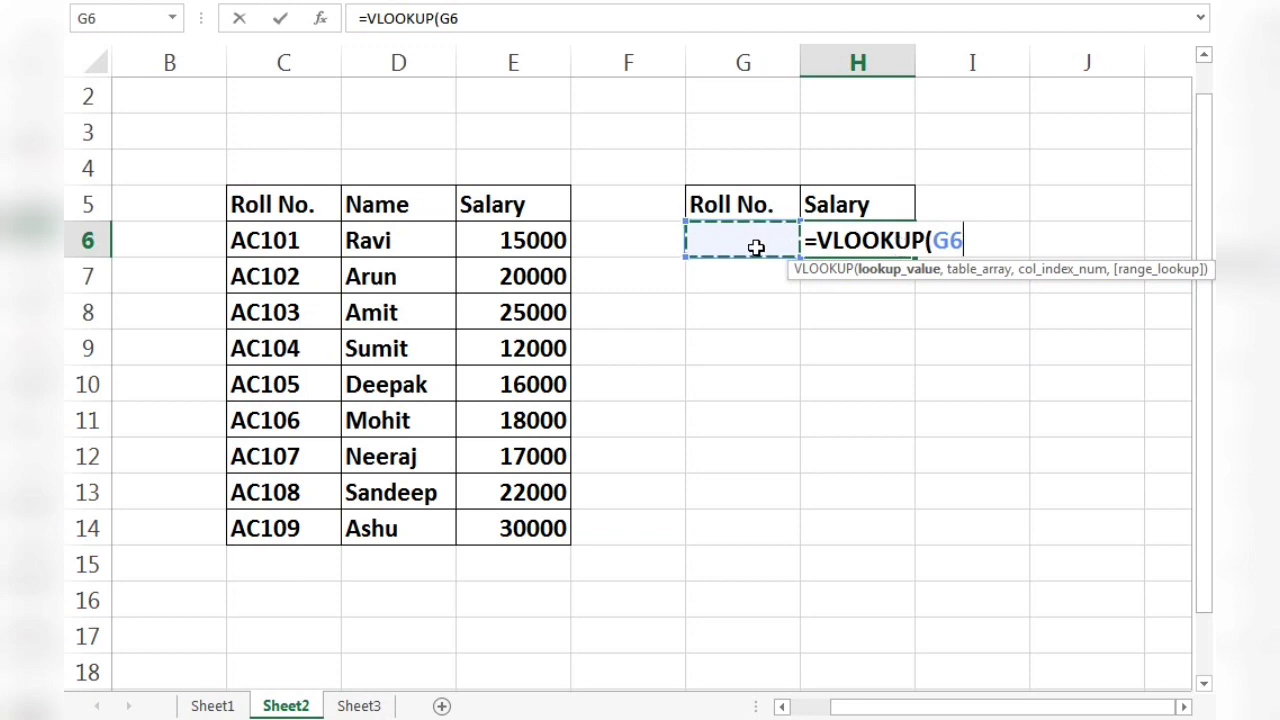
{"action": "type", "text": ","}
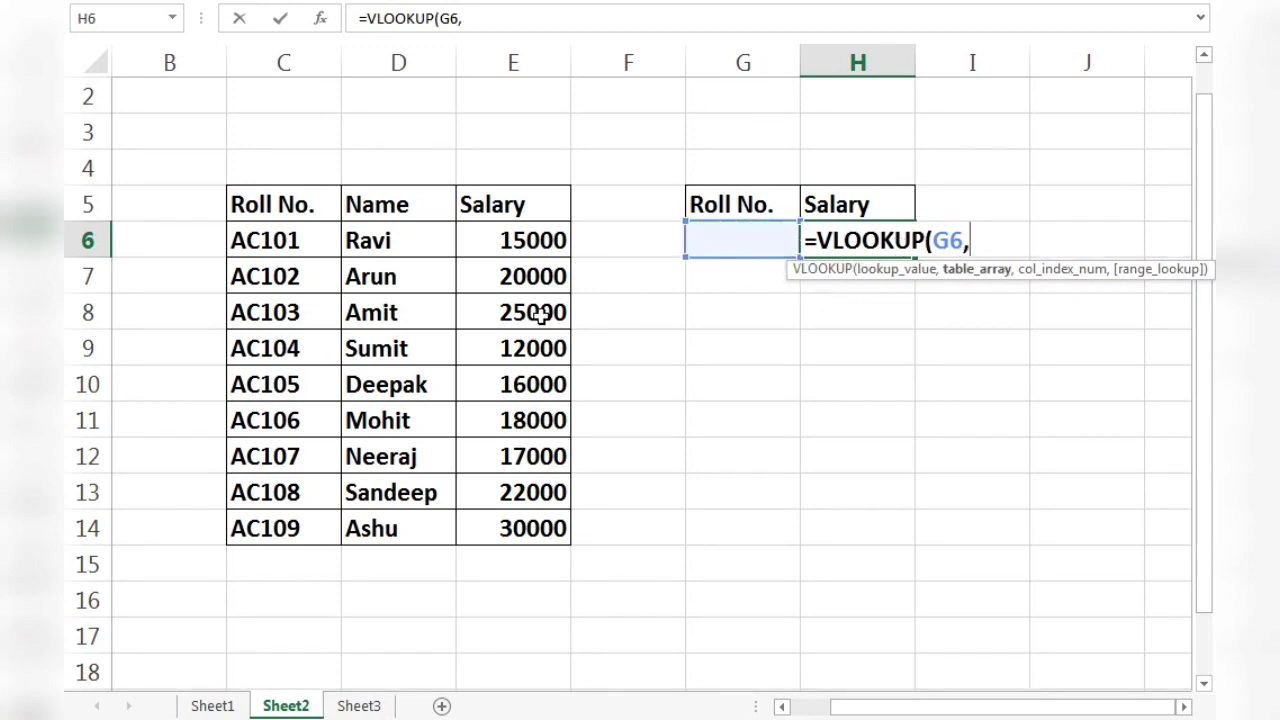
Set the formula's table array to C6:E14, covering all roll numbers, names and salaries.
{"action": "left_click", "coordinate": [280, 241]}
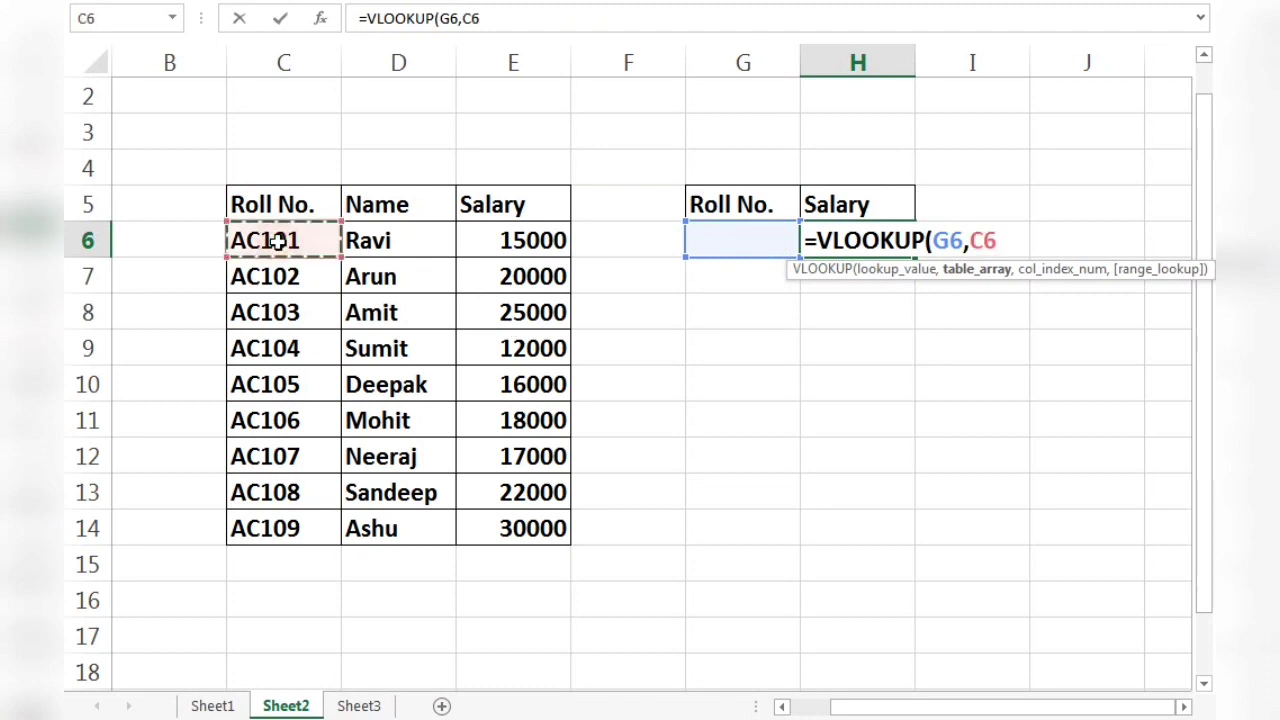
{"action": "key", "text": "shift+Right"}
{"action": "key", "text": "shift+Right"}
{"action": "key", "text": "shift+Right"}
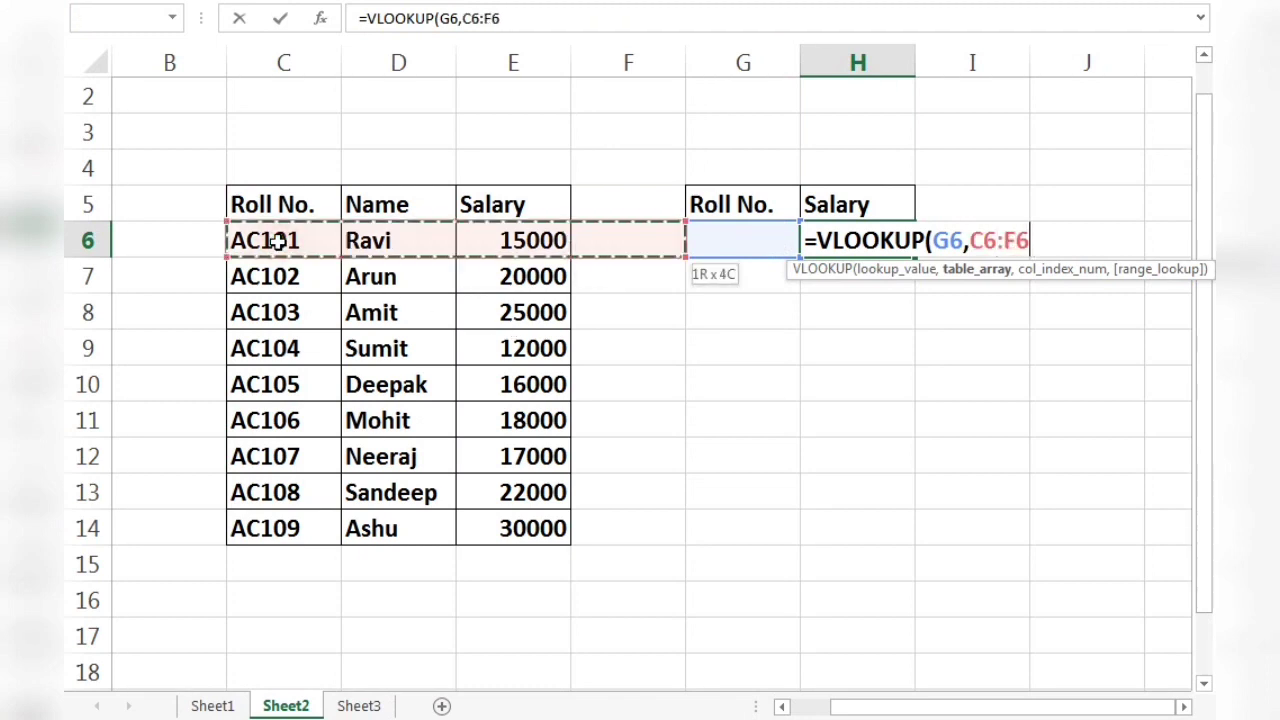
{"action": "key", "text": "shift+Left"}
{"action": "key", "text": "shift+Down"}
{"action": "key", "text": "shift+Down"}
{"action": "key", "text": "shift+Down"}
{"action": "key", "text": "shift+Down"}
{"action": "key", "text": "shift+Down"}
{"action": "key", "text": "shift+Down"}
{"action": "key", "text": "shift+Down"}
{"action": "key", "text": "shift+Down"}
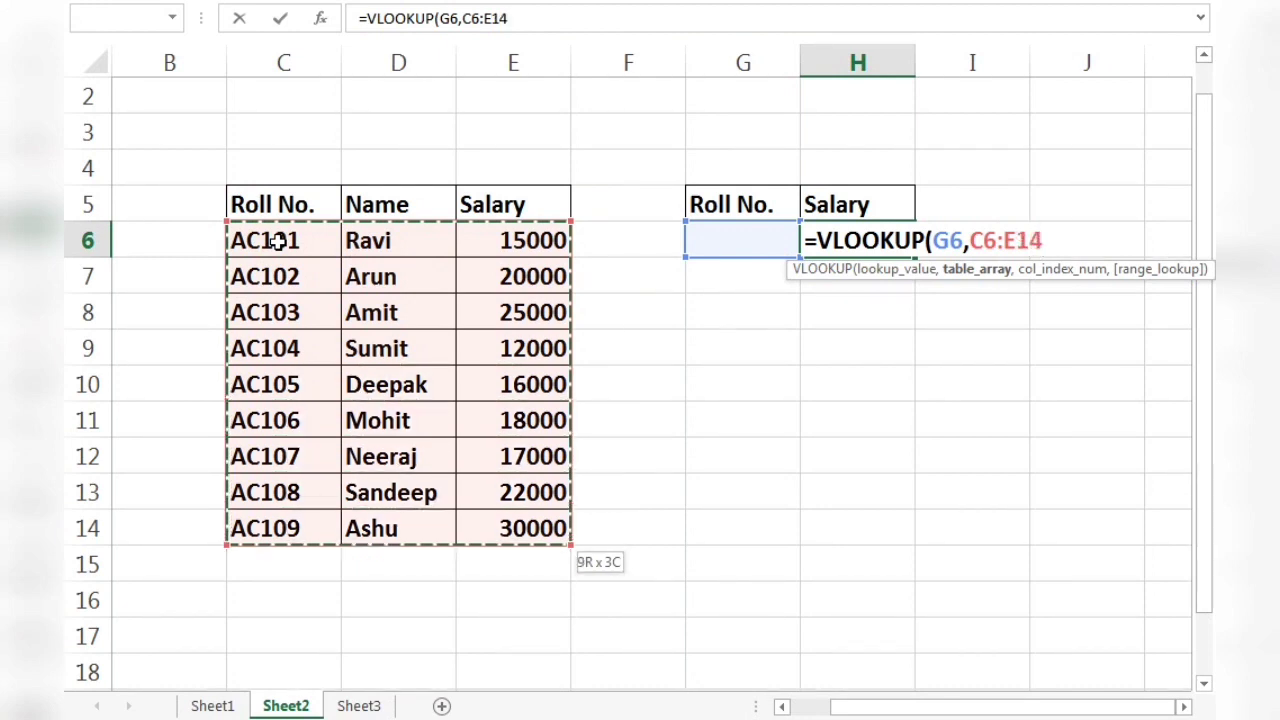
{"action": "type", "text": ","}
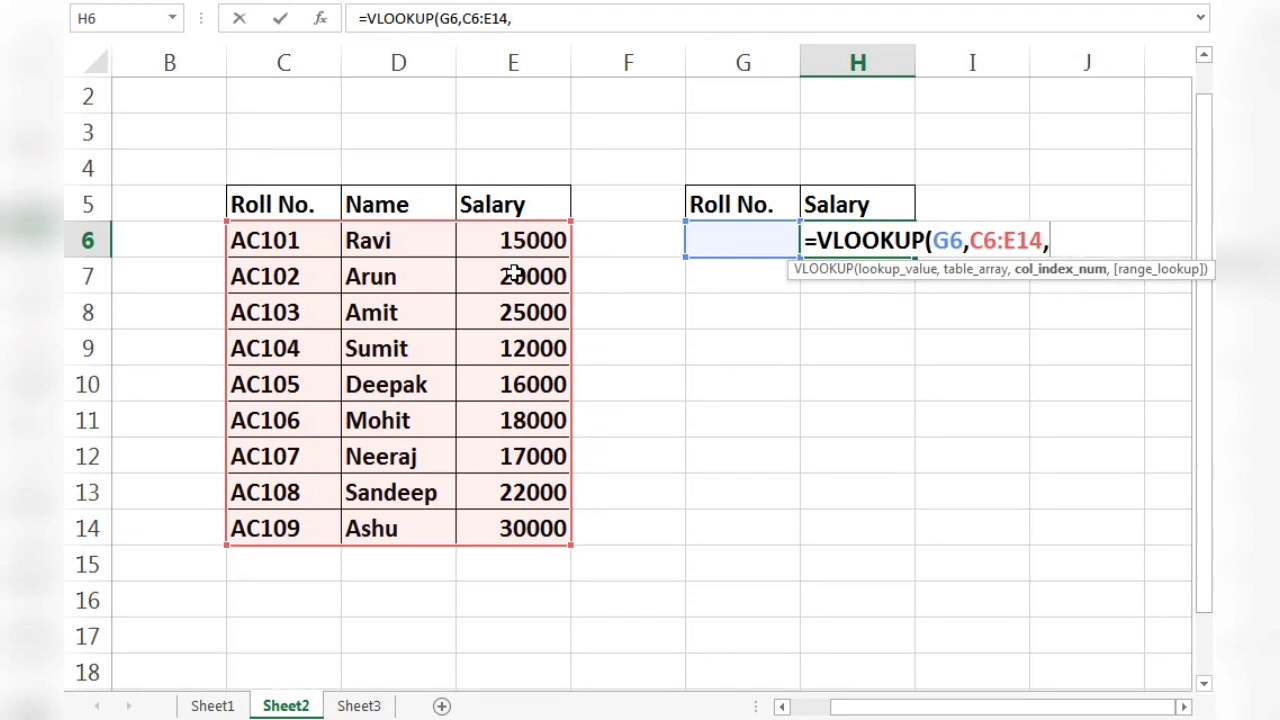
Complete the VLOOKUP with column index 3 and range lookup 0 for an exact match, and enter it.
{"action": "type", "text": "3,"}
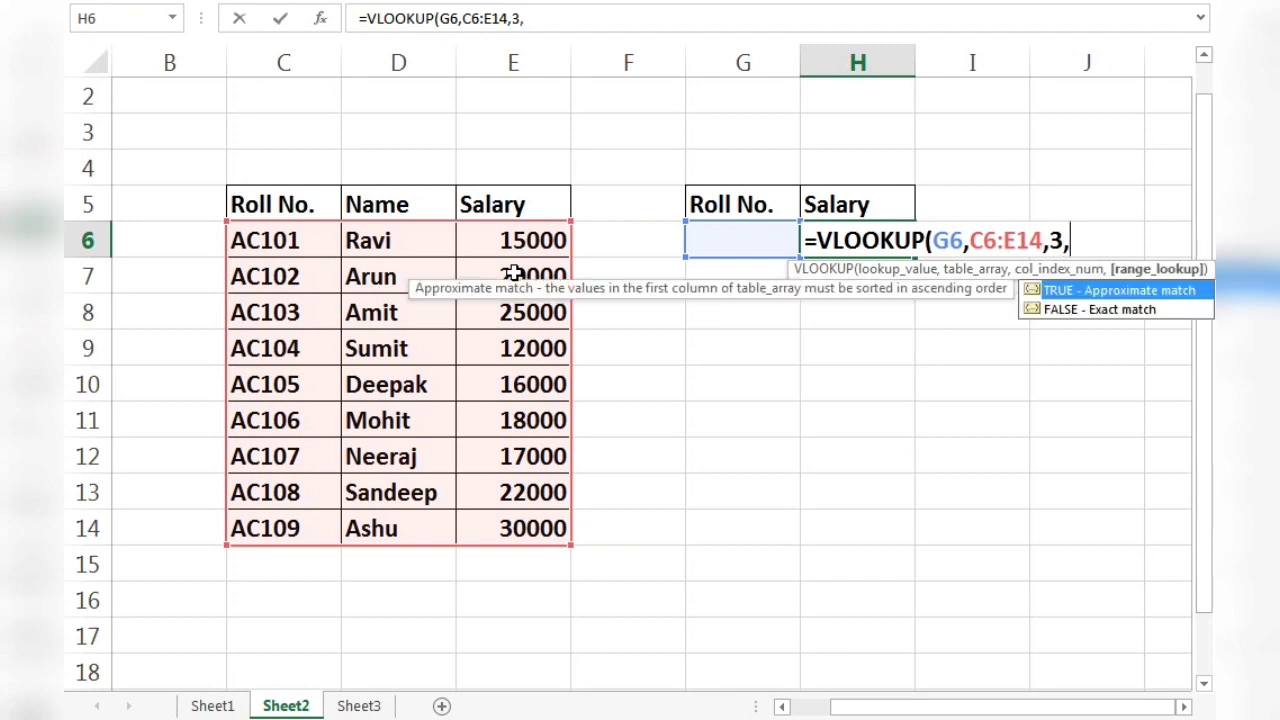
{"action": "type", "text": "0)"}
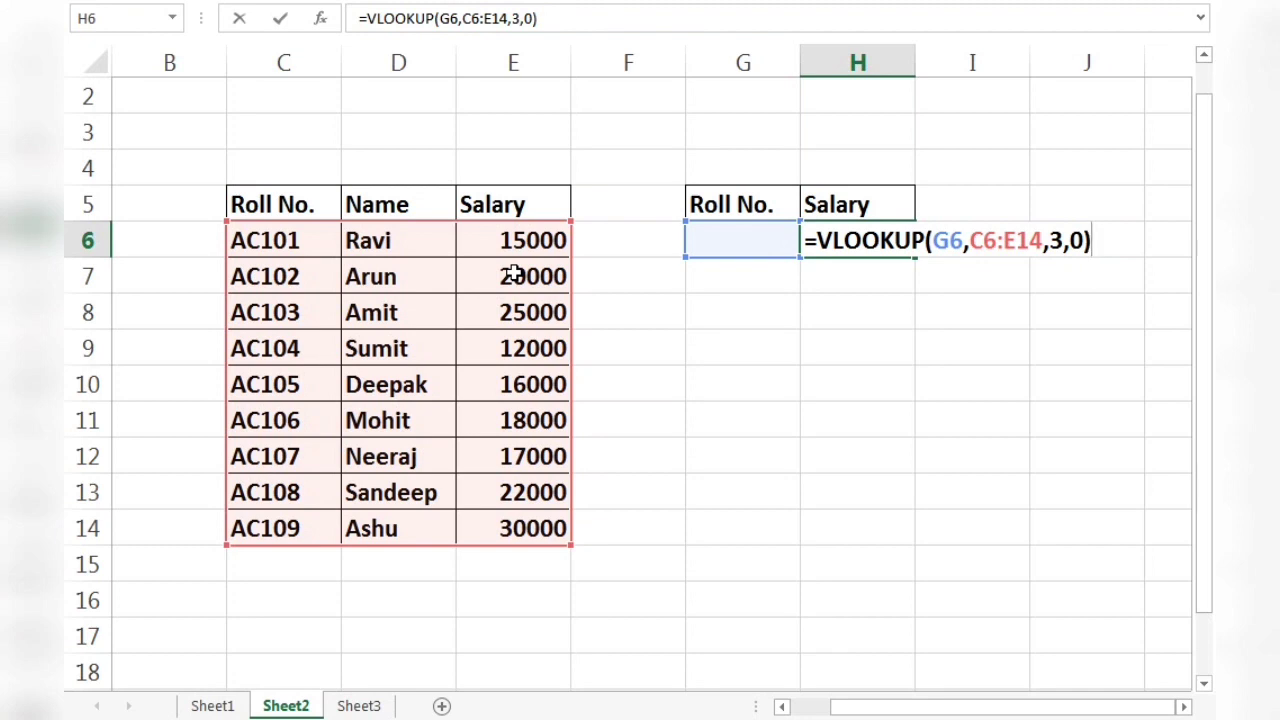
{"action": "key", "text": "Return"}
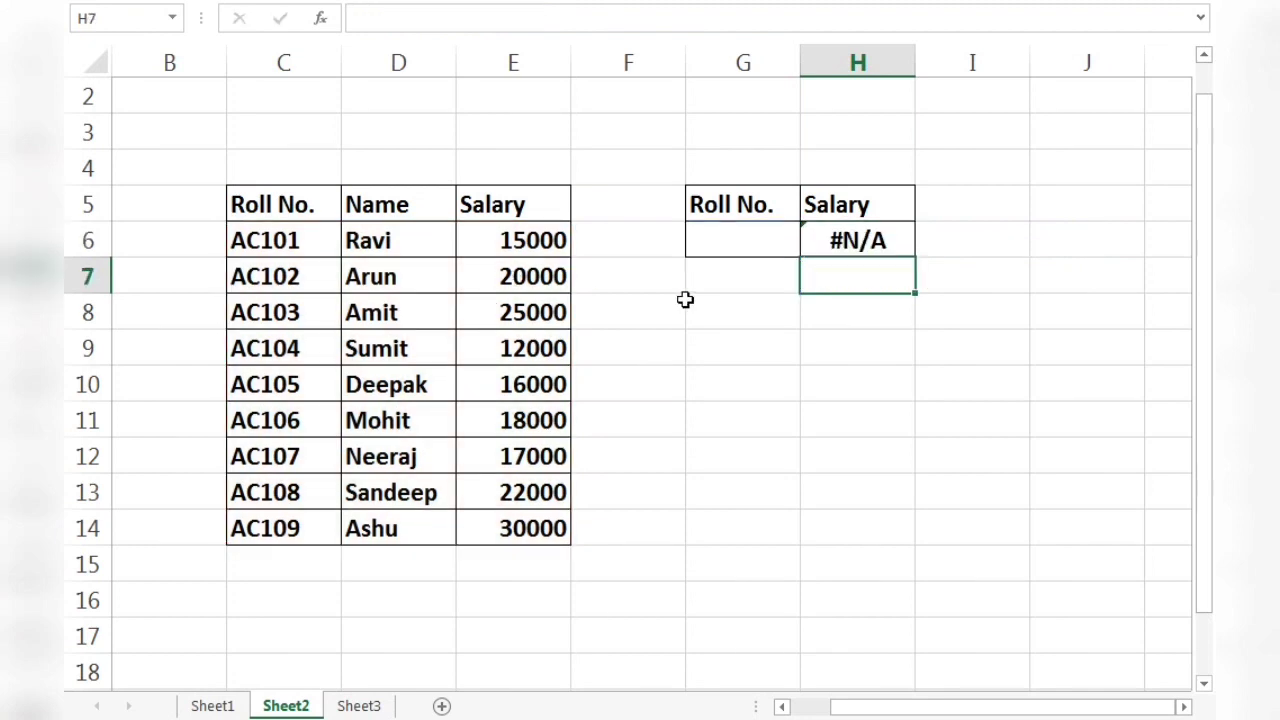
Enter roll number AC103 in G6 to look up its salary with the formula in H6.
{"action": "left_click", "coordinate": [727, 249]}
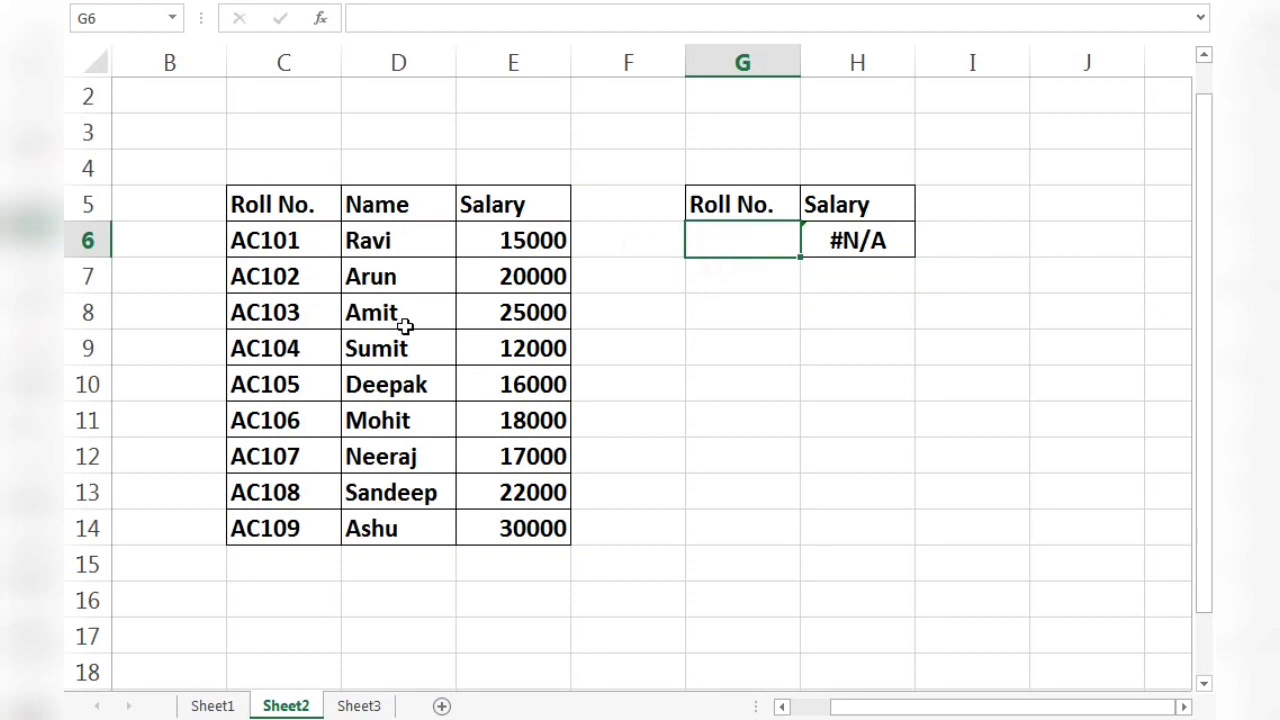
{"action": "left_click", "coordinate": [300, 322]}
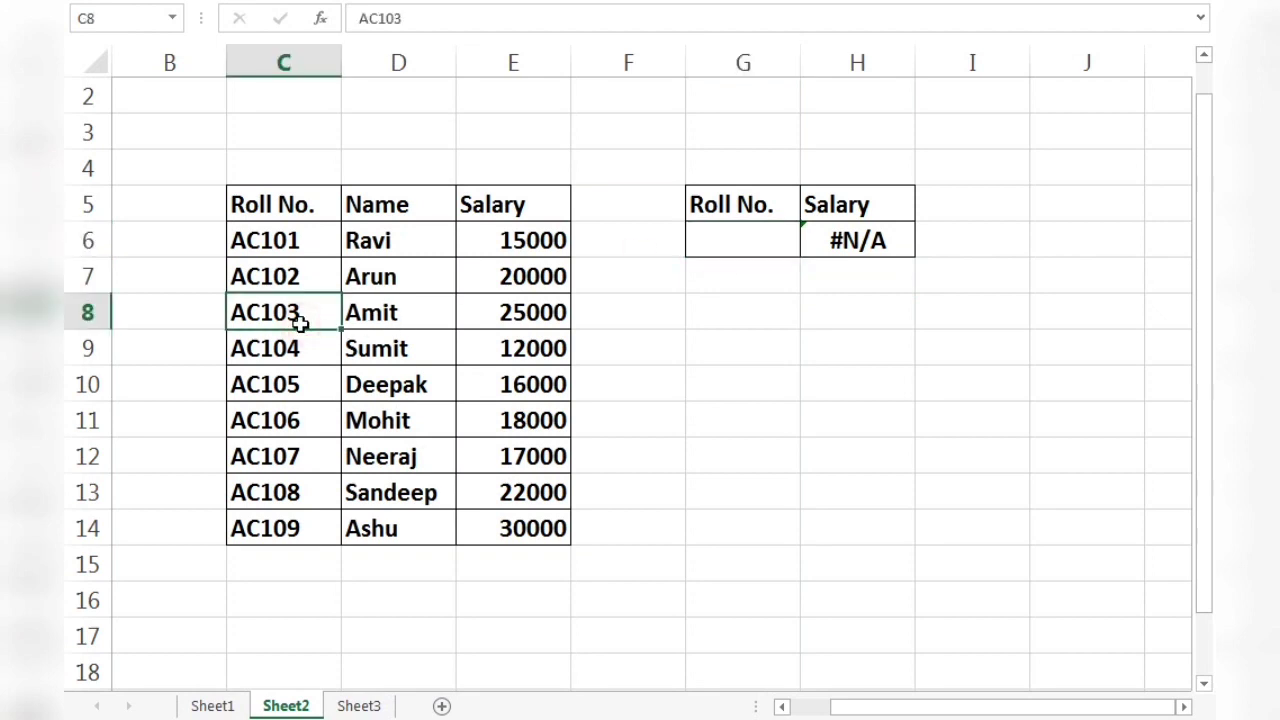
{"action": "left_click", "coordinate": [712, 241]}
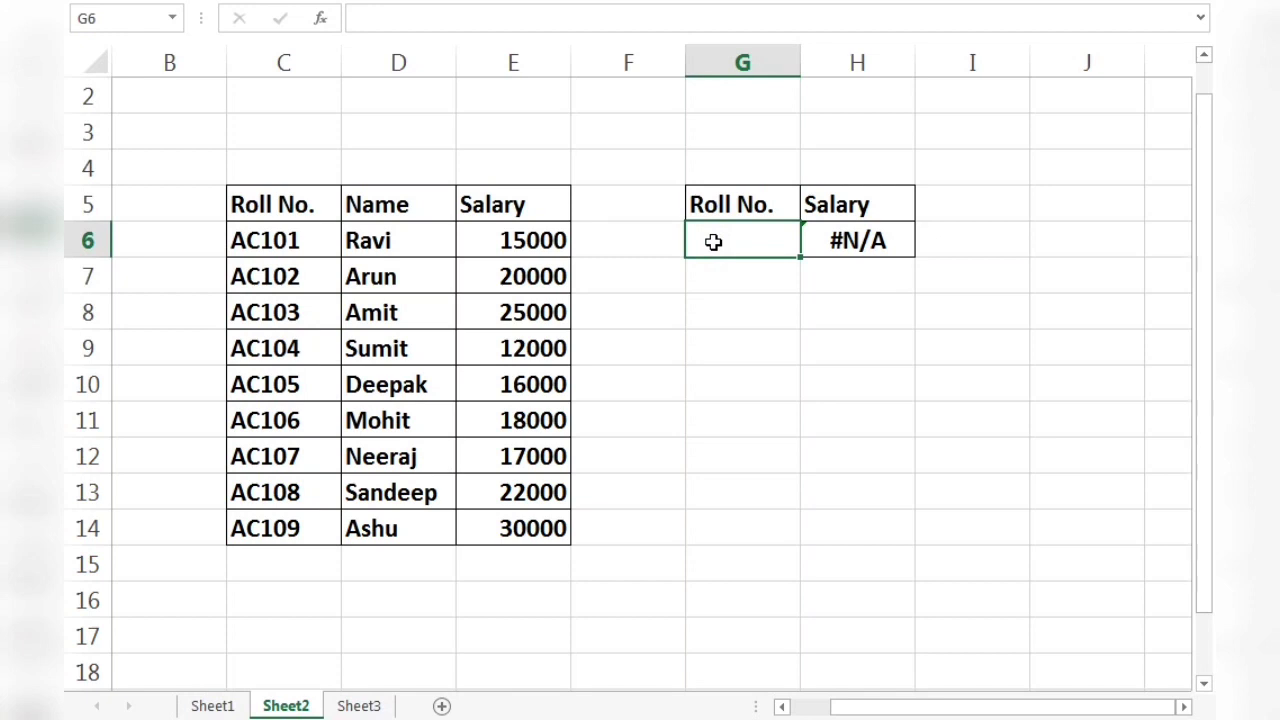
{"action": "type", "text": "AC103"}
{"action": "key", "text": "Return"}
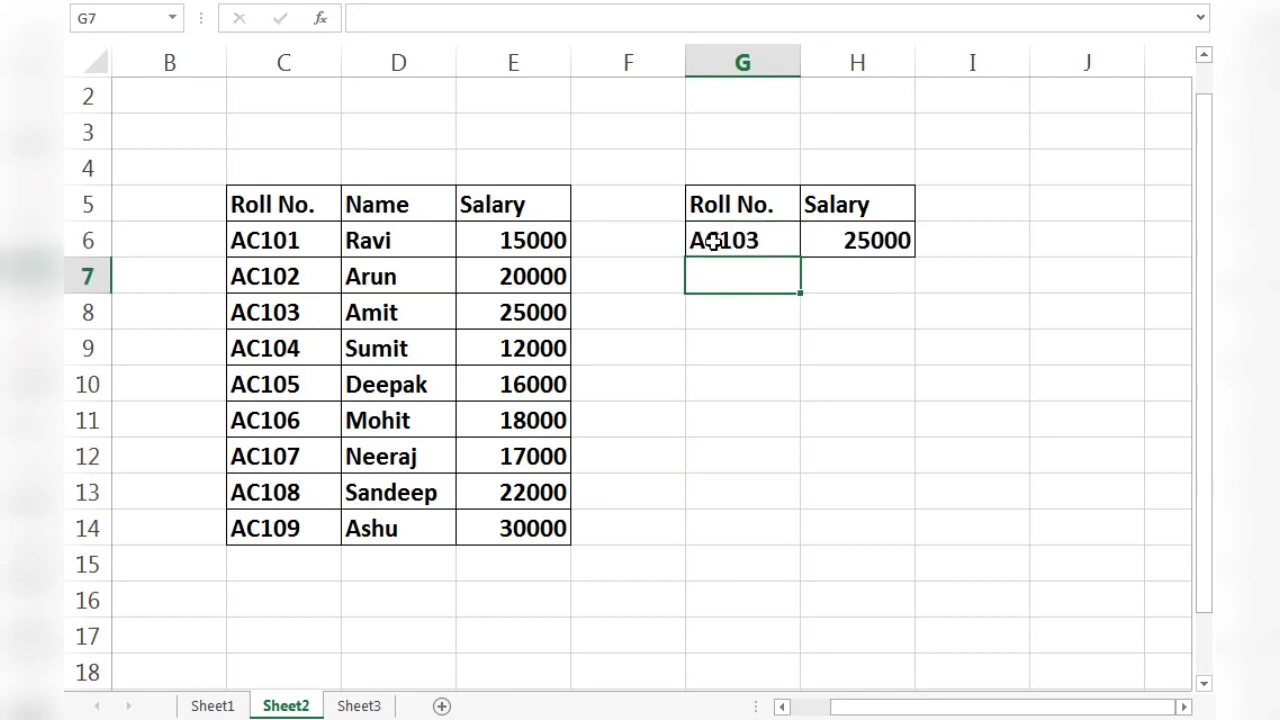
{"action": "left_click", "coordinate": [889, 253]}
Replace the roll number in G6 with AC105 to test the salary lookup.
{"action": "left_click", "coordinate": [748, 240]}
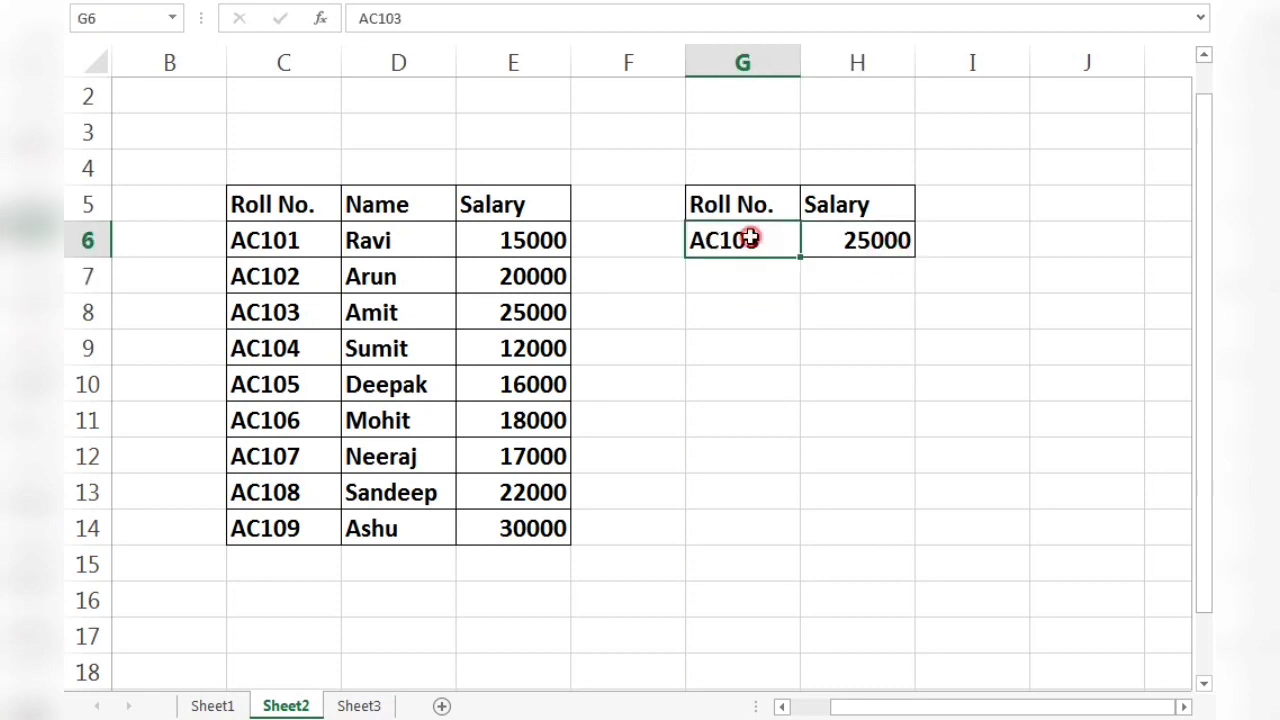
{"action": "type", "text": "A"}
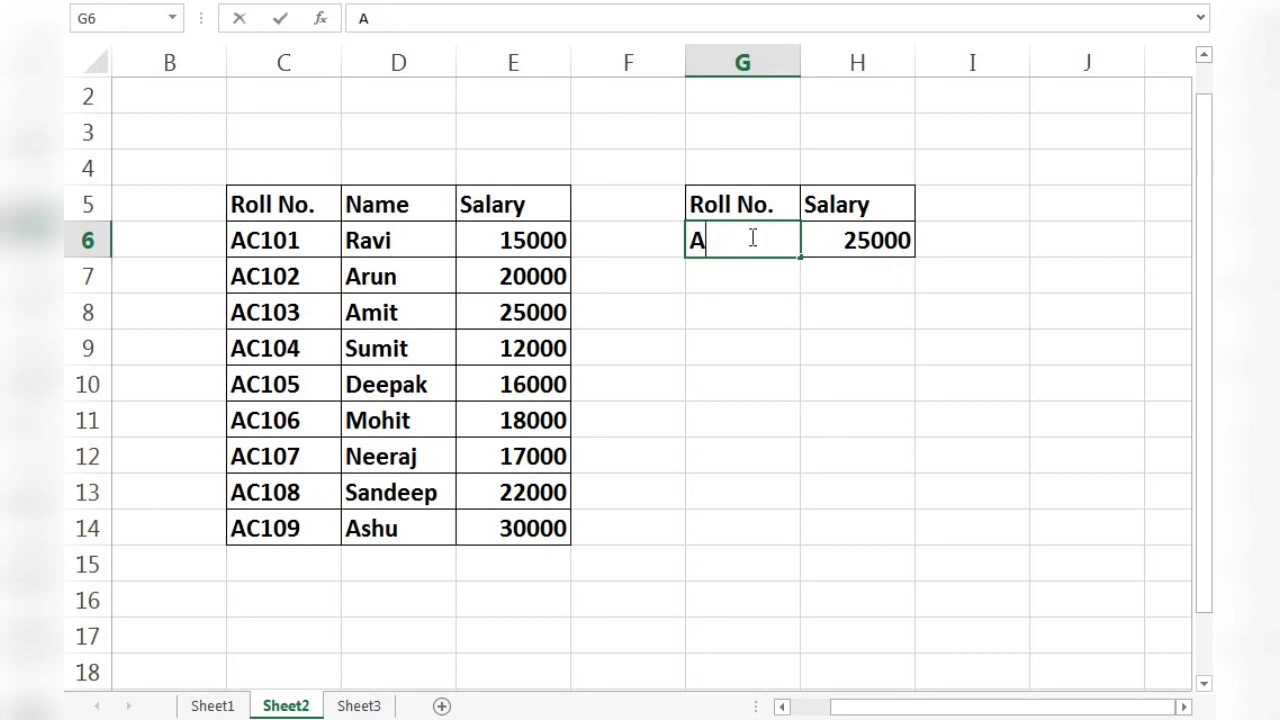
{"action": "type", "text": "C105"}
{"action": "key", "text": "Return"}
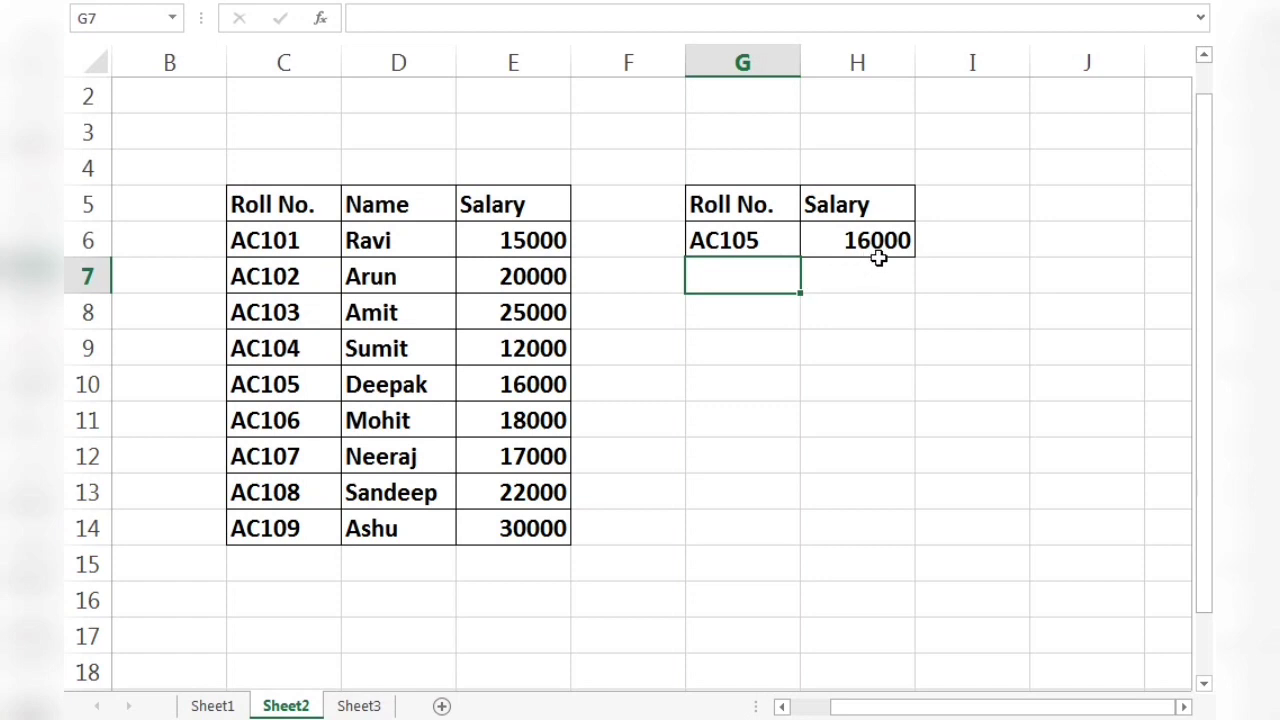
{"action": "left_click", "coordinate": [733, 338]}
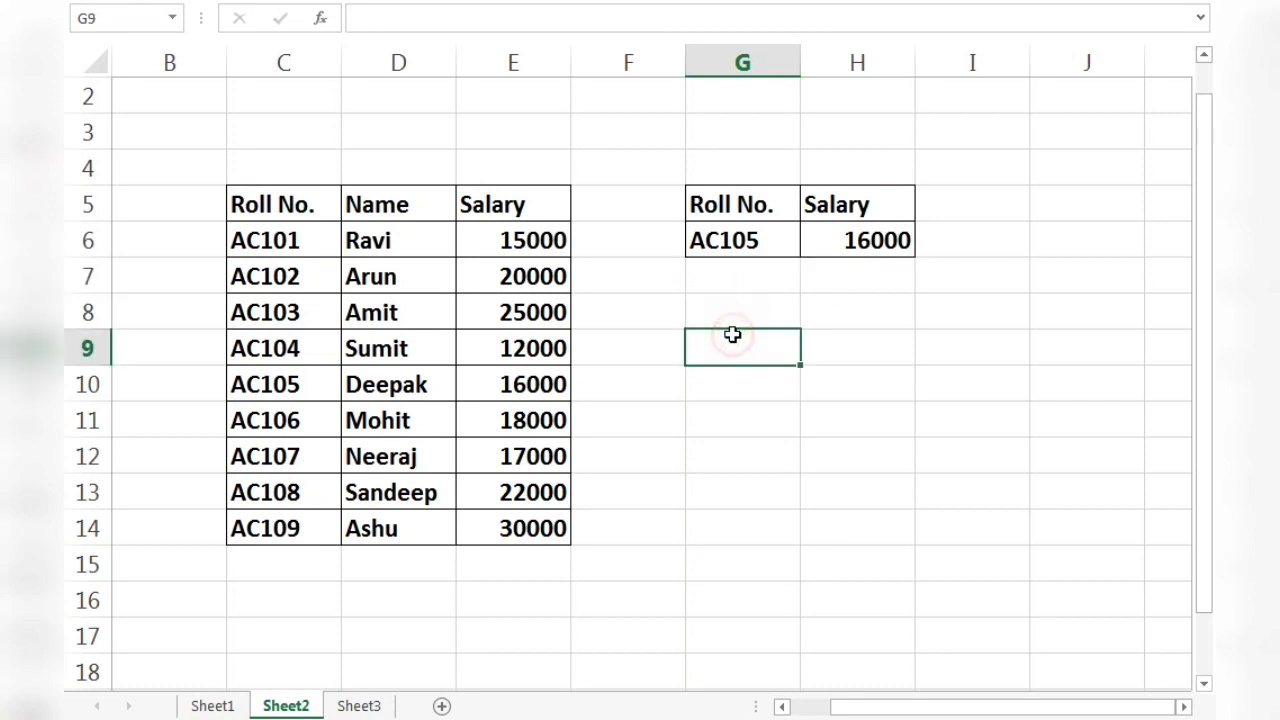
Change the roll number in G6 to AC101 and check the salary lookup for it.
{"action": "left_click", "coordinate": [726, 238]}
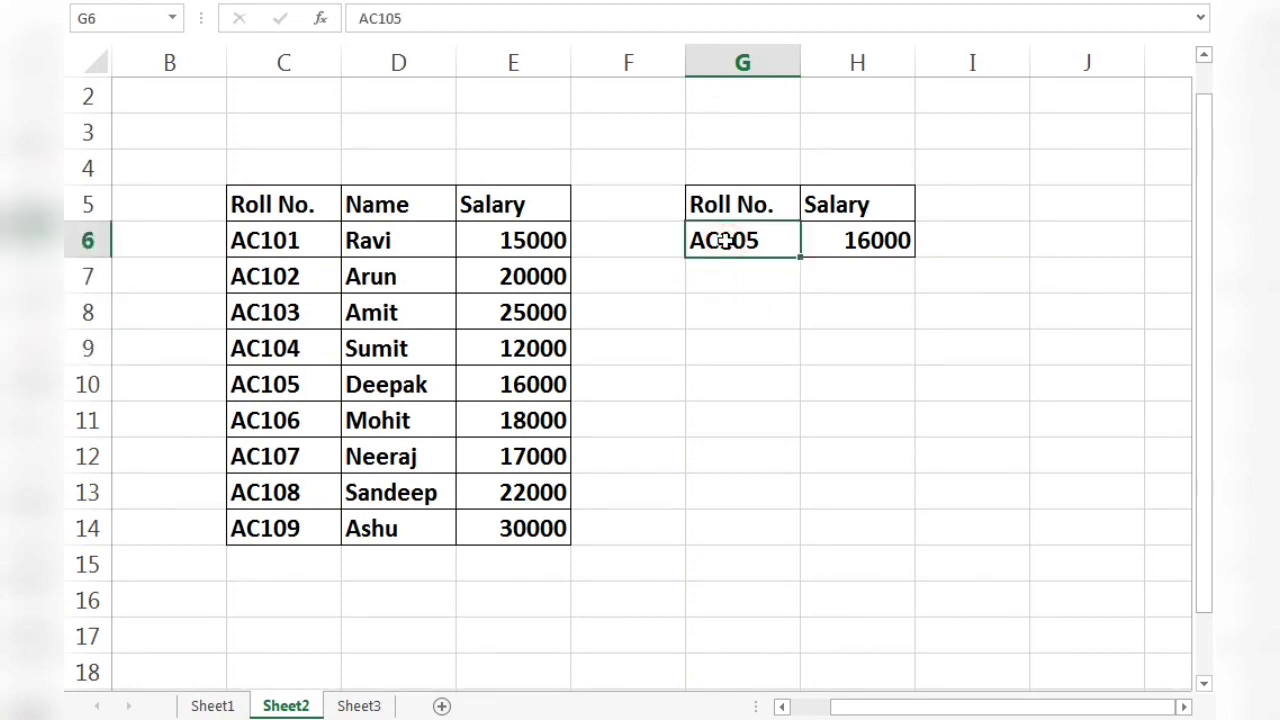
{"action": "type", "text": "AC101"}
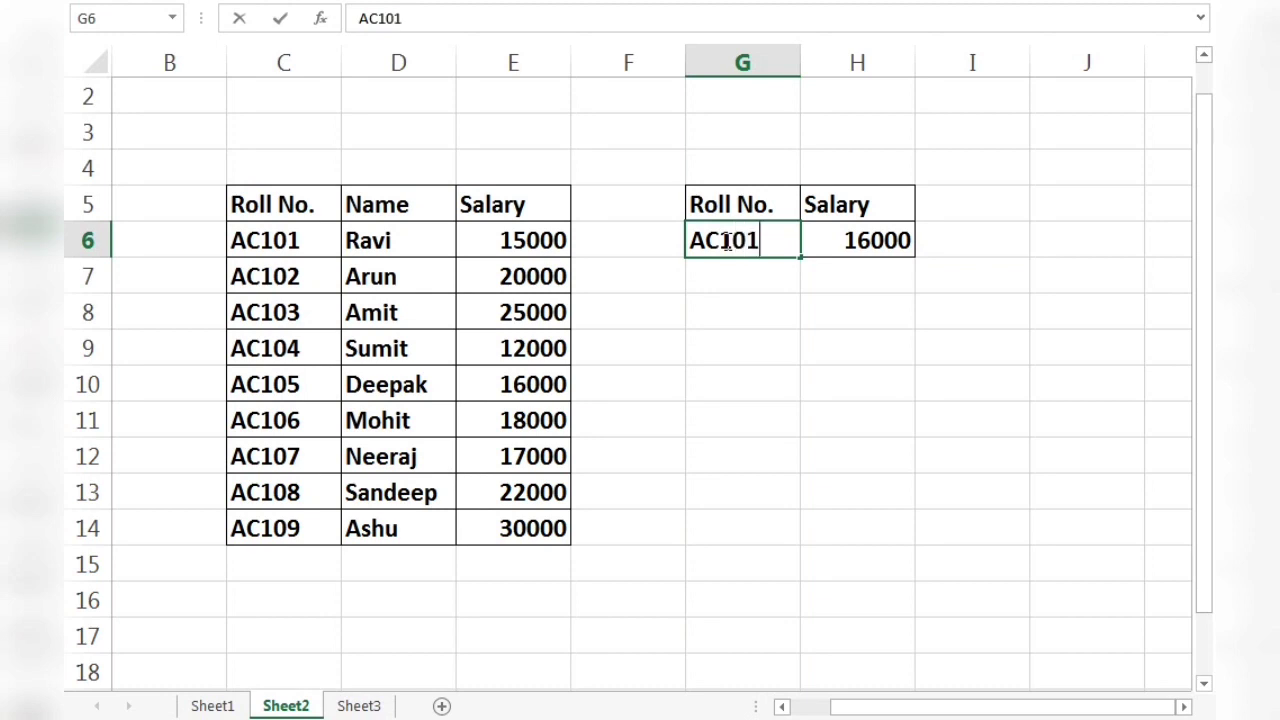
{"action": "key", "text": "Return"}
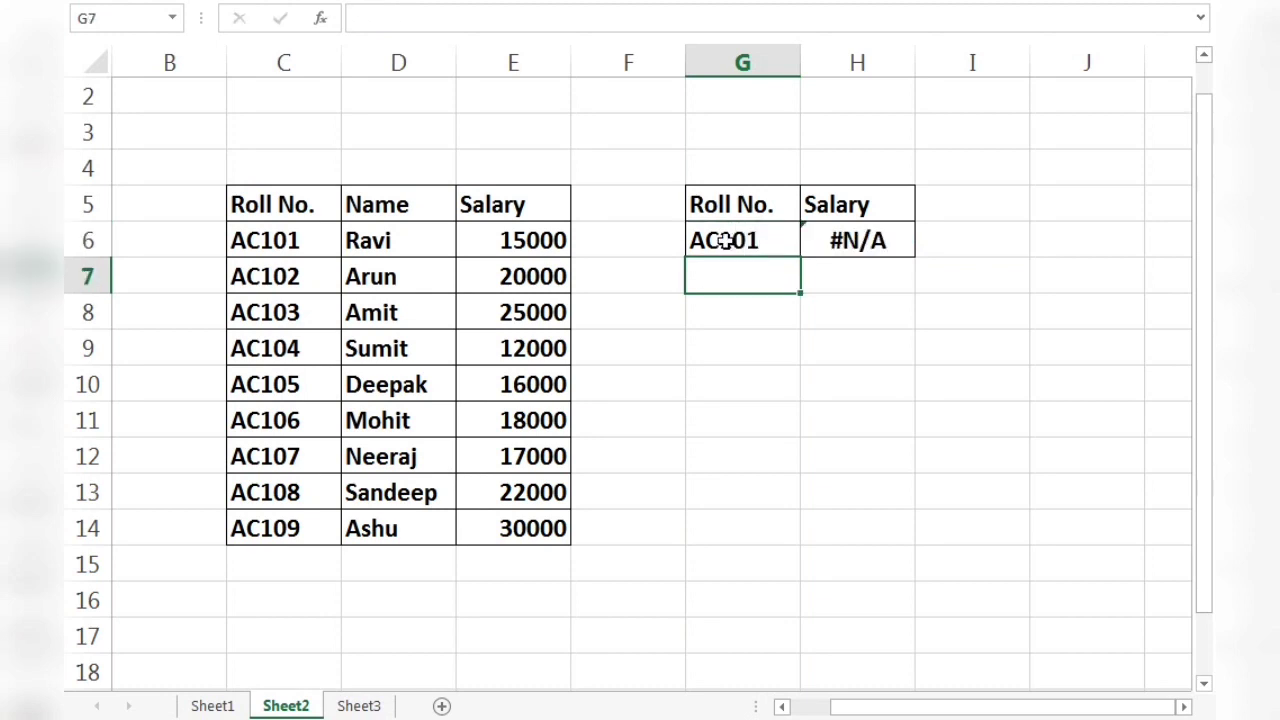
{"action": "left_click", "coordinate": [830, 291]}
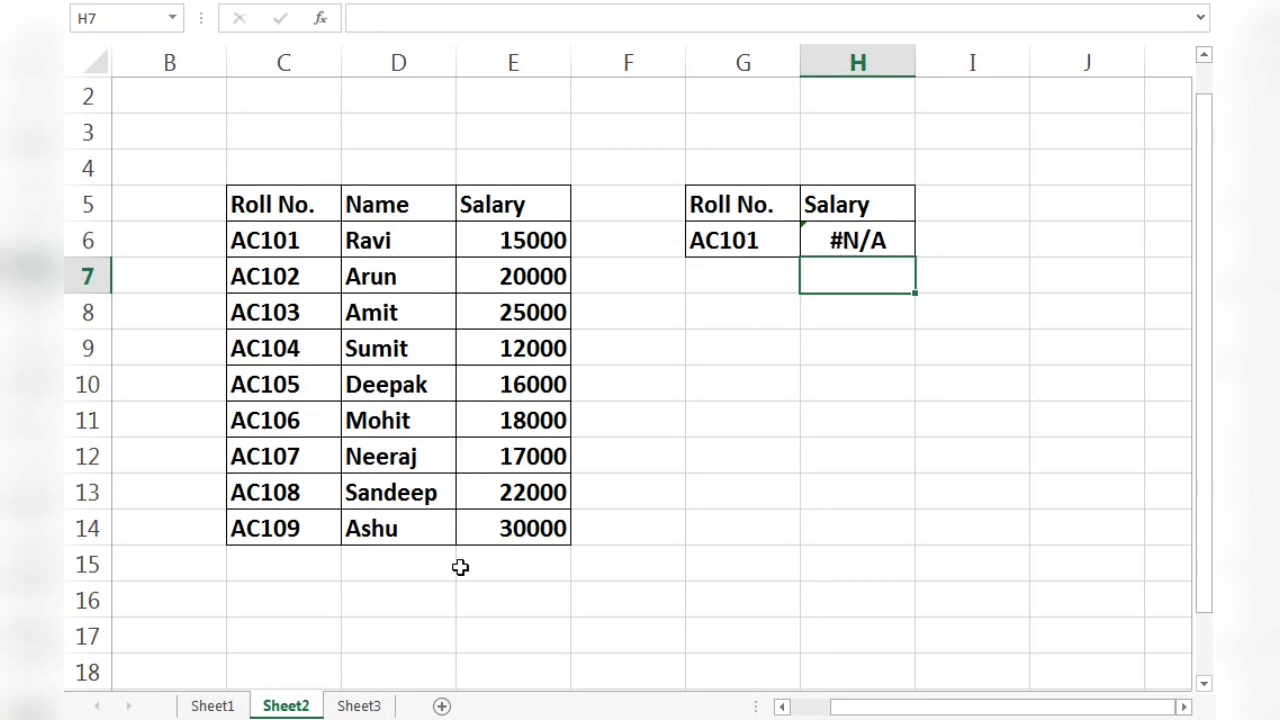
Edit the roll number in G6 to read AC109 to try the salary lookup on the table's last entry.
{"action": "double_click", "coordinate": [750, 240]}
{"action": "type", "text": "AC"}
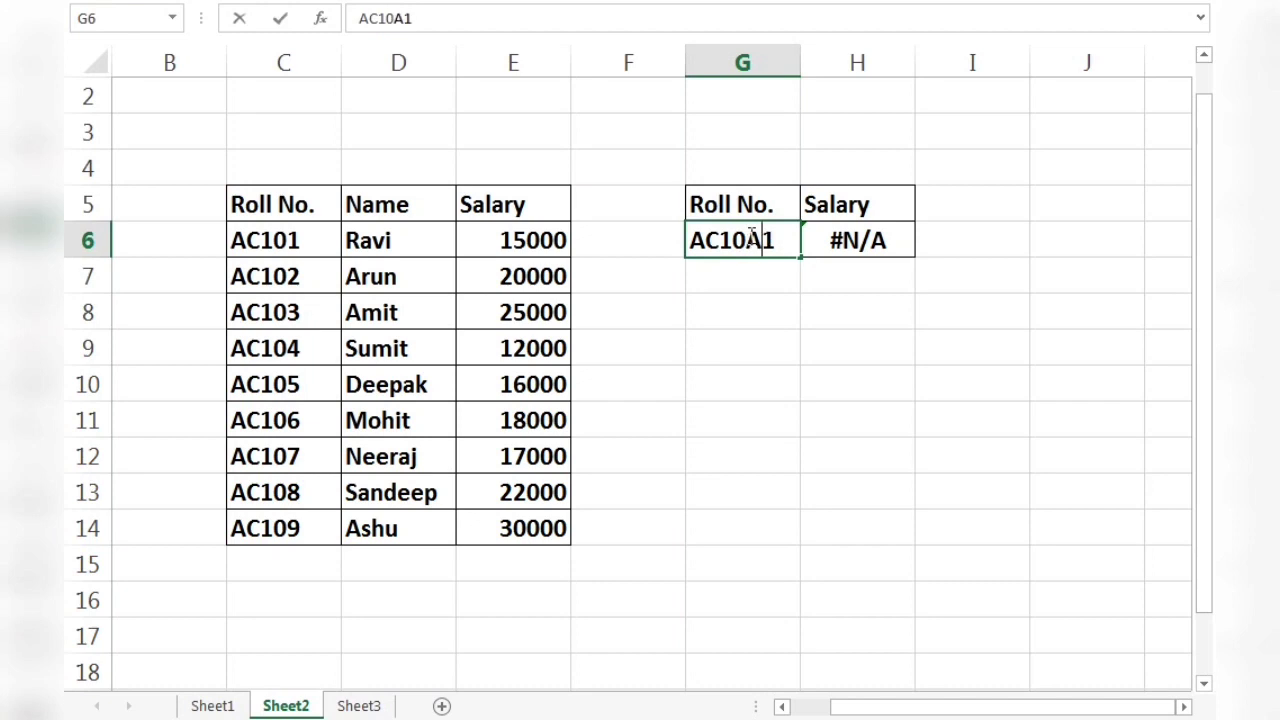
{"action": "key", "text": "BackSpace"}
{"action": "key", "text": "BackSpace"}
{"action": "key", "text": "BackSpace"}
{"action": "key", "text": "BackSpace"}
{"action": "key", "text": "BackSpace"}
{"action": "key", "text": "BackSpace"}
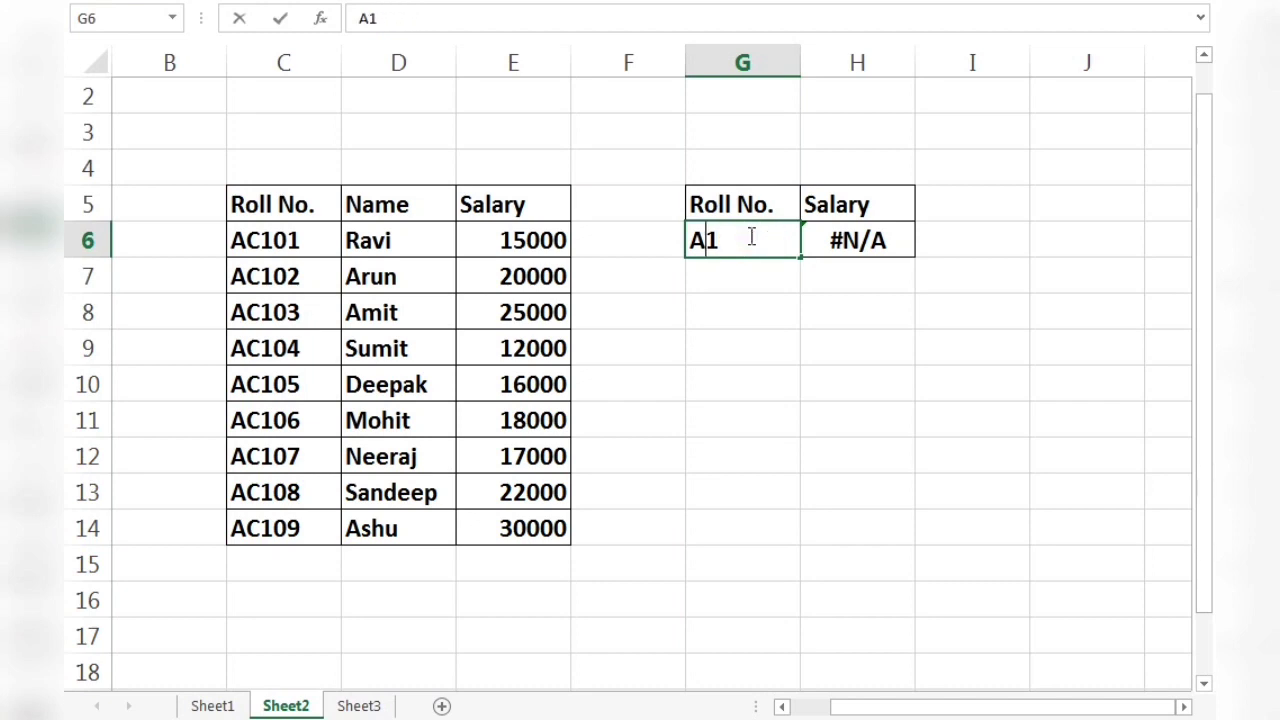
{"action": "type", "text": "AC"}
{"action": "key", "text": "Right"}
{"action": "type", "text": "09"}
{"action": "key", "text": "Return"}
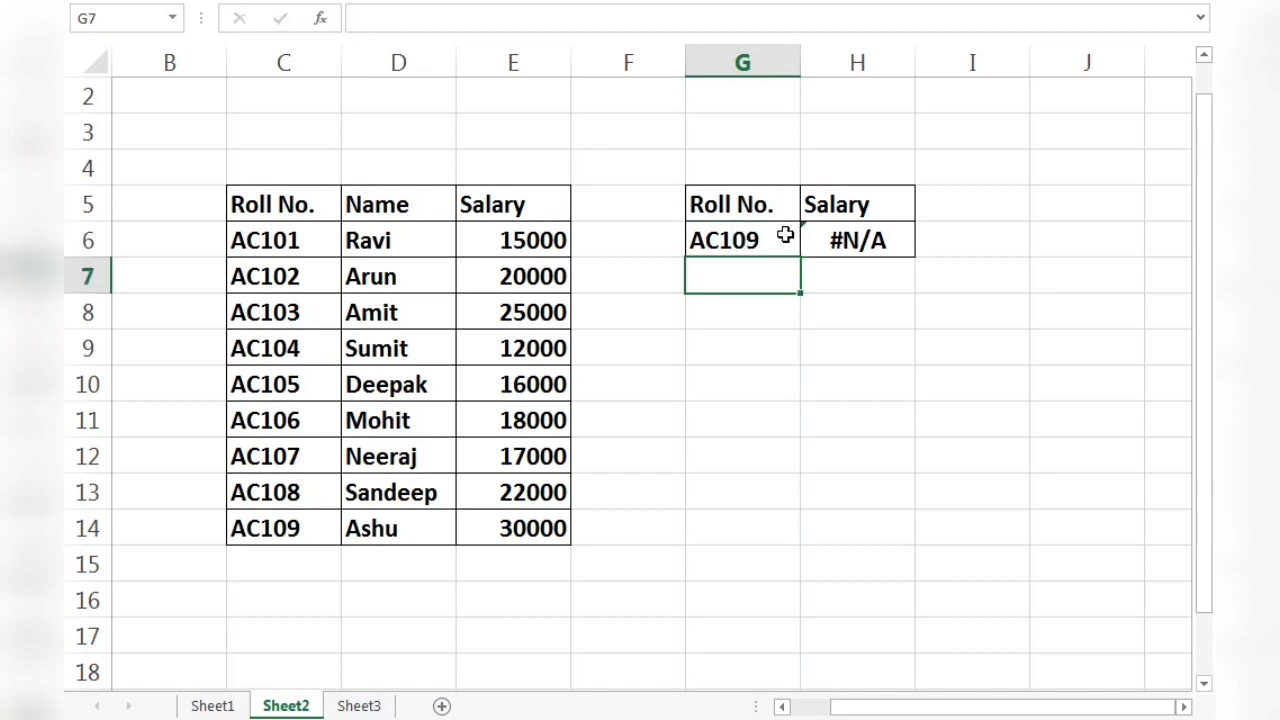
Correct the roll number in G6 to AC107, matching the entry in C12, to look up its salary.
{"action": "left_click", "coordinate": [272, 466]}
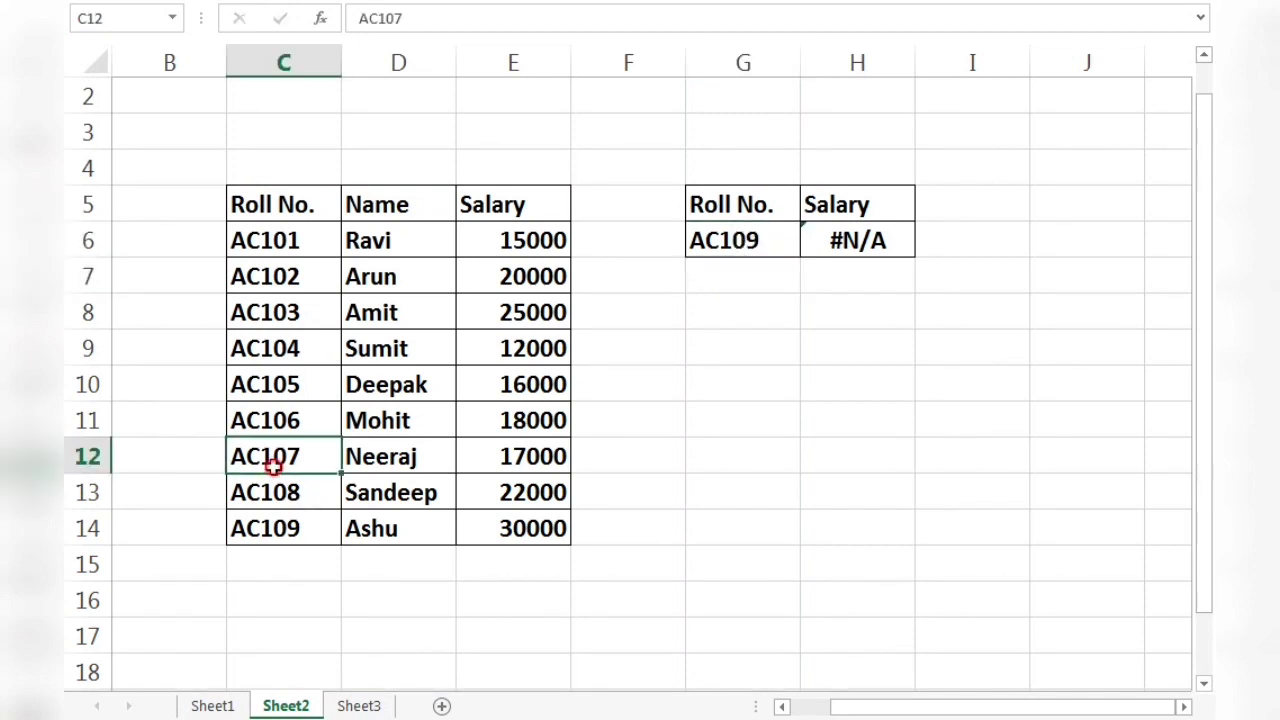
{"action": "left_click", "coordinate": [762, 236]}
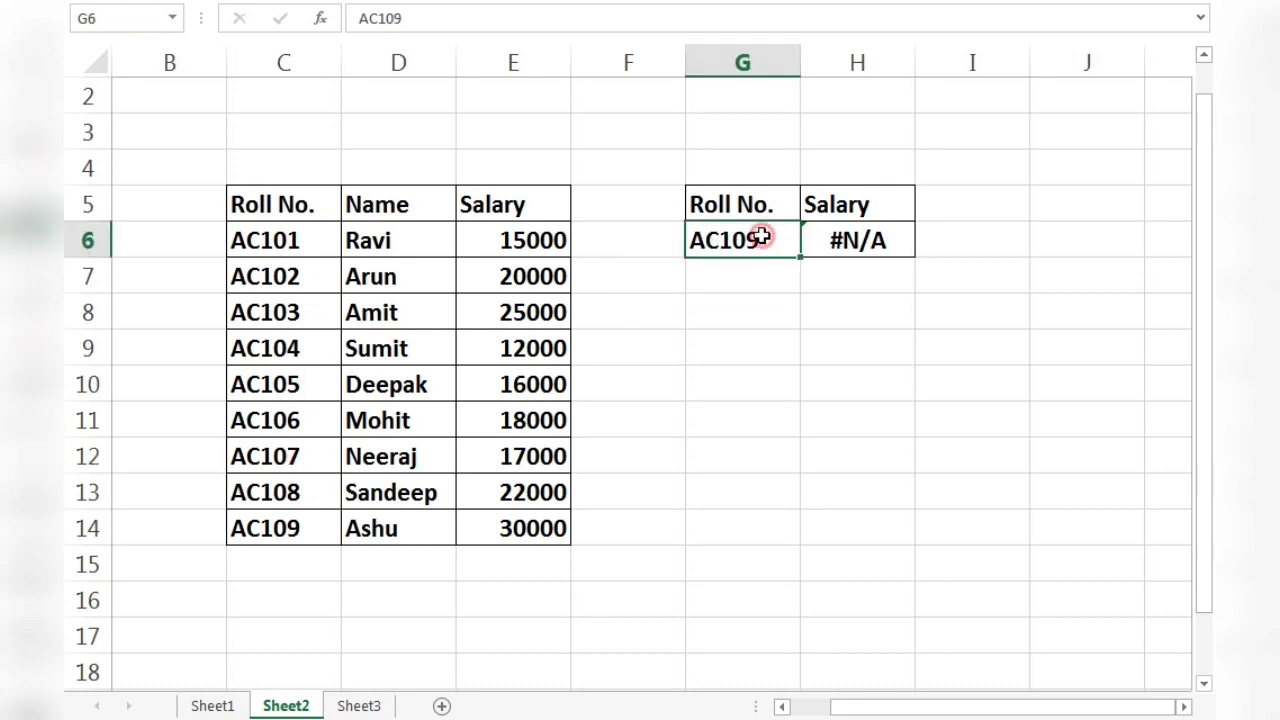
{"action": "double_click", "coordinate": [760, 238]}
{"action": "key", "text": "BackSpace"}
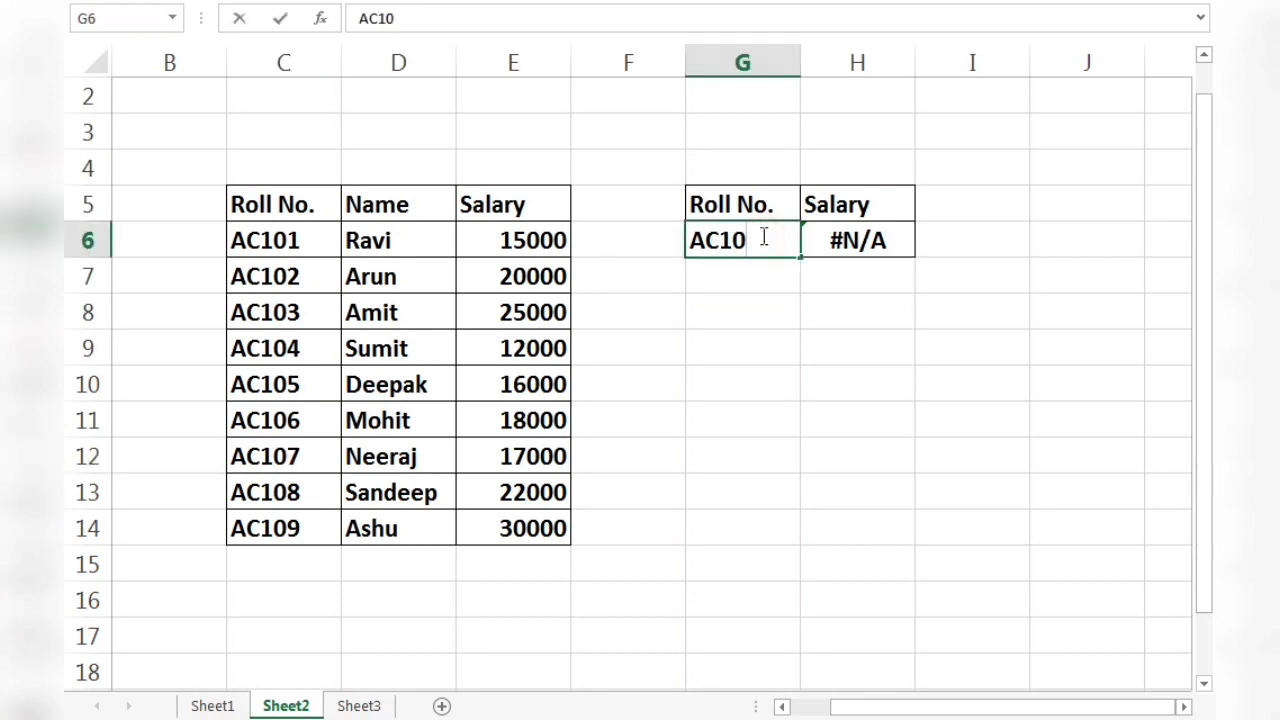
{"action": "type", "text": "7"}
{"action": "key", "text": "Return"}
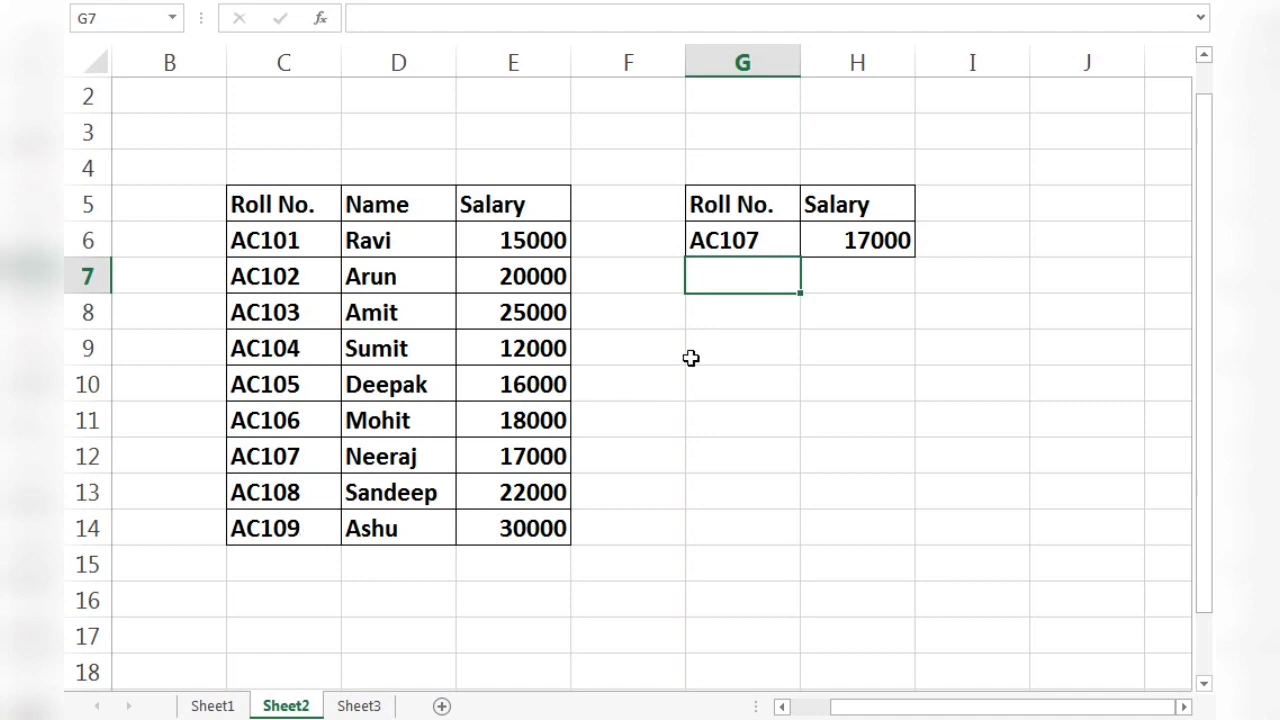
Change the roll number in G6 to AC101 to test the salary lookup on the table's first entry.
{"action": "double_click", "coordinate": [777, 241]}
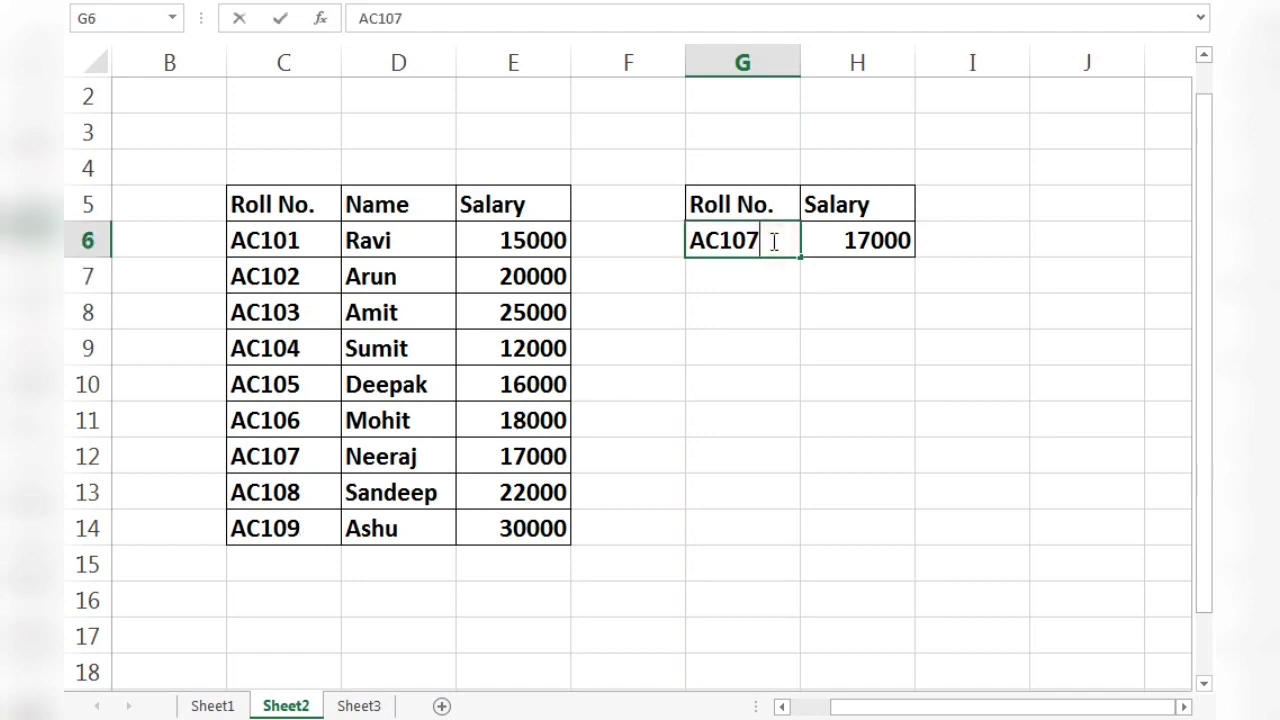
{"action": "key", "text": "BackSpace"}
{"action": "type", "text": "1"}
{"action": "key", "text": "ctrl+Return"}
{"action": "key", "text": "Down"}
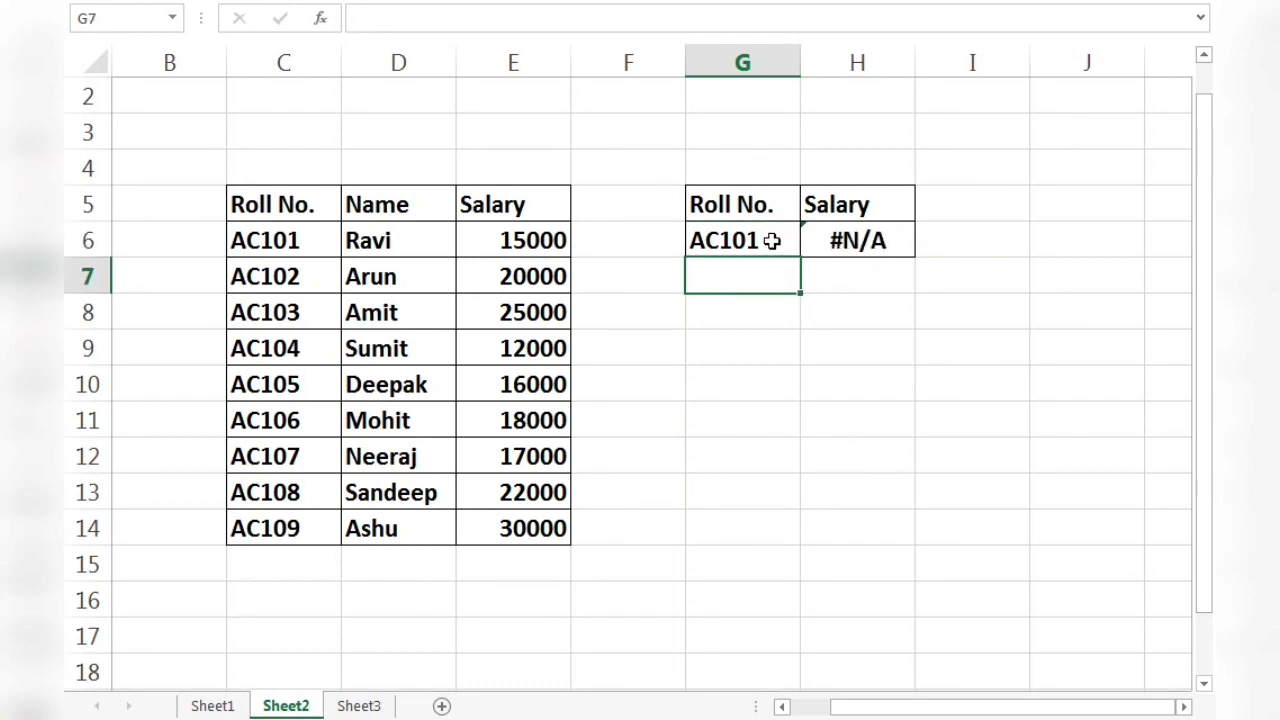
Inspect the roll number entries in column C, including C6, C7 and C14, for trailing spaces after the text.
{"action": "left_click", "coordinate": [292, 240]}
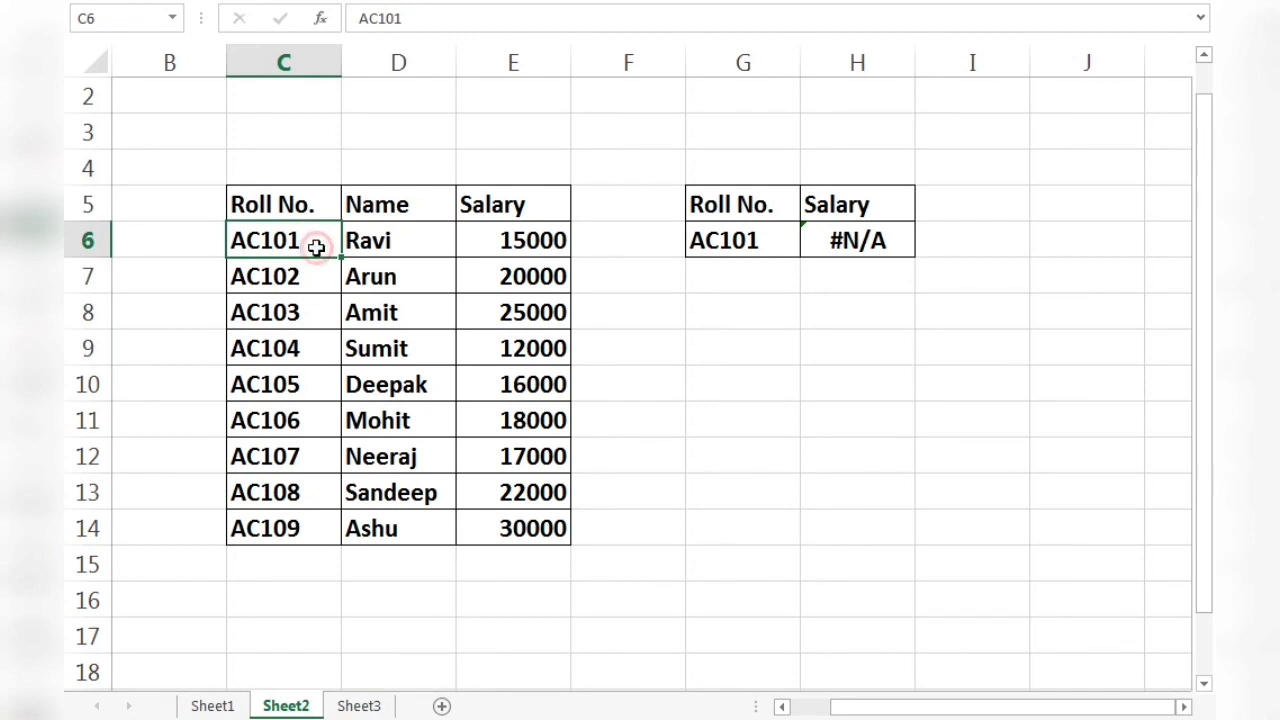
{"action": "double_click", "coordinate": [318, 246]}
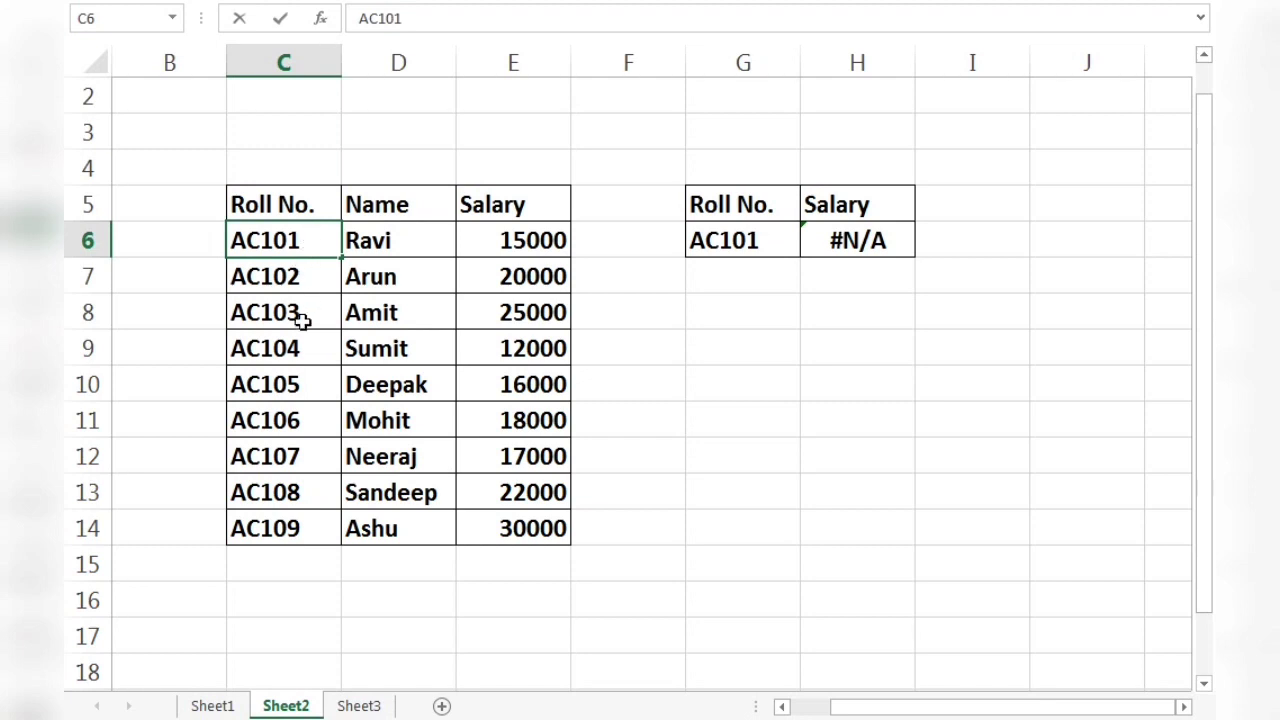
{"action": "double_click", "coordinate": [310, 283]}
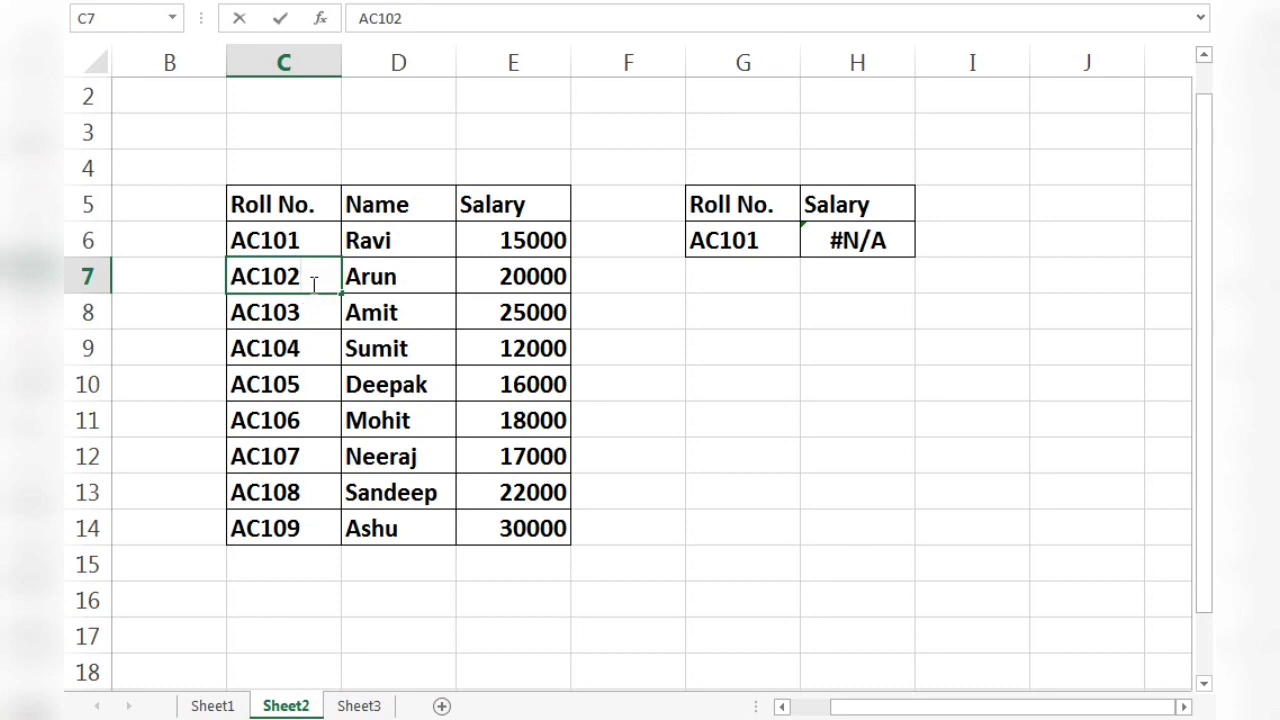
{"action": "double_click", "coordinate": [316, 536]}
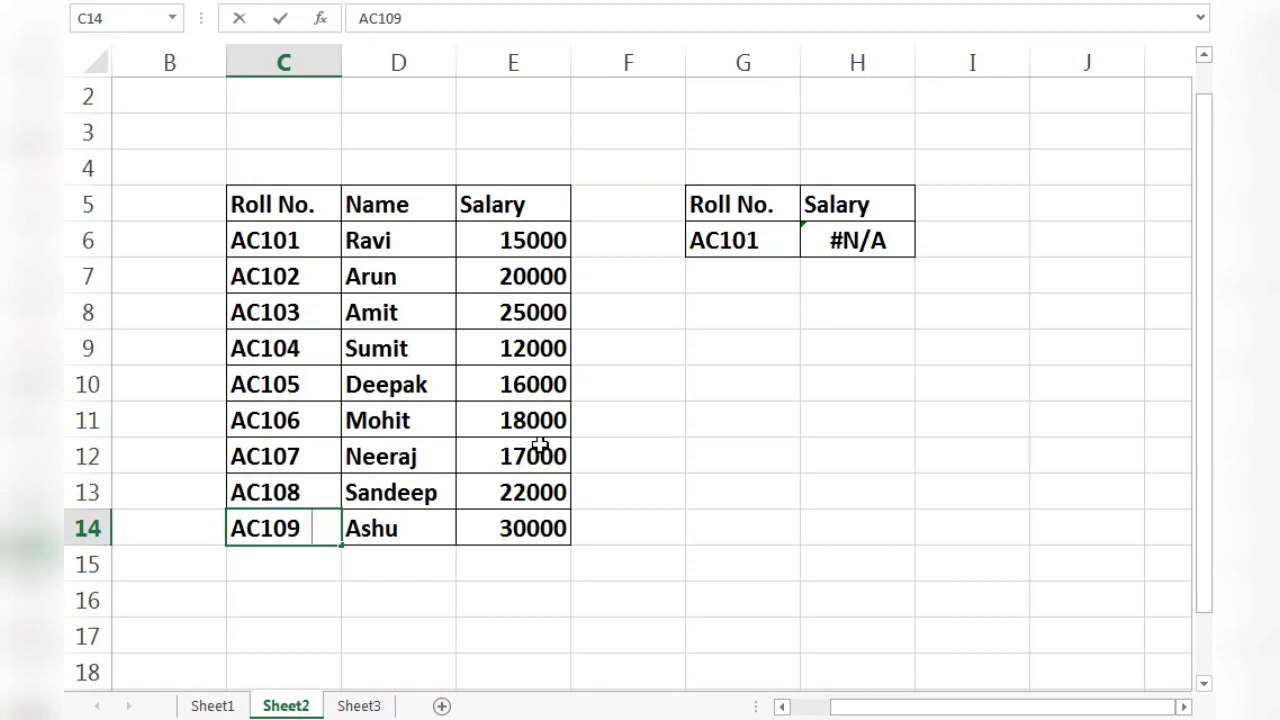
{"action": "left_click", "coordinate": [611, 448]}
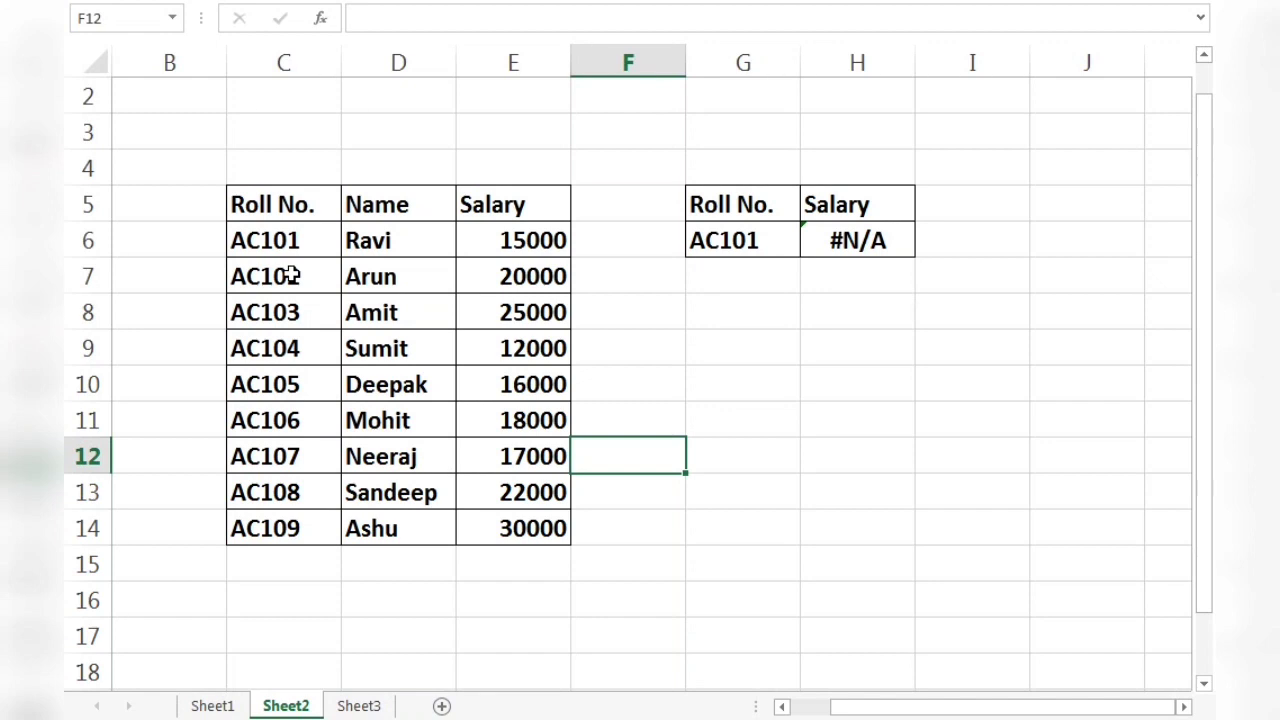
{"action": "left_click", "coordinate": [305, 246]}
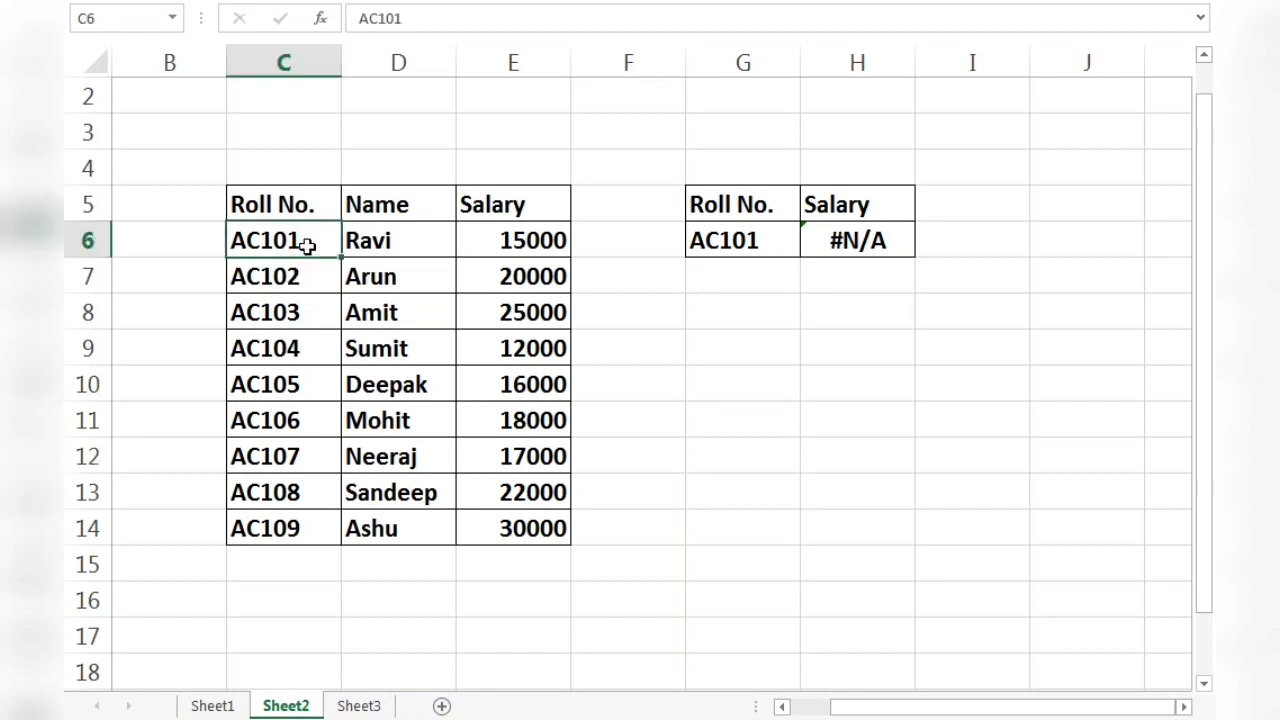
{"action": "left_click", "coordinate": [298, 315]}
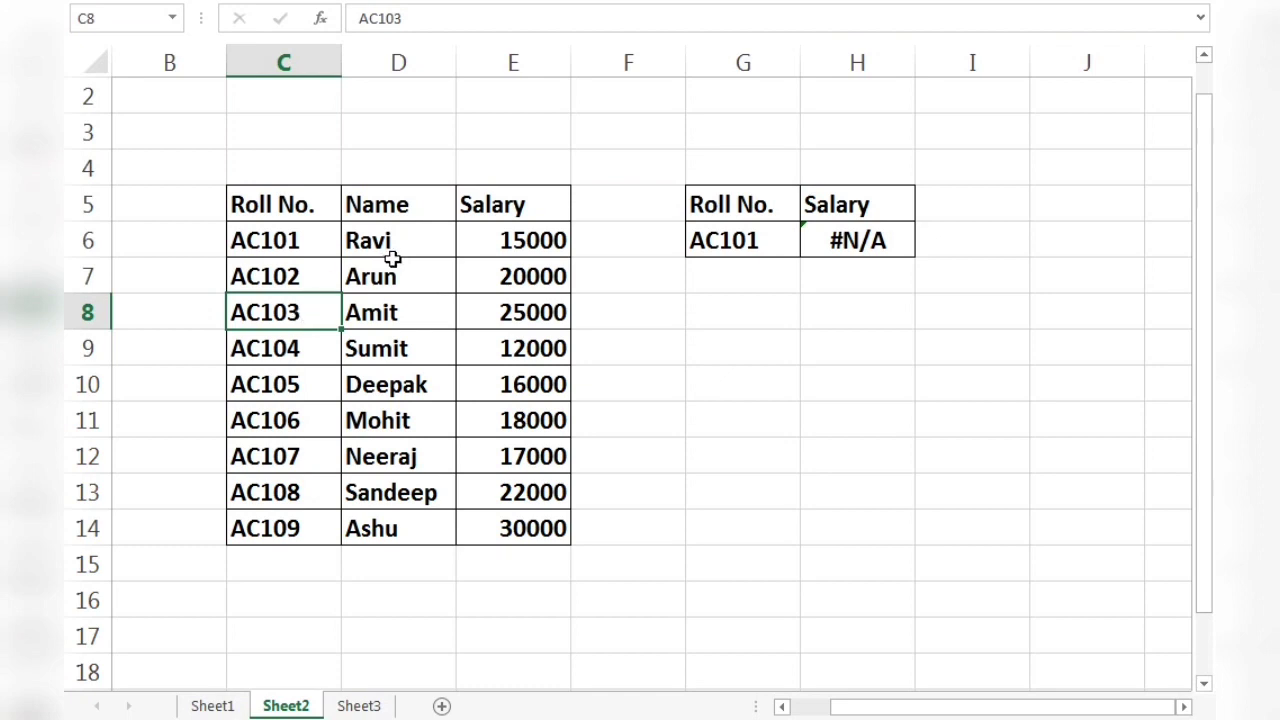
Insert an empty column between the Roll No. and Name columns of the salary table.
{"action": "left_click", "coordinate": [413, 63]}
{"action": "right_click", "coordinate": [414, 60]}
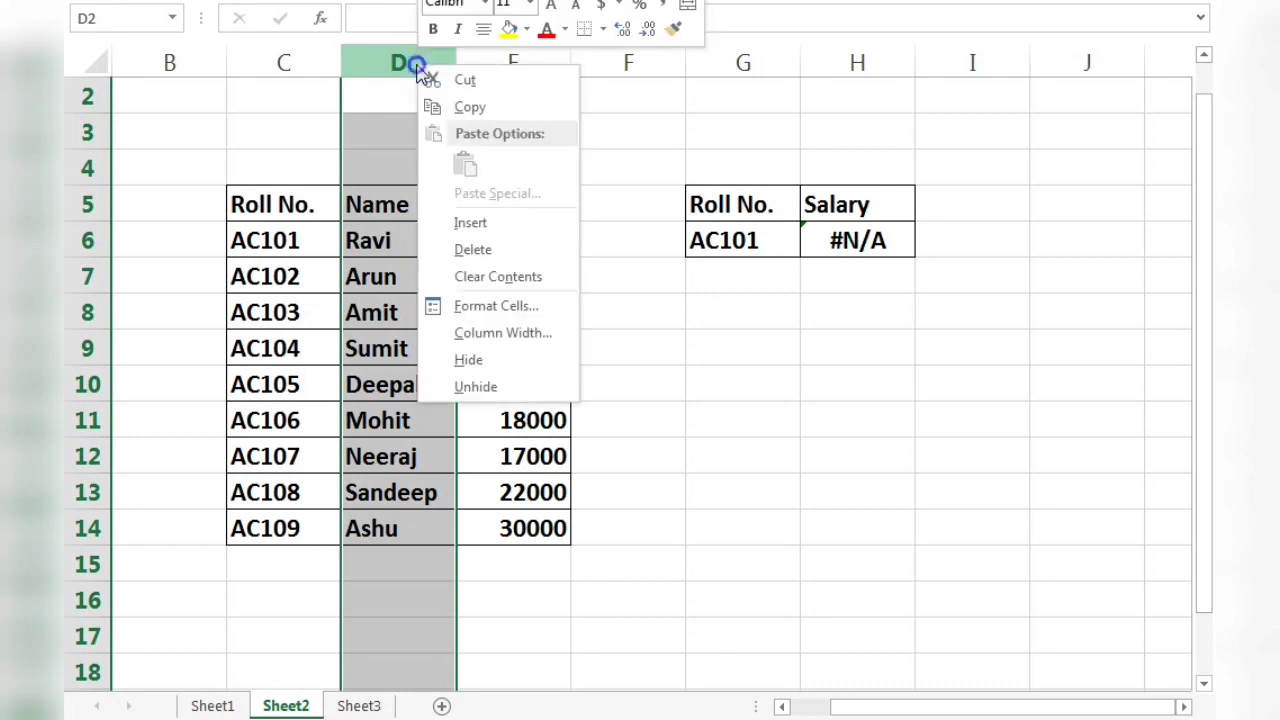
{"action": "left_click", "coordinate": [458, 222]}
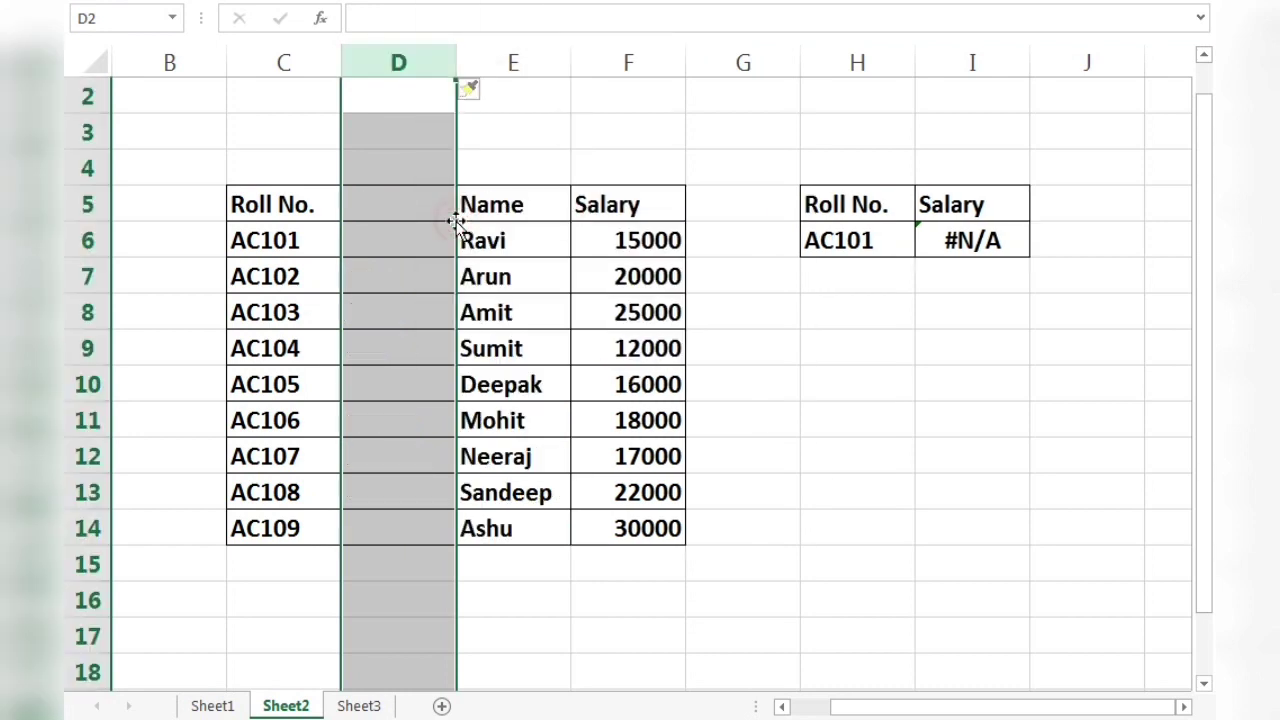
Enter the formula =TRIM(C6) in D6 to strip extra spaces from the first roll number.
{"action": "left_click", "coordinate": [397, 245]}
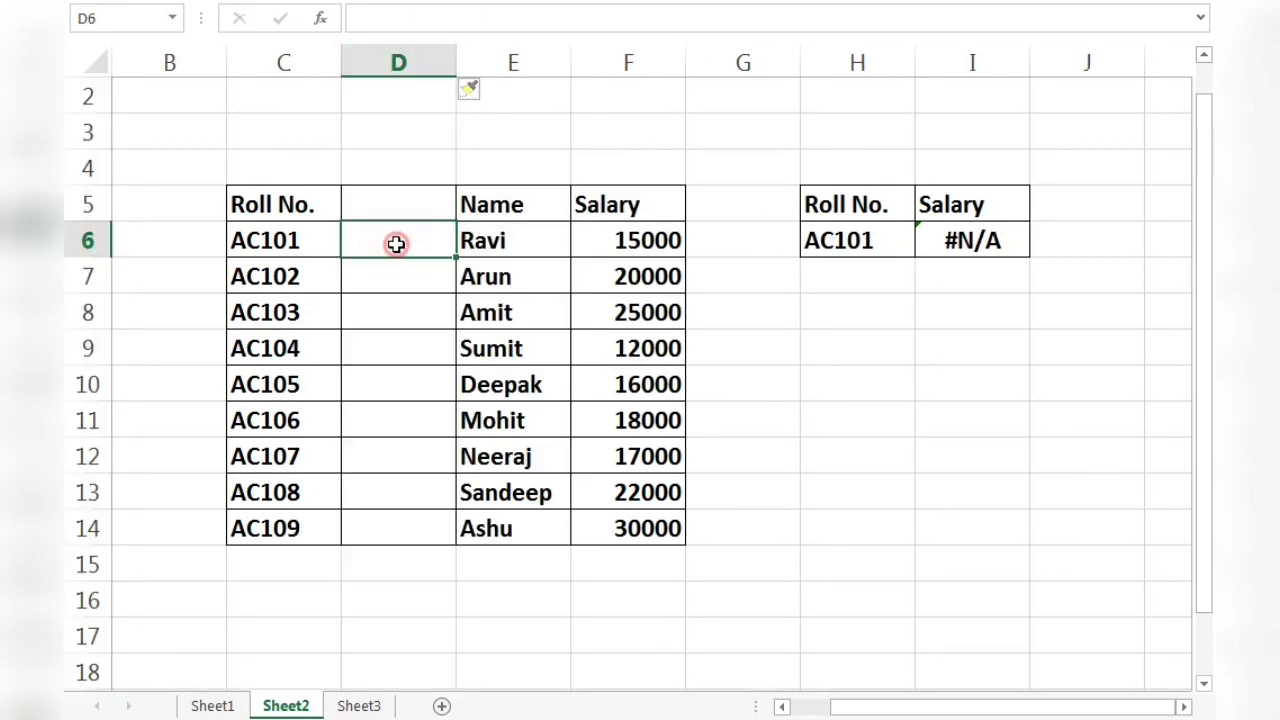
{"action": "type", "text": "="}
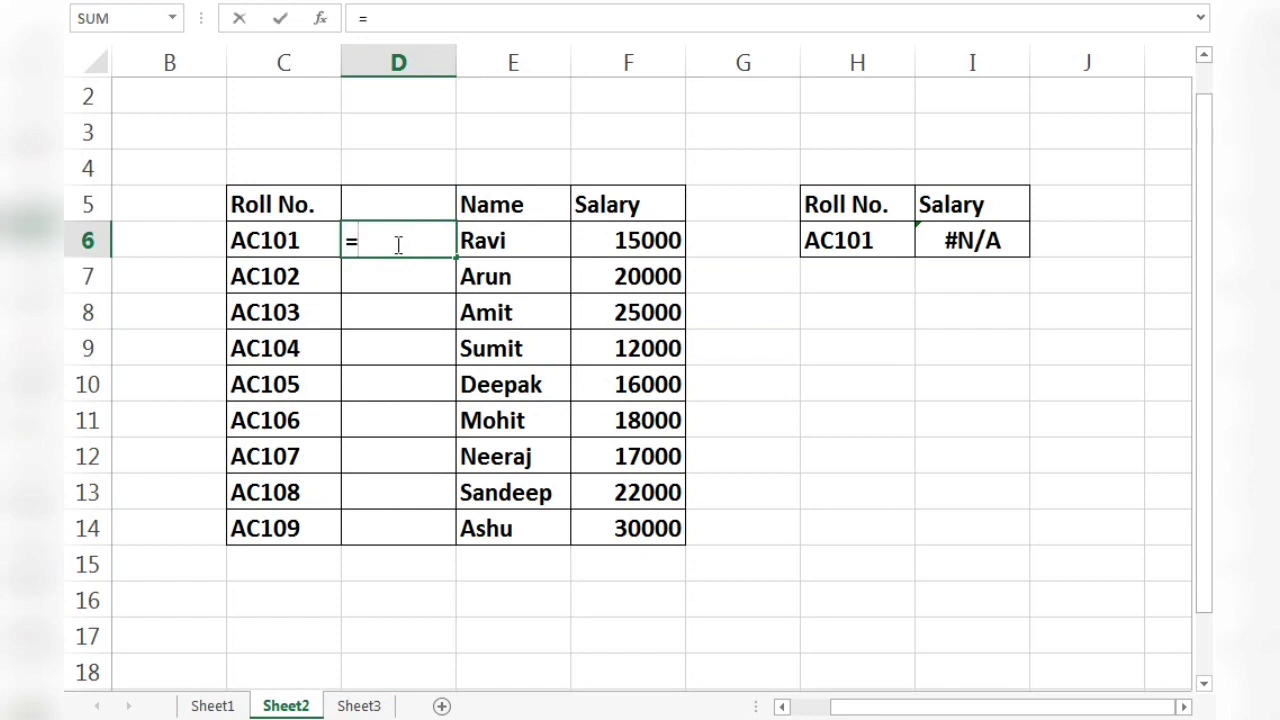
{"action": "type", "text": "TE"}
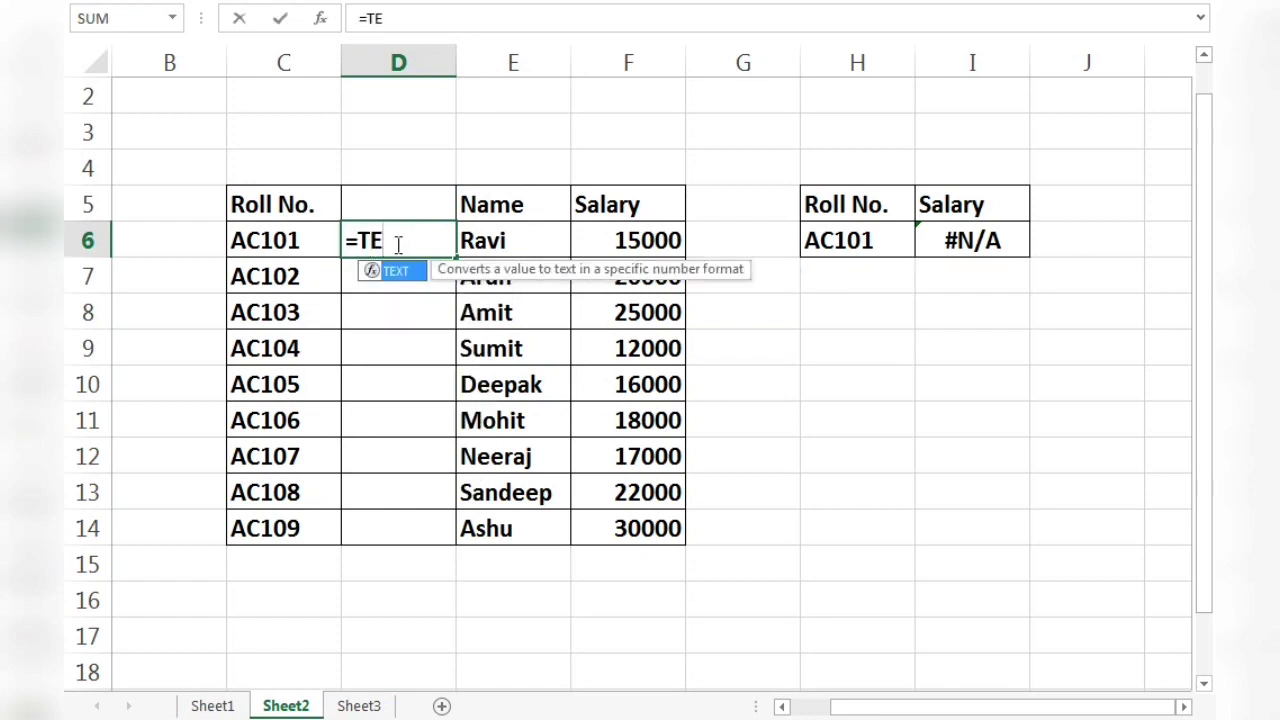
{"action": "key", "text": "BackSpace"}
{"action": "type", "text": "RIM("}
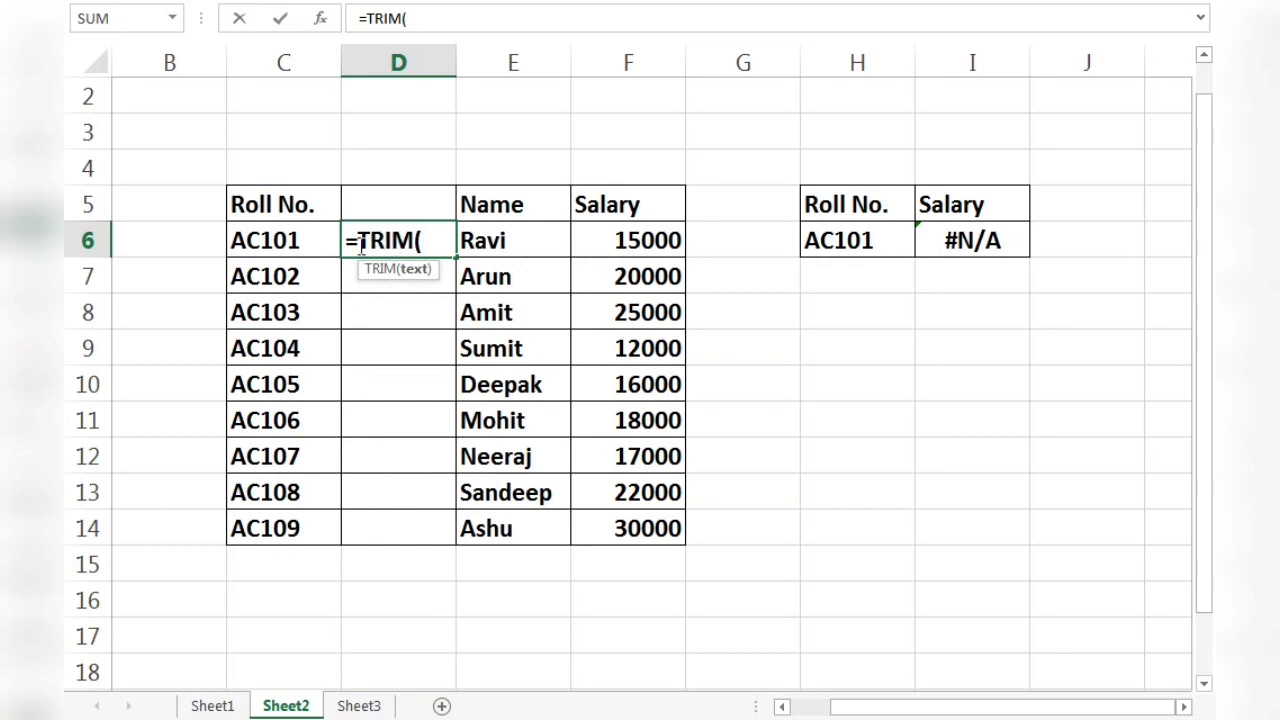
{"action": "left_click", "coordinate": [285, 244]}
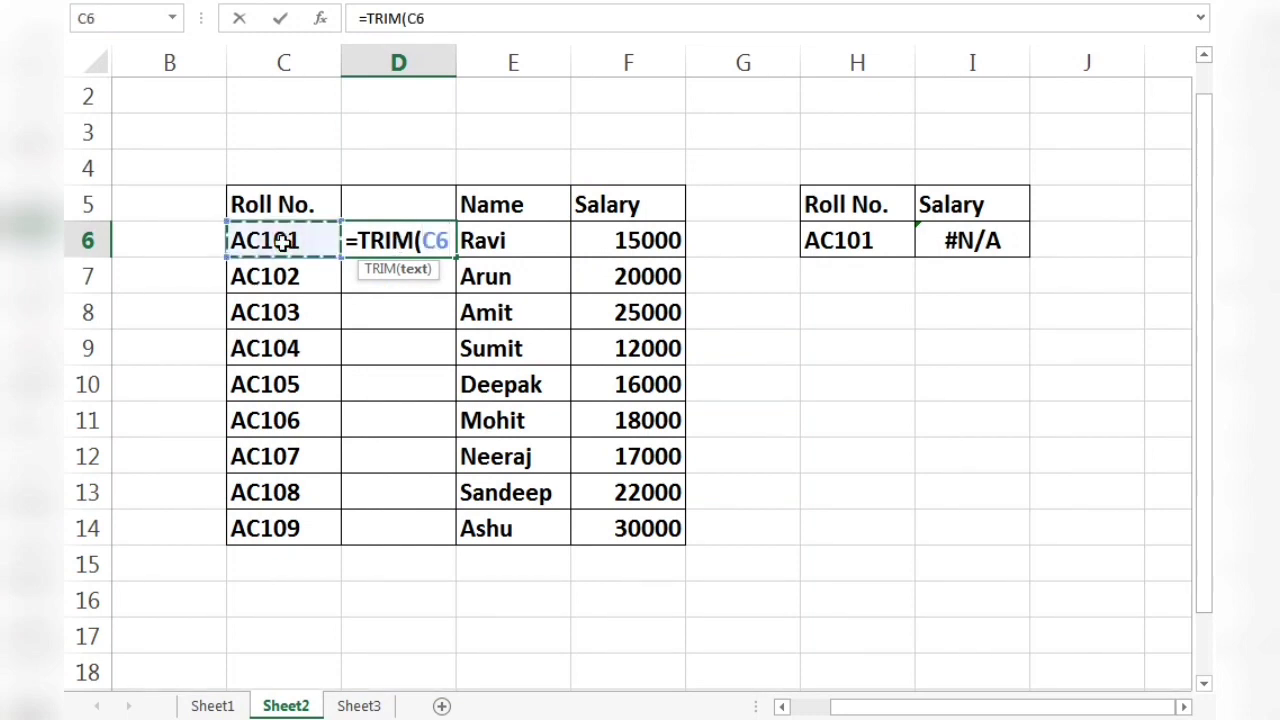
{"action": "type", "text": ")"}
{"action": "key", "text": "Return"}
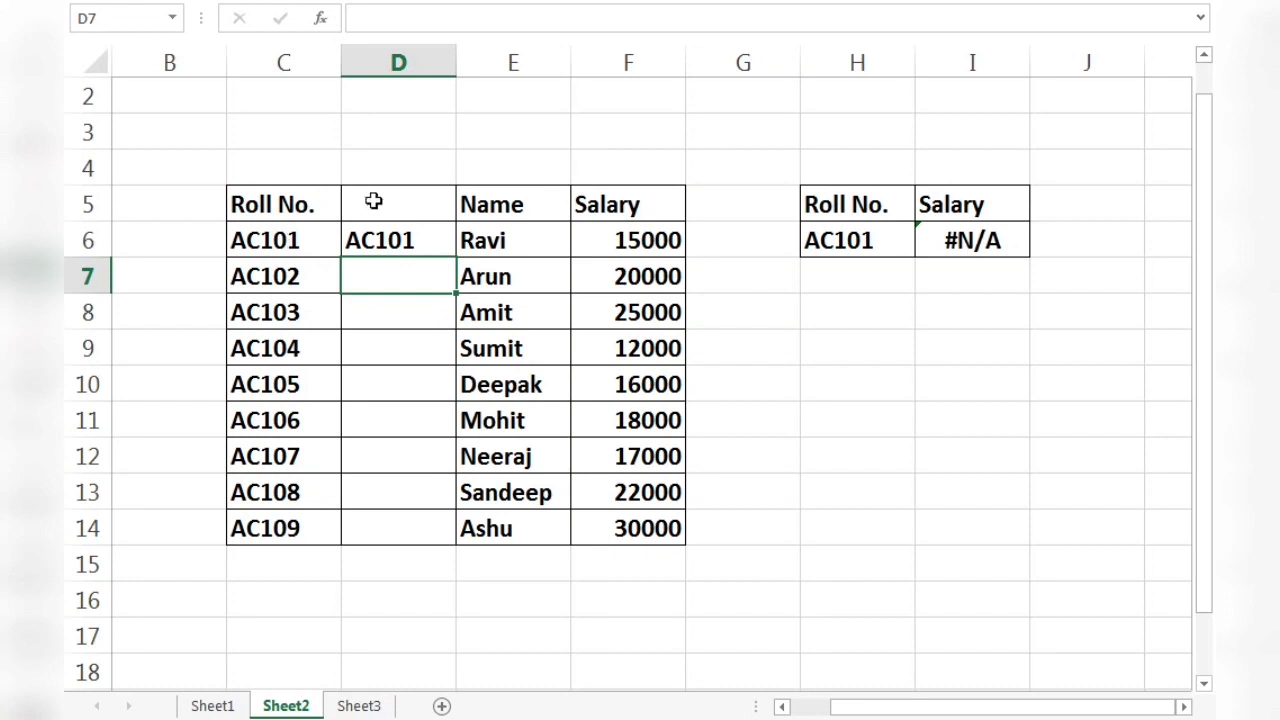
Copy the TRIM formula from D6 down through D14 to clean every roll number in the table.
{"action": "left_click", "coordinate": [381, 229]}
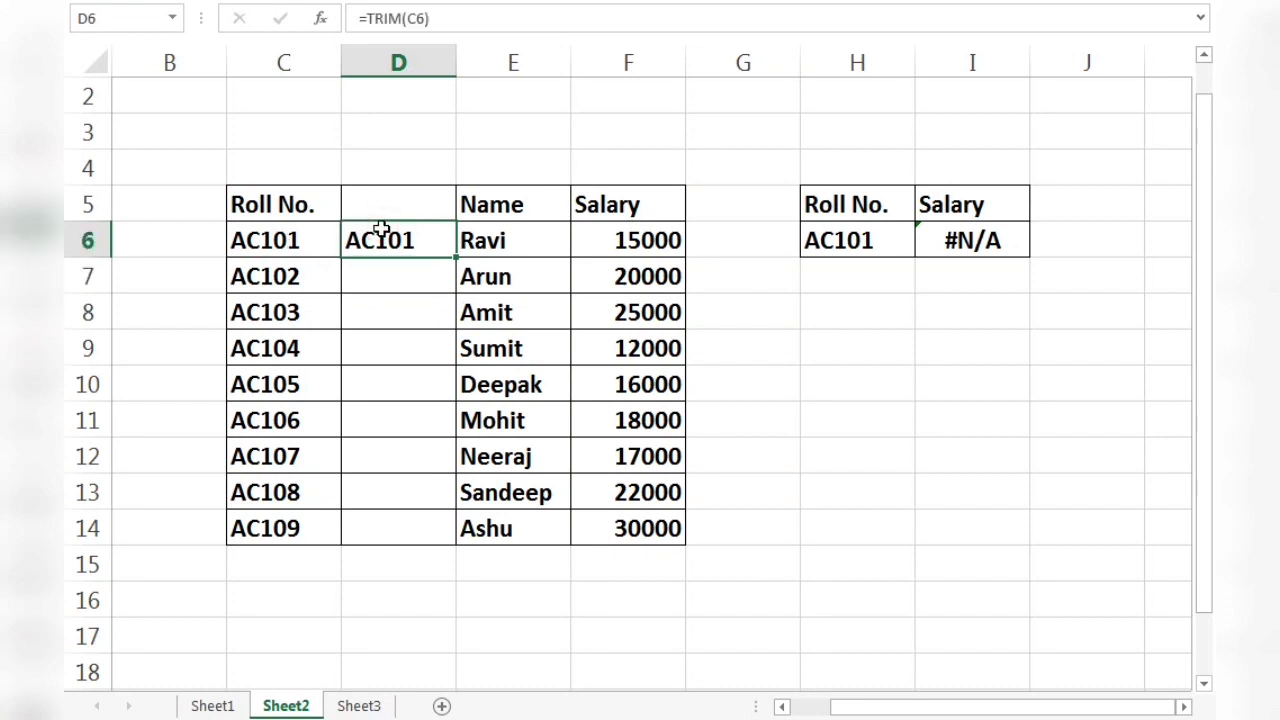
{"action": "key", "text": "ctrl+c"}
{"action": "key", "text": "shift+Down"}
{"action": "key", "text": "shift+Down"}
{"action": "key", "text": "shift+Down"}
{"action": "key", "text": "shift+Down"}
{"action": "key", "text": "shift+Down"}
{"action": "key", "text": "shift+Down"}
{"action": "key", "text": "shift+Down"}
{"action": "key", "text": "shift+Down"}
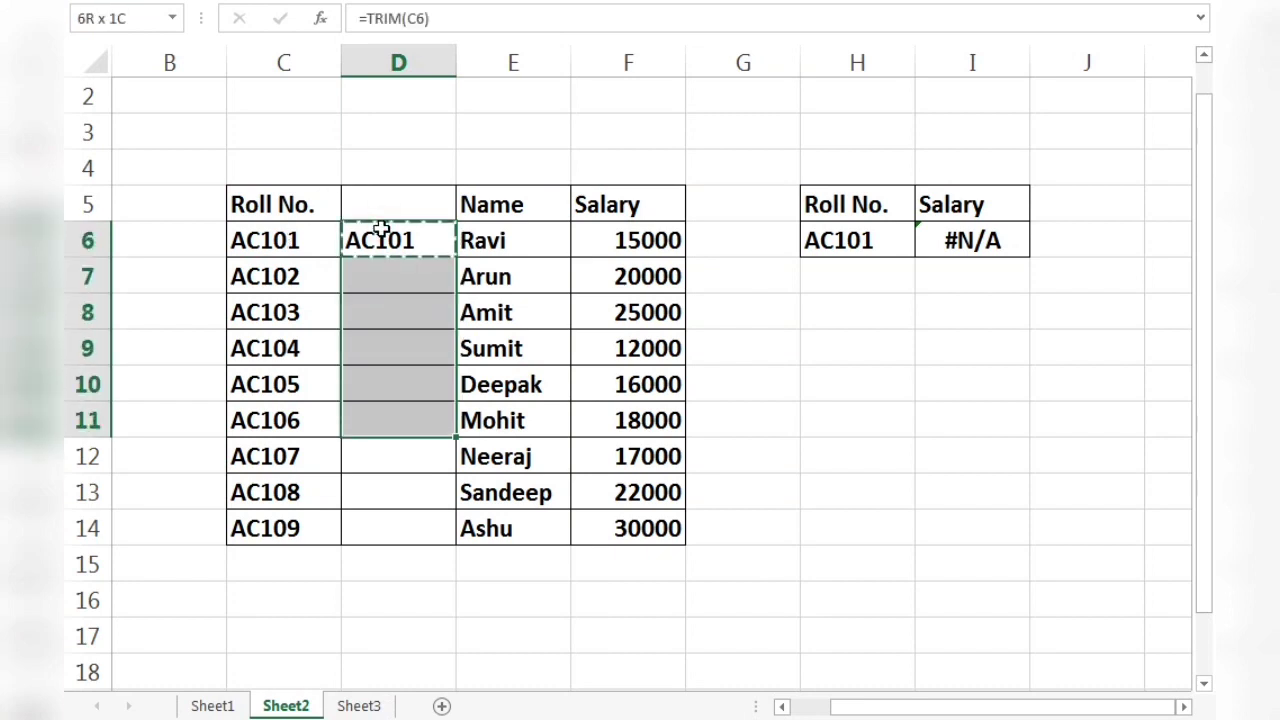
{"action": "key", "text": "ctrl+v"}
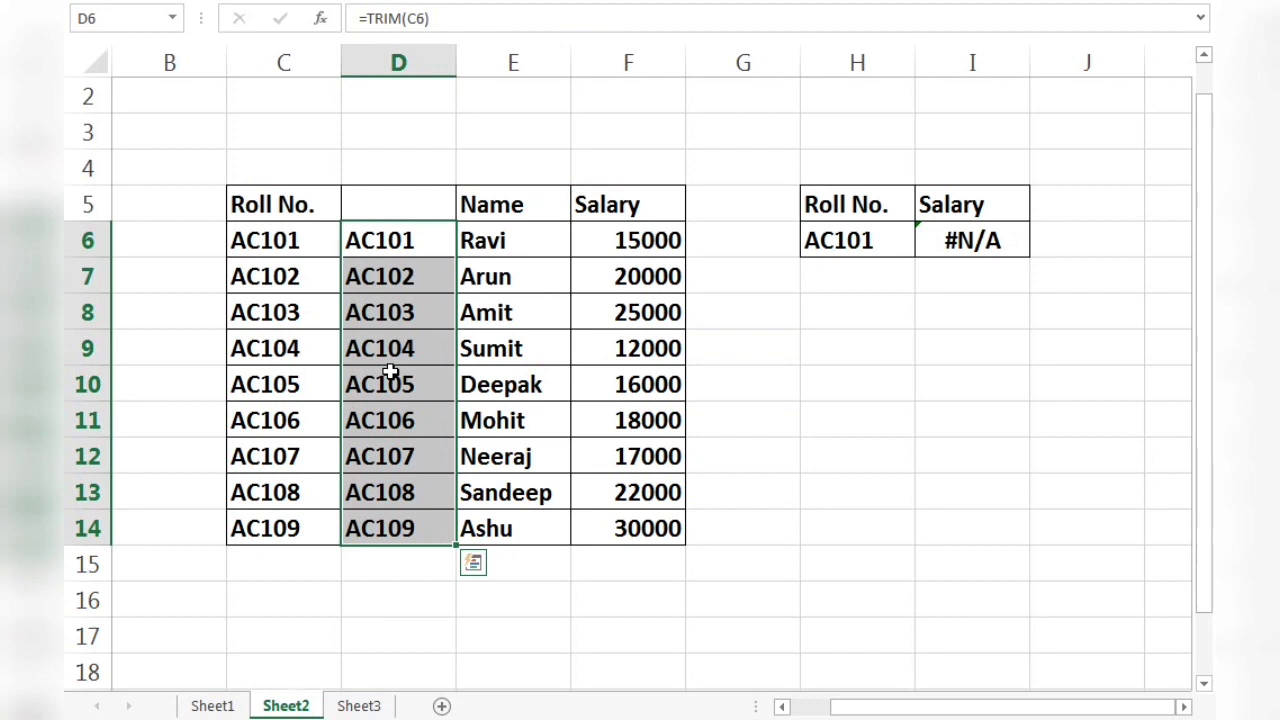
Move the Roll No. header from C5 to D5, above the trimmed roll numbers.
{"action": "left_click", "coordinate": [400, 212]}
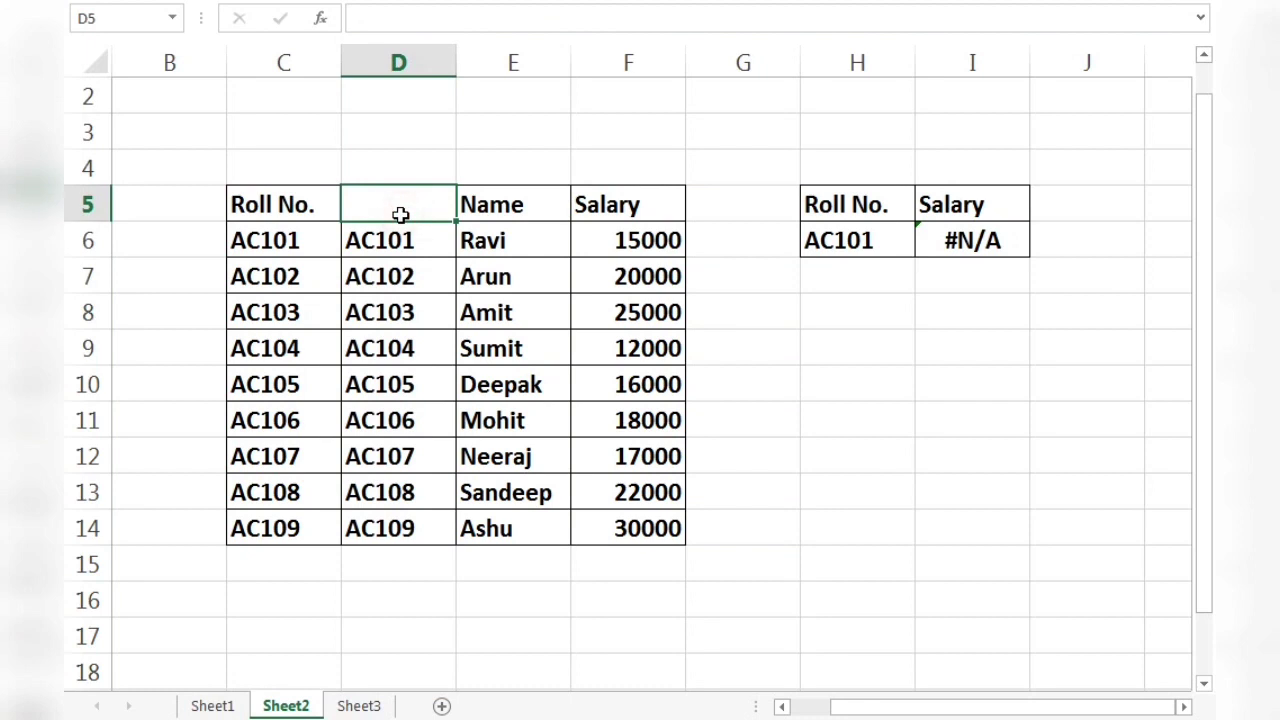
{"action": "left_click", "coordinate": [286, 204]}
{"action": "key", "text": "ctrl+c"}
{"action": "key", "text": "Right"}
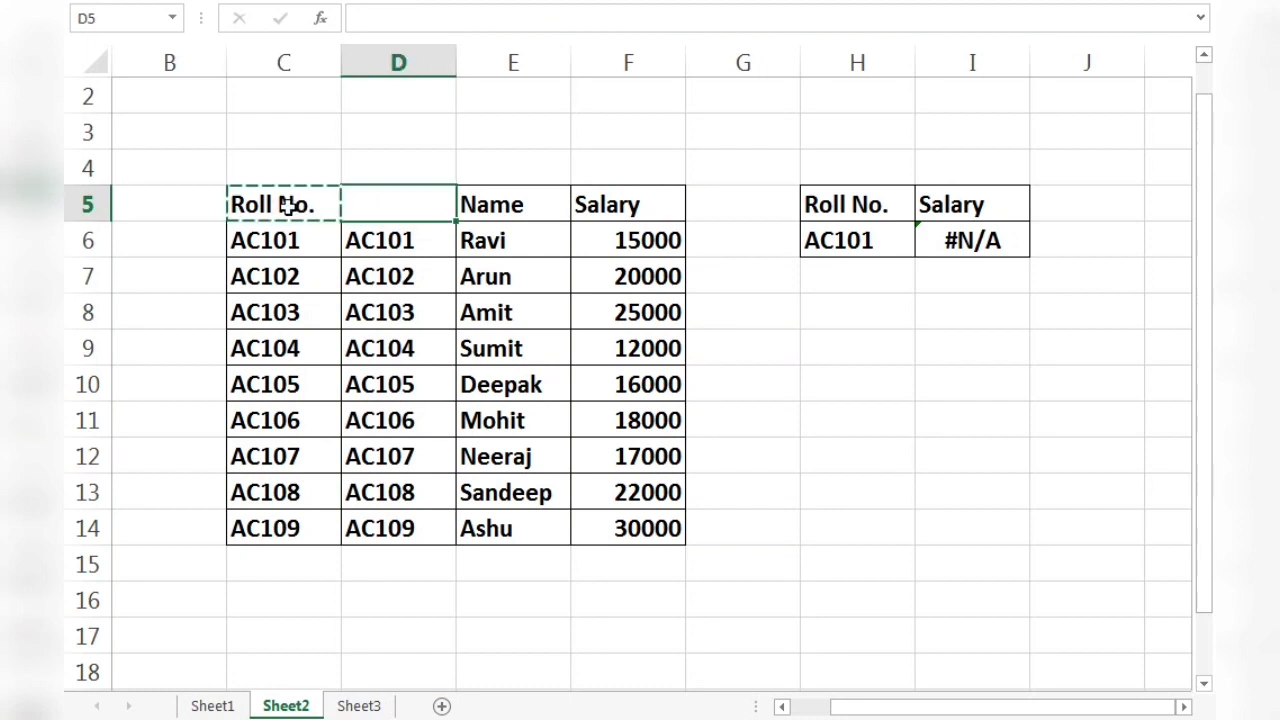
{"action": "key", "text": "ctrl+v"}
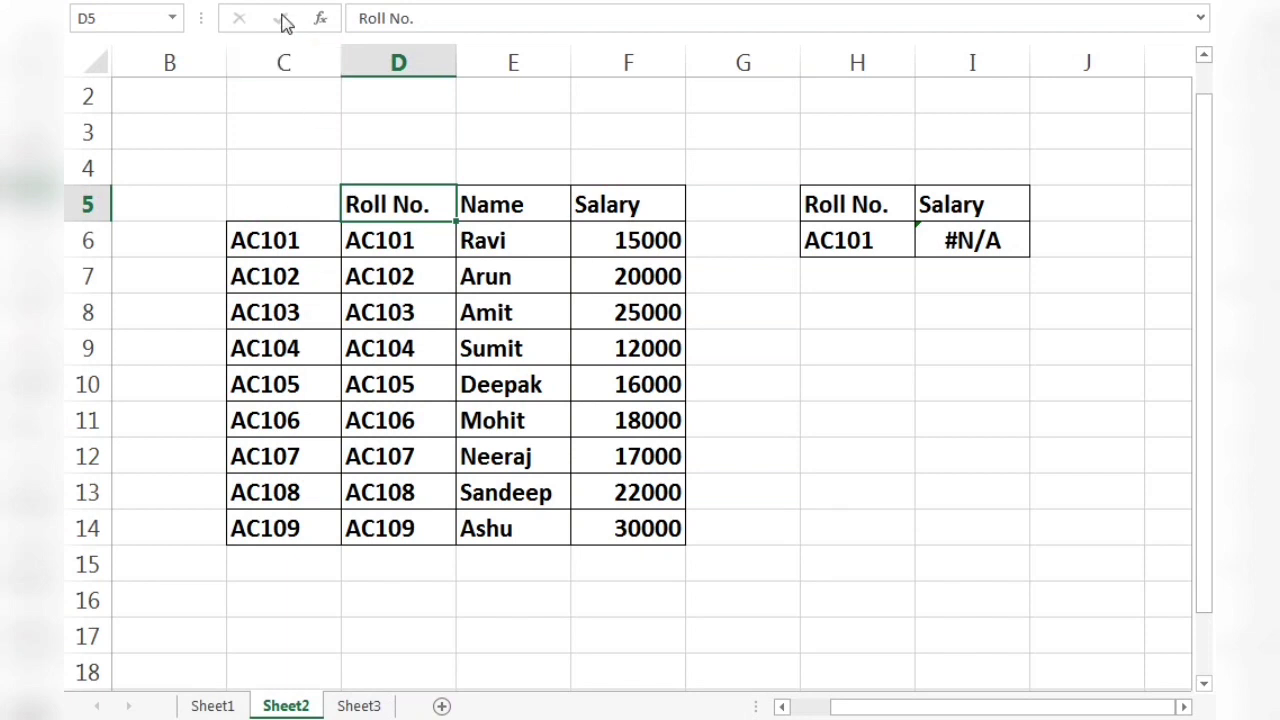
Replace the TRIM formulas in D6:D14 with their values using a values-only paste, and check cells D7 and D10.
{"action": "left_click", "coordinate": [275, 58]}
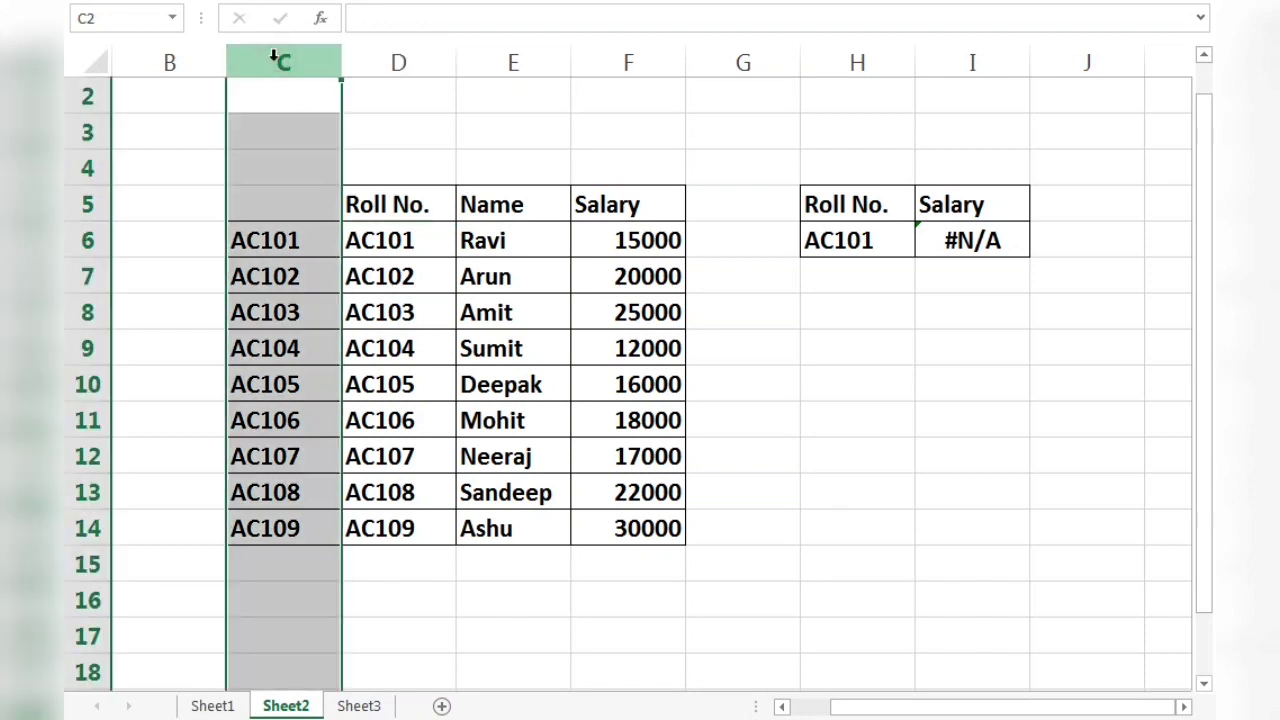
{"action": "left_click", "coordinate": [380, 240]}
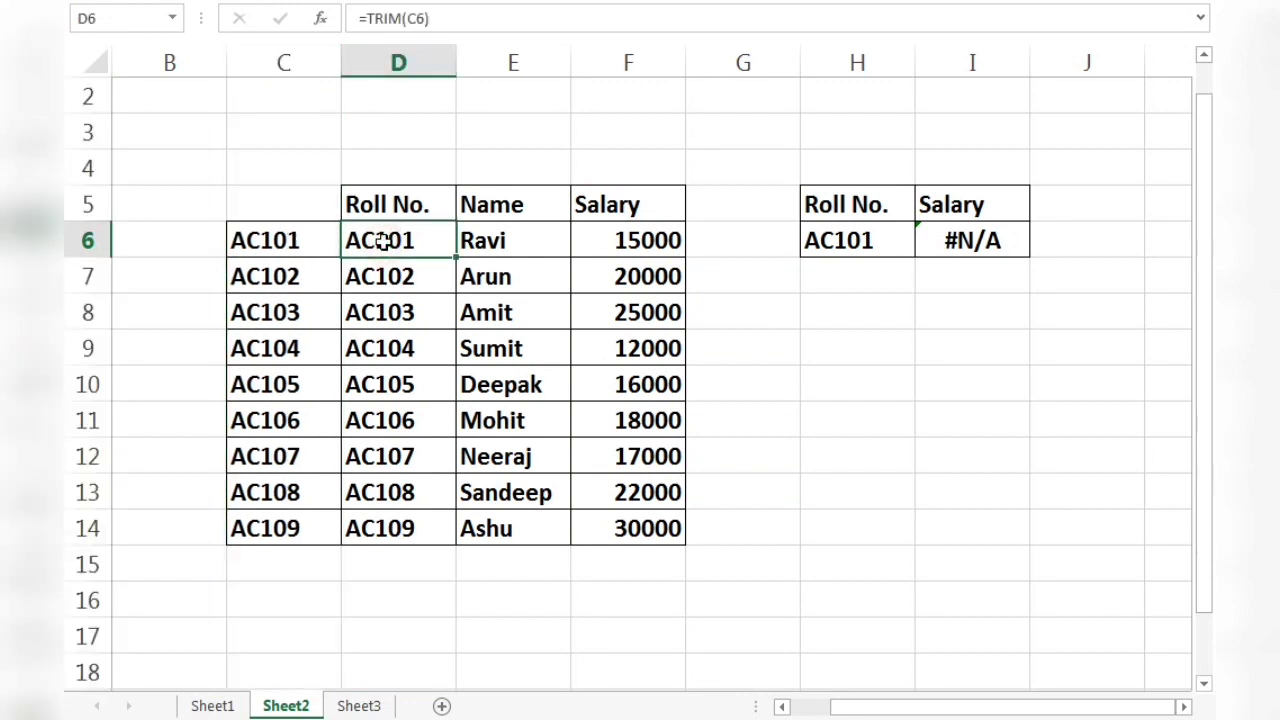
{"action": "key", "text": "shift+Down"}
{"action": "key", "text": "shift+Down"}
{"action": "key", "text": "shift+Down"}
{"action": "key", "text": "shift+Down"}
{"action": "key", "text": "shift+Down"}
{"action": "key", "text": "shift+Down"}
{"action": "key", "text": "shift+Down"}
{"action": "key", "text": "shift+Down"}
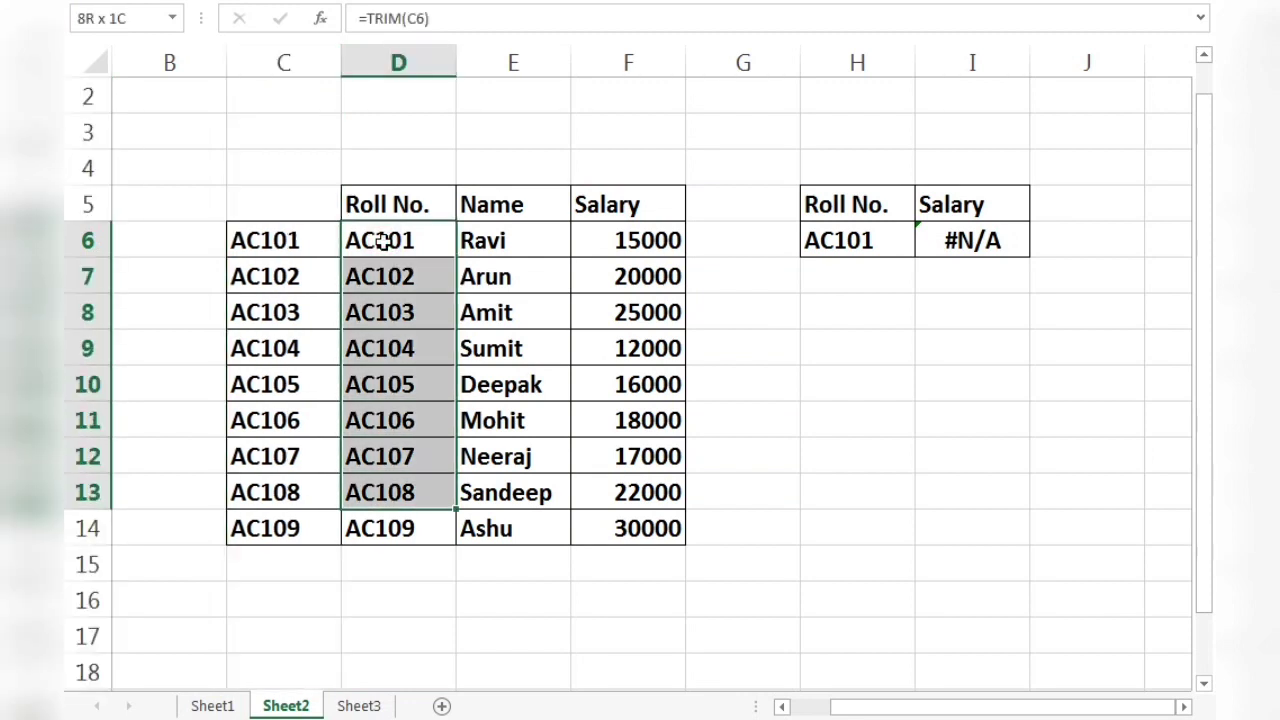
{"action": "key", "text": "ctrl+c"}
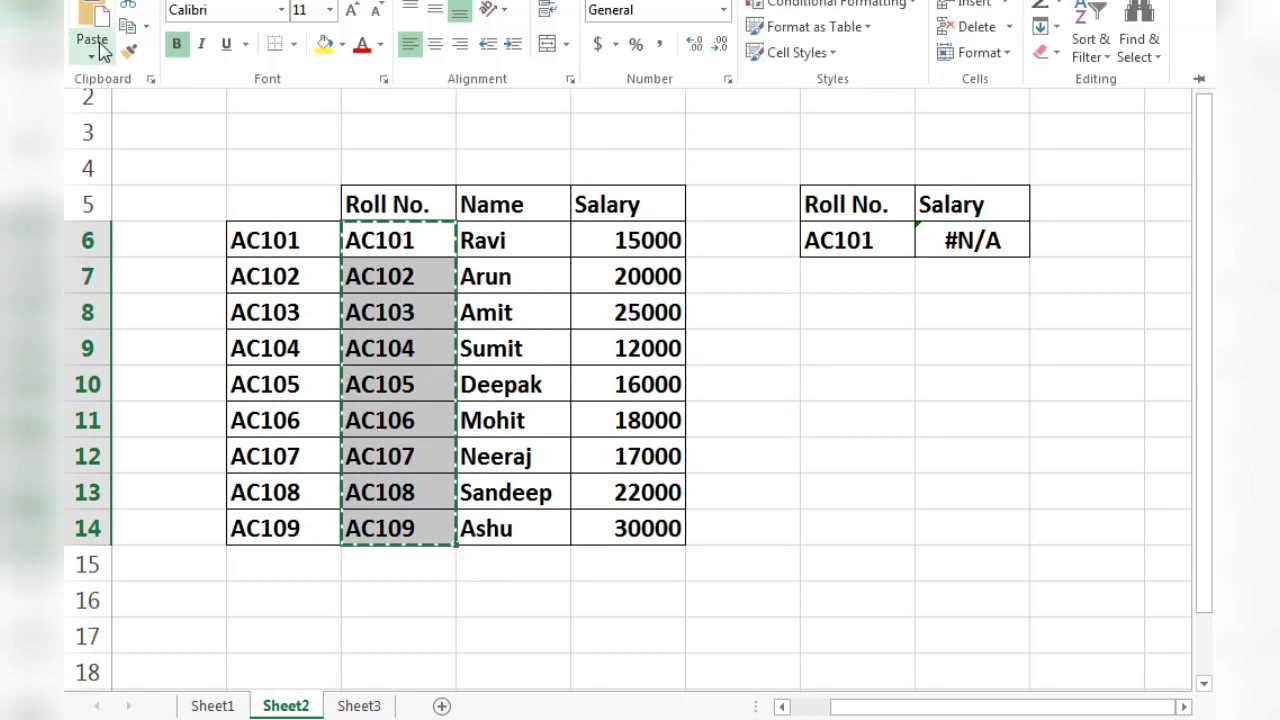
{"action": "left_click", "coordinate": [95, 50]}
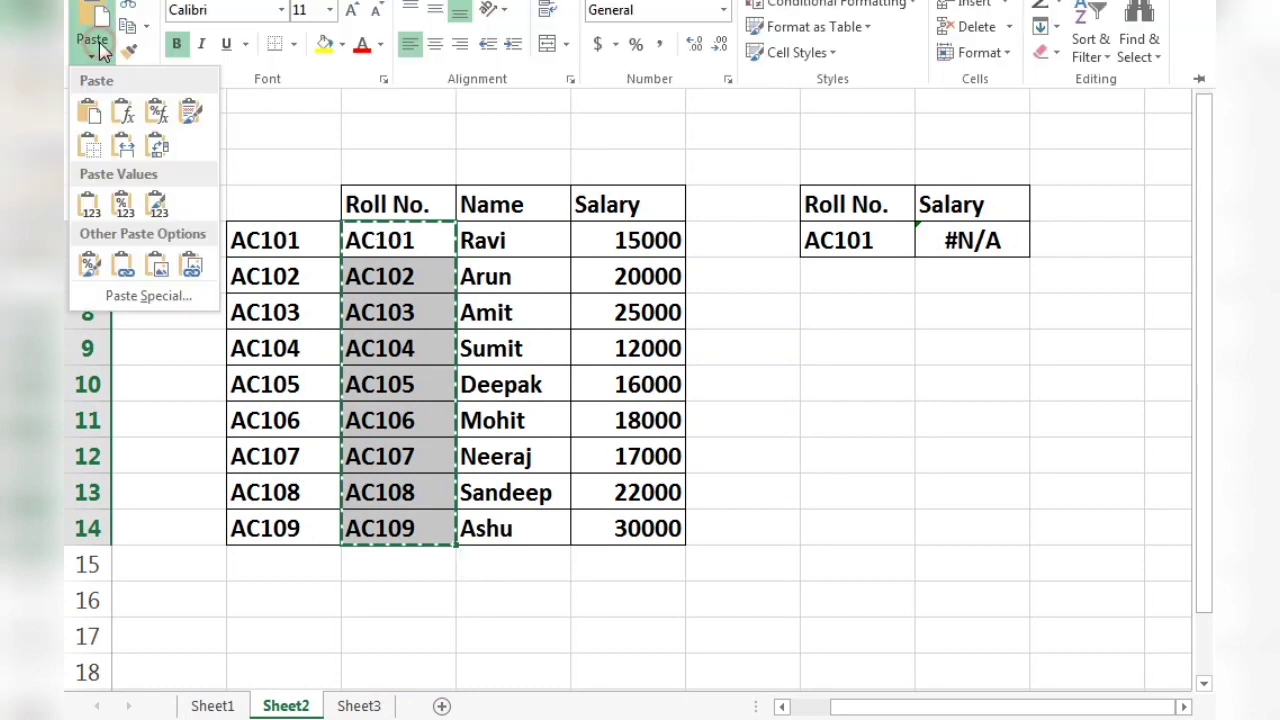
{"action": "left_click", "coordinate": [87, 207]}
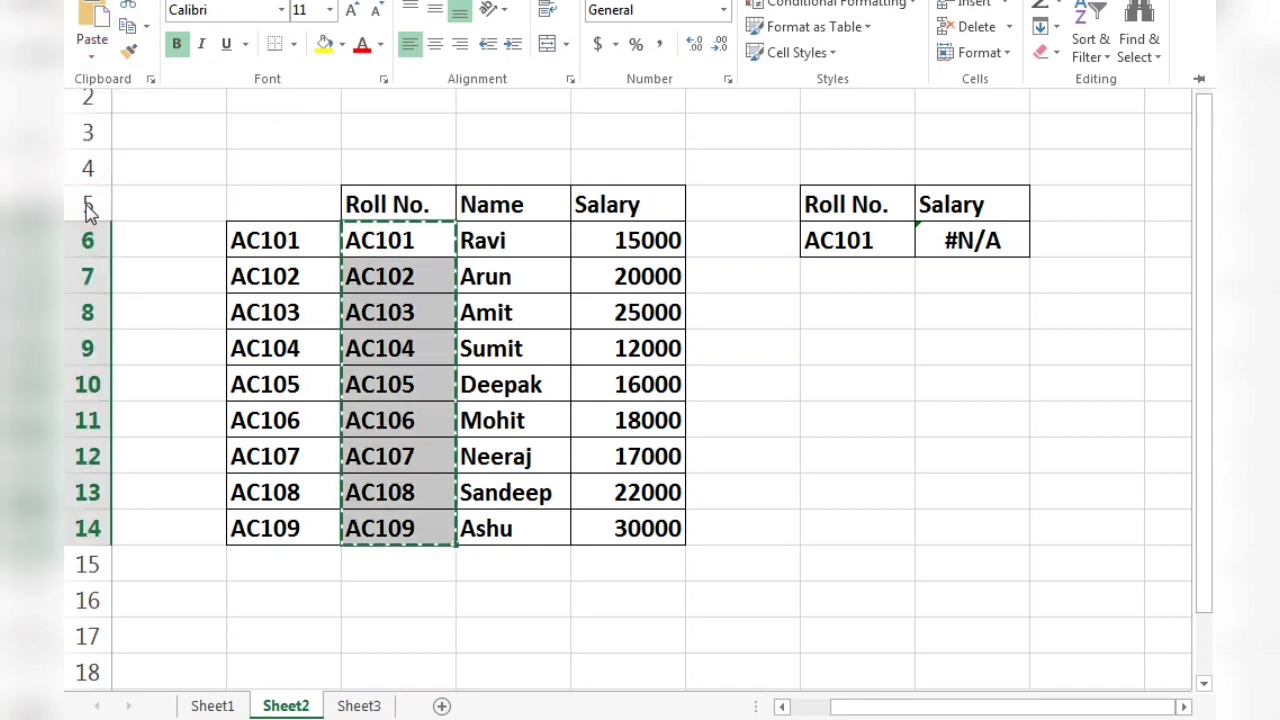
{"action": "left_click", "coordinate": [358, 277]}
{"action": "left_click", "coordinate": [373, 374]}
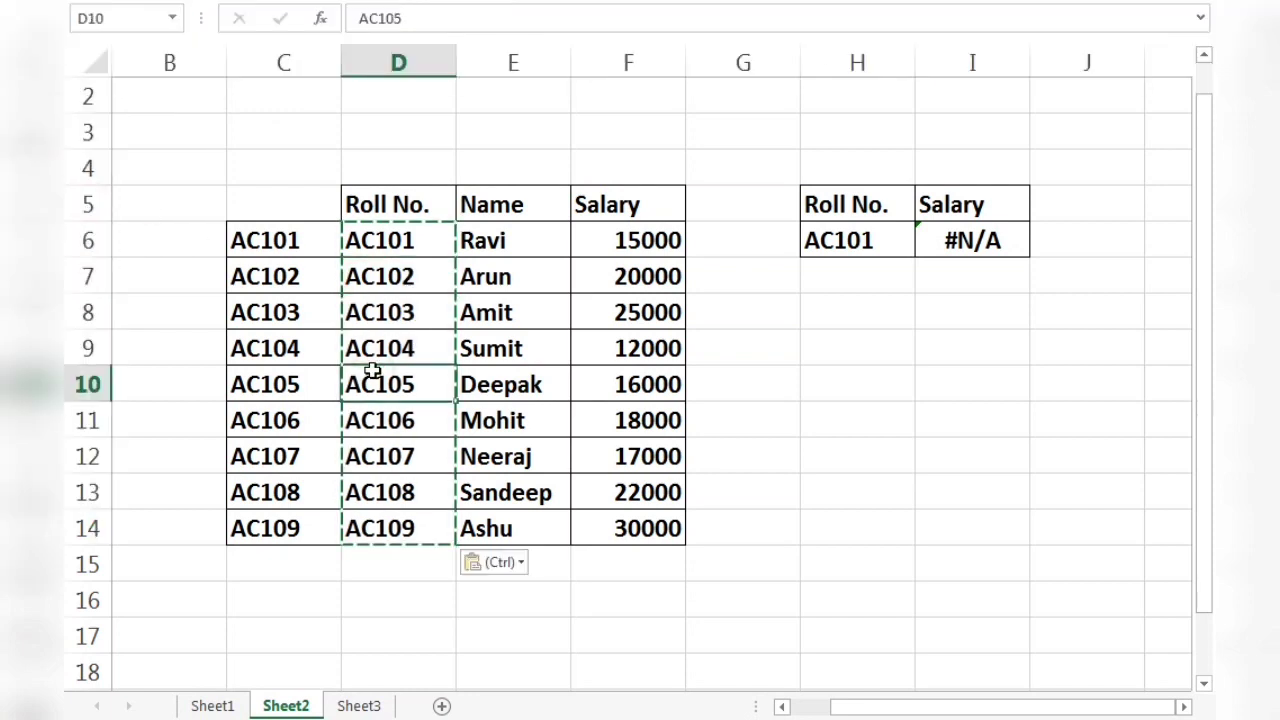
Delete column C with the untrimmed roll numbers and check the VLOOKUP formula in H6 against the roll number in G6.
{"action": "left_click", "coordinate": [284, 58]}
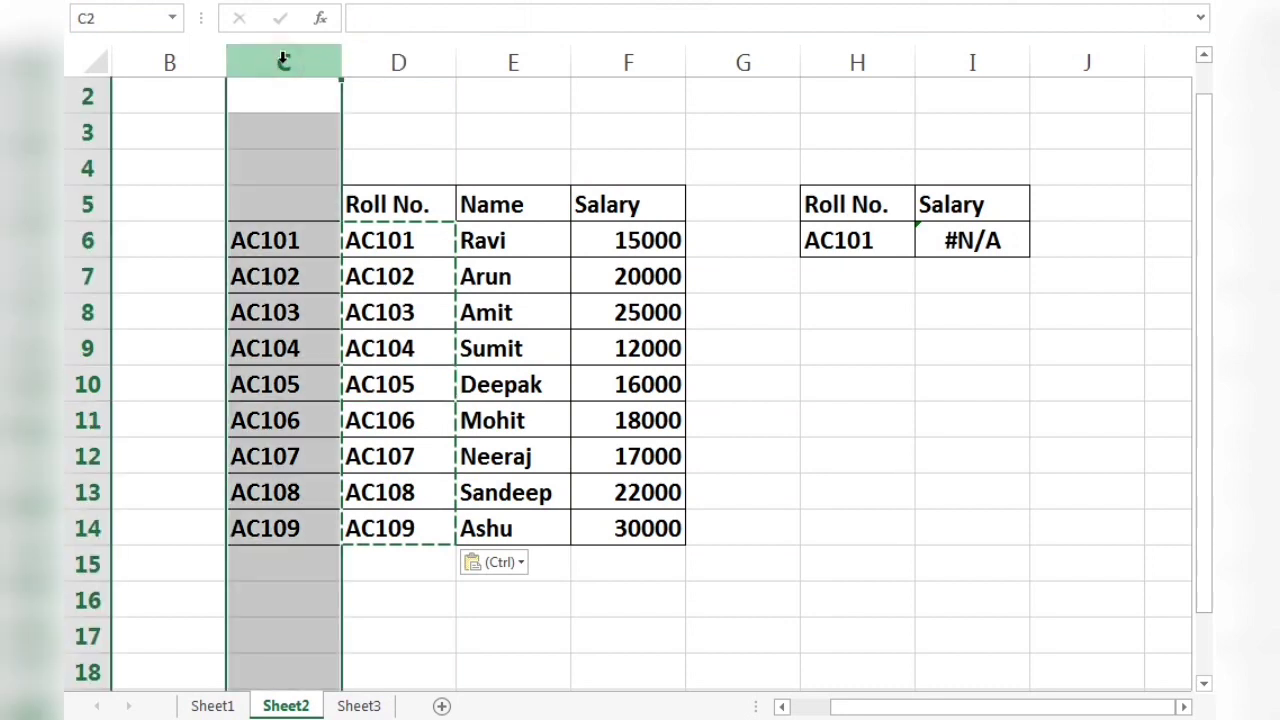
{"action": "key", "text": "ctrl+minus"}
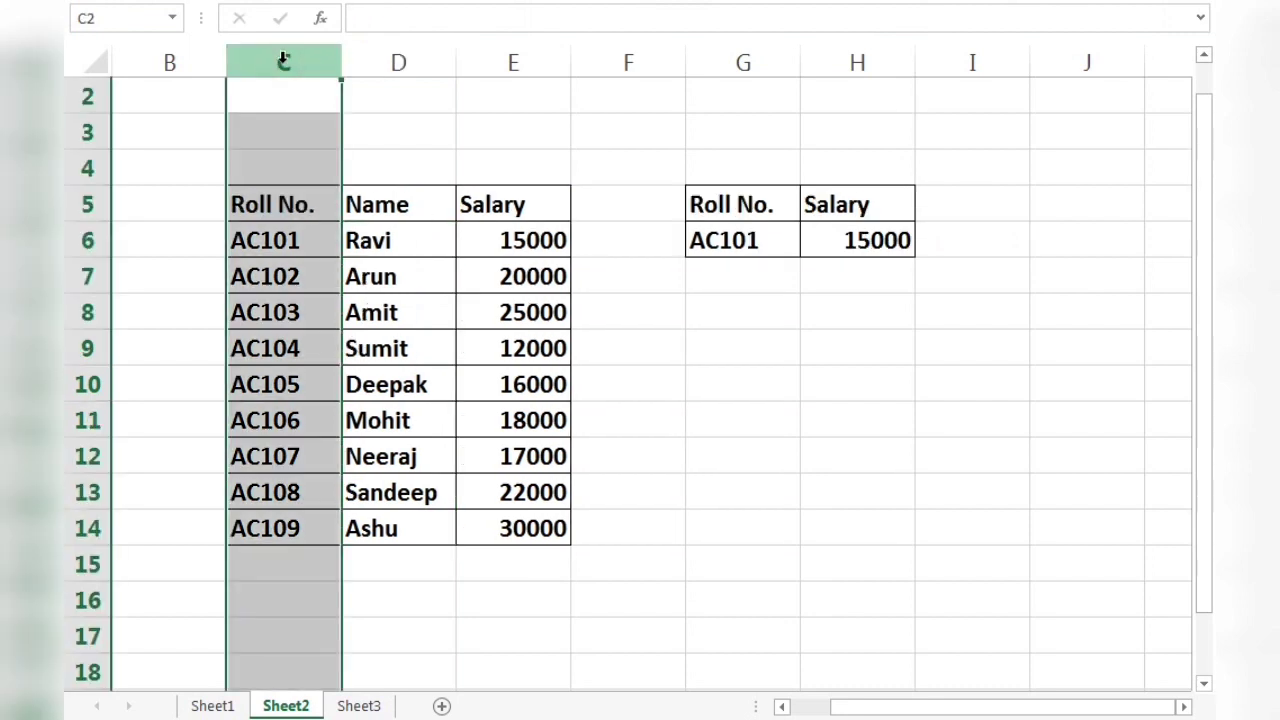
{"action": "left_click", "coordinate": [322, 216]}
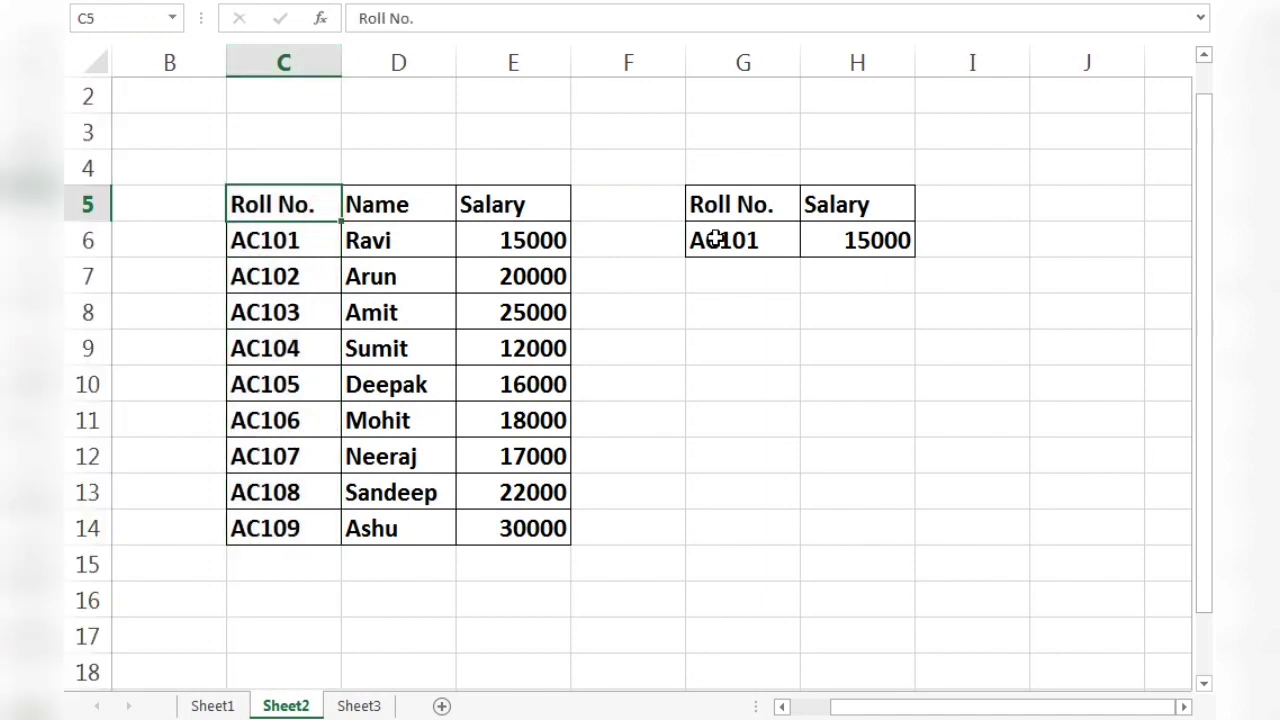
{"action": "left_click", "coordinate": [845, 240]}
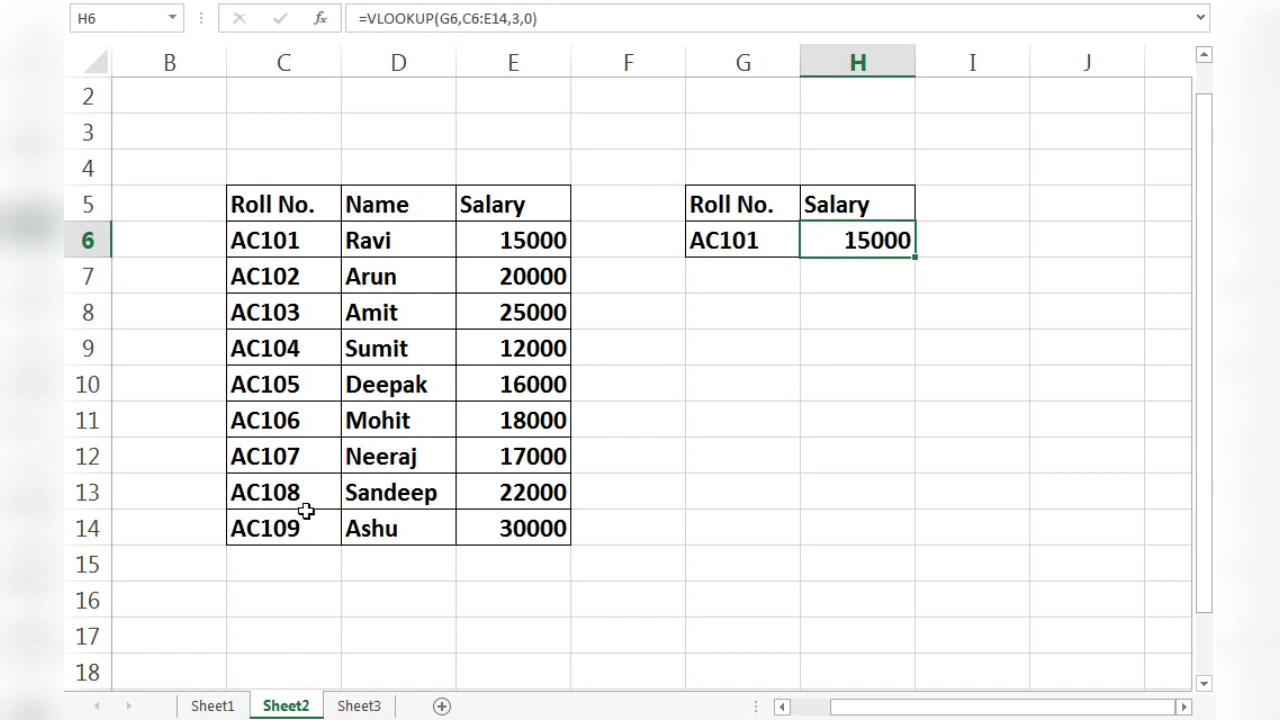
{"action": "left_click", "coordinate": [767, 243]}
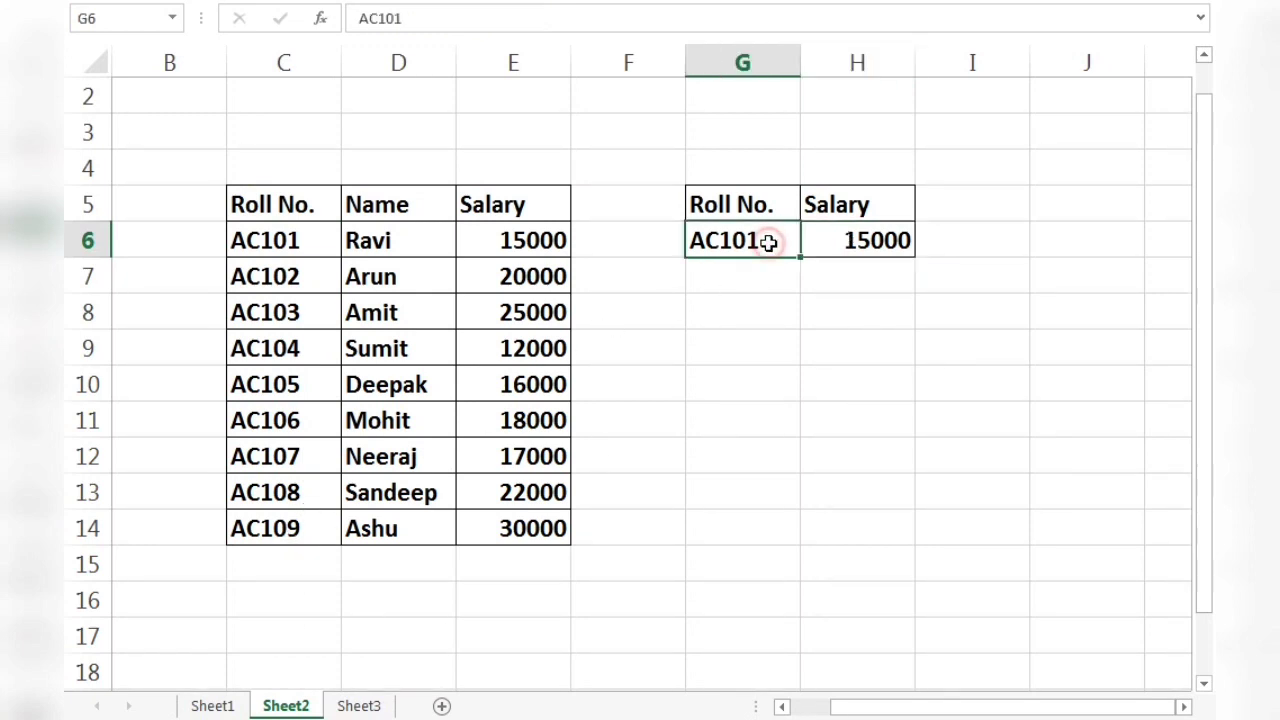
Change the lookup roll number in G6 to AC109 to test the VLOOKUP salary result.
{"action": "key", "text": "BackSpace"}
{"action": "type", "text": "9"}
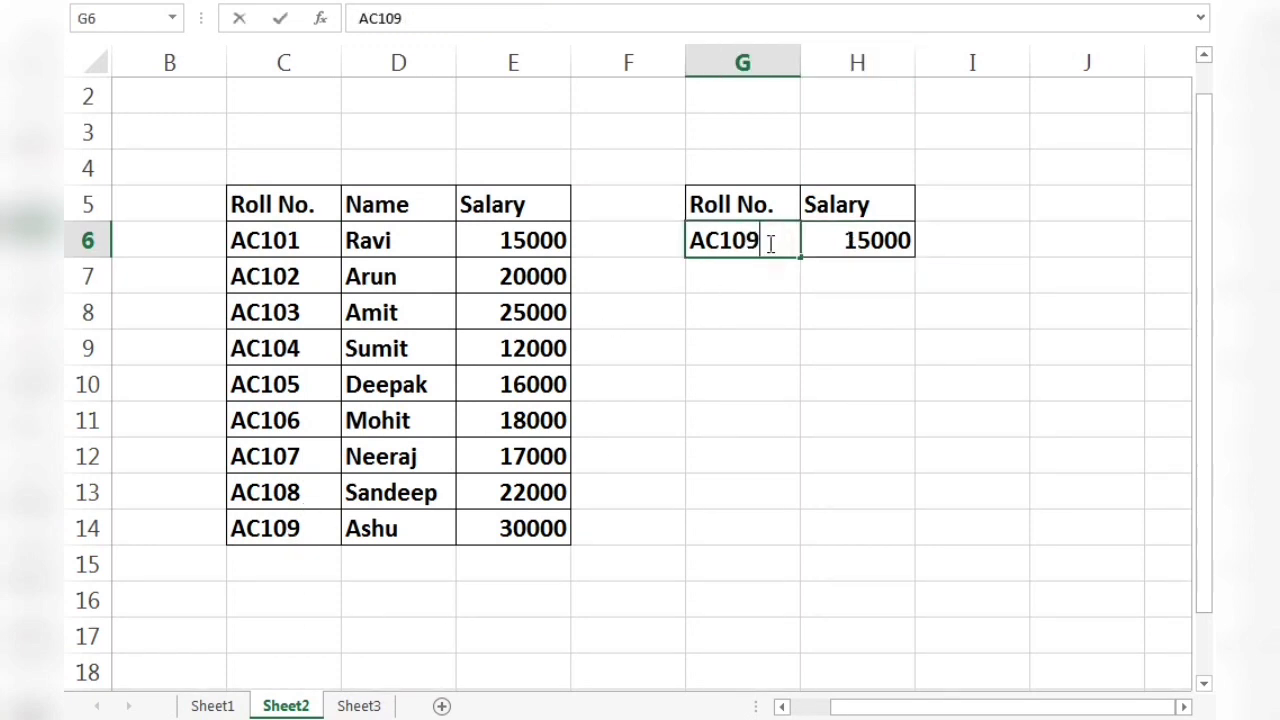
{"action": "key", "text": "Return"}
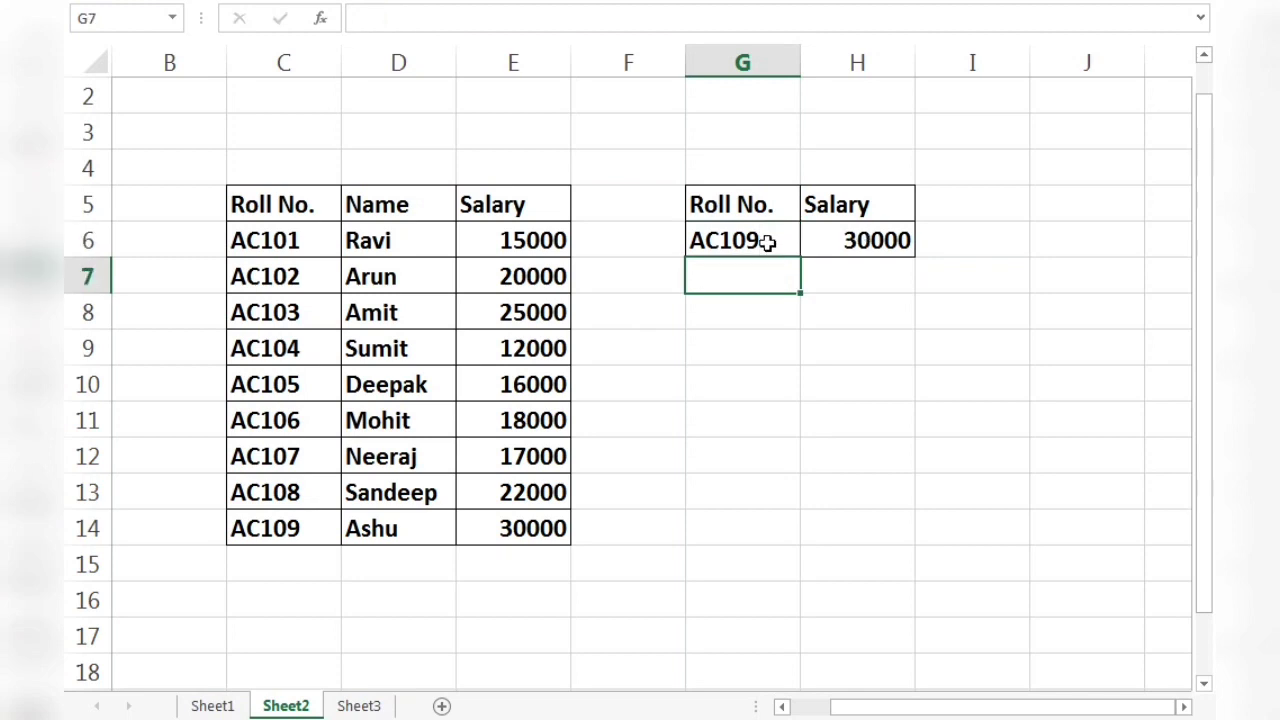
{"action": "left_click", "coordinate": [576, 390]}
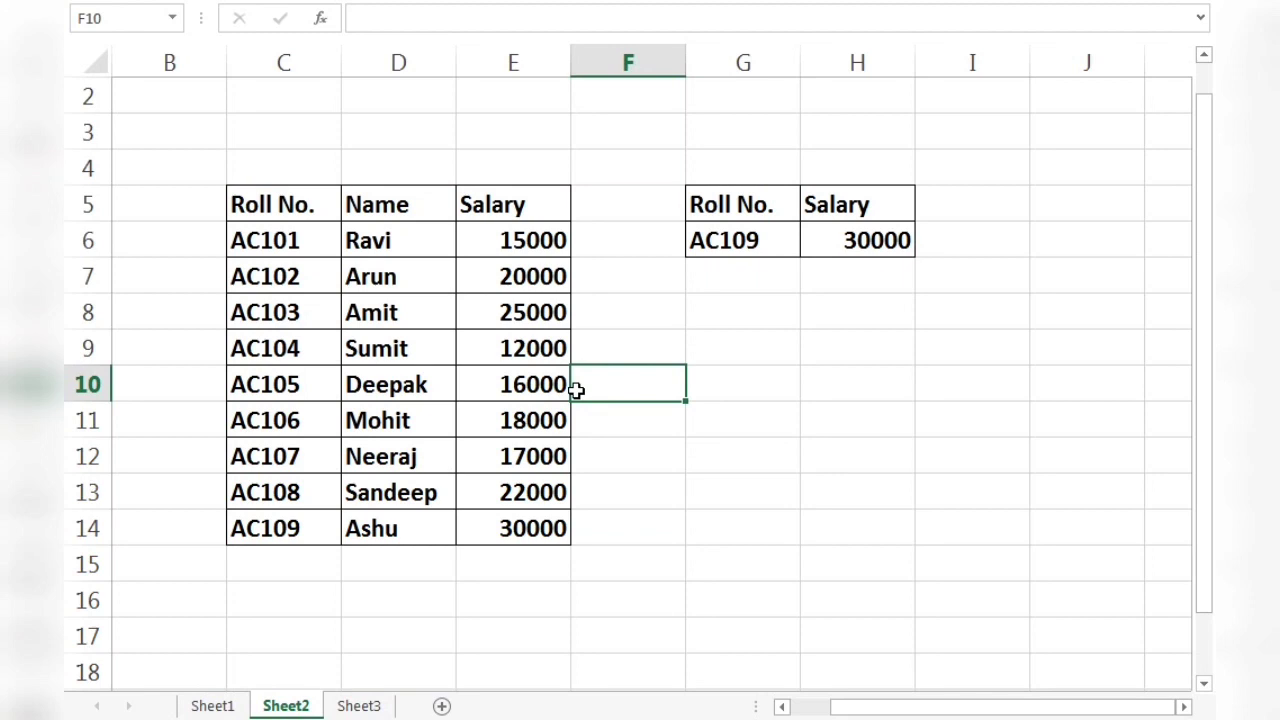
{"action": "left_click", "coordinate": [297, 369]}
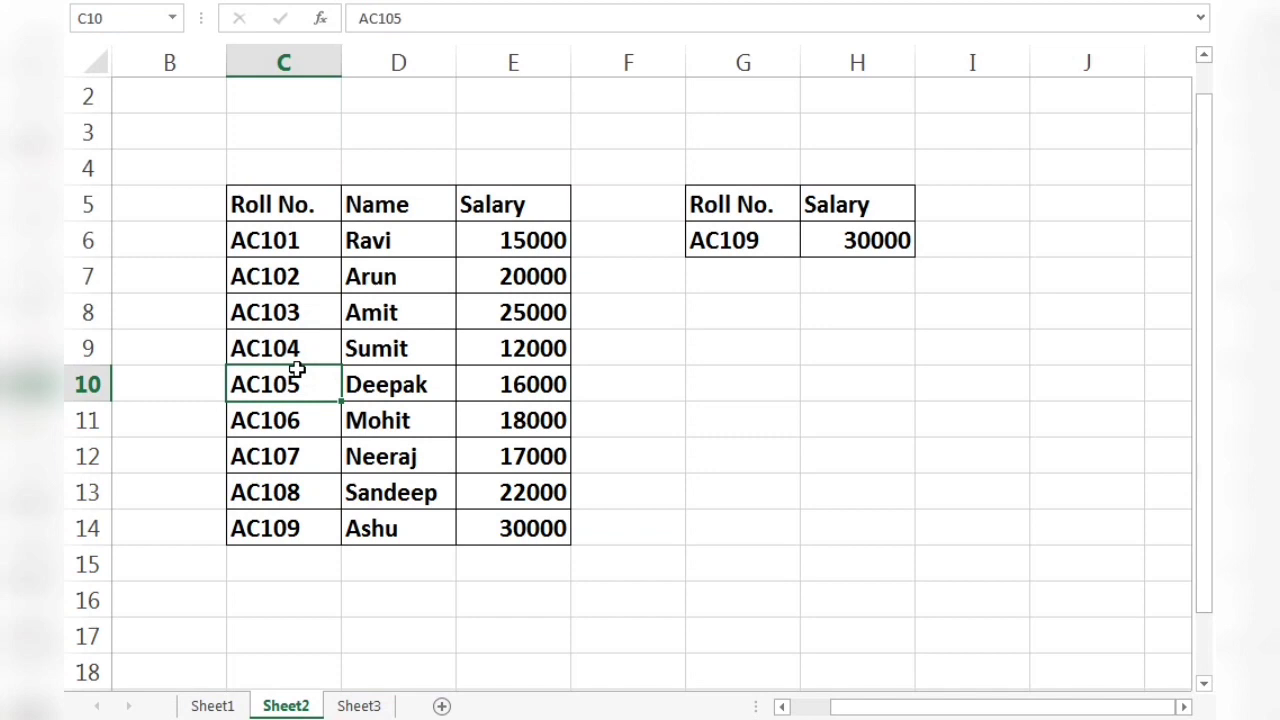
{"action": "left_click", "coordinate": [287, 325]}
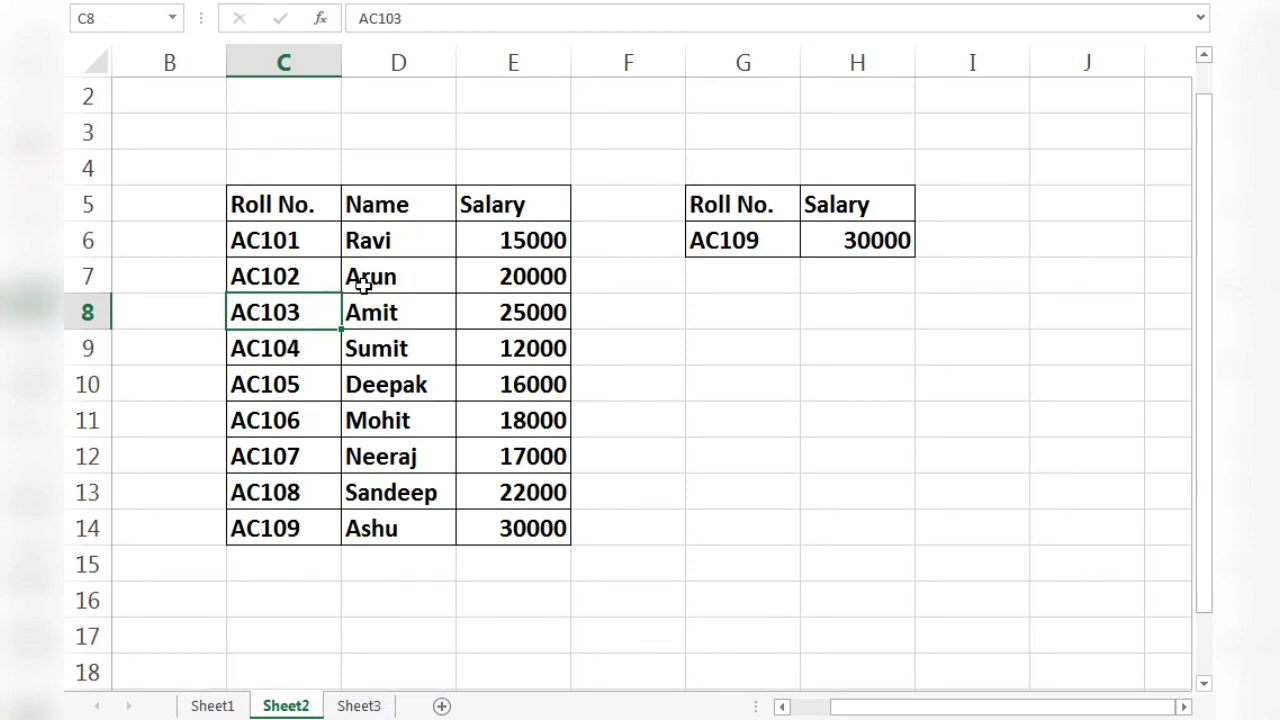
{"action": "left_click", "coordinate": [420, 240]}
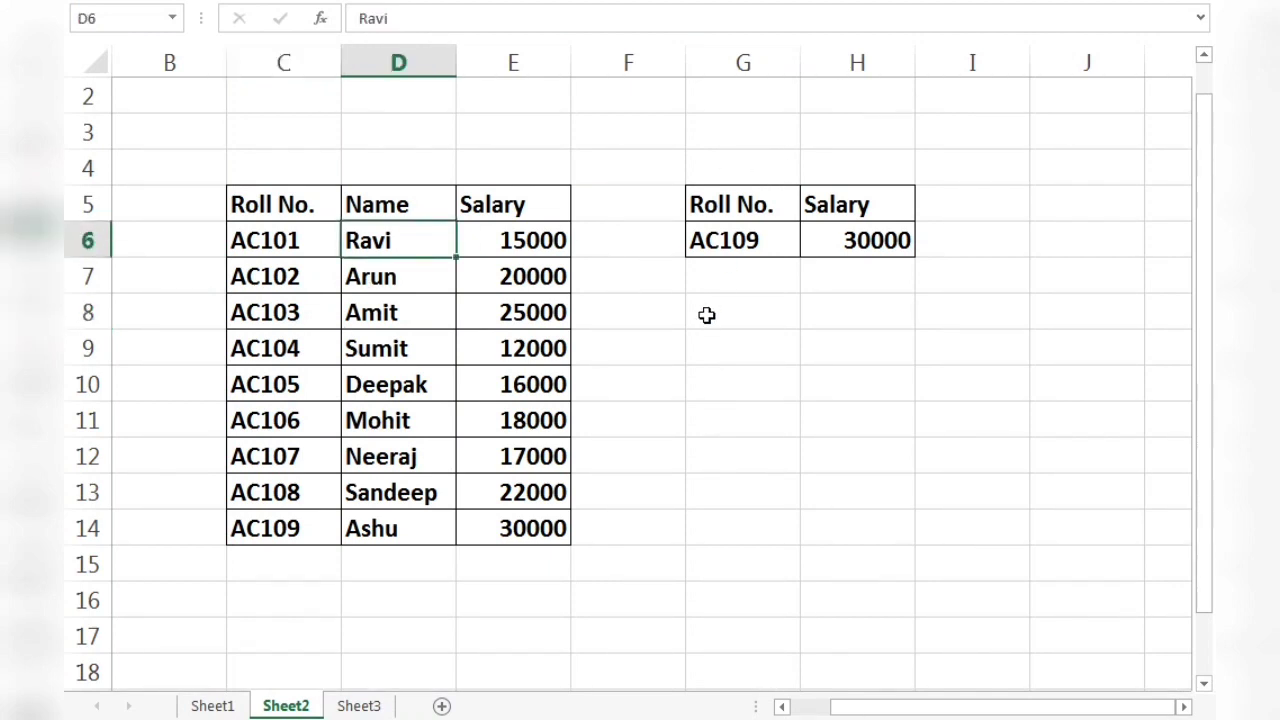
{"action": "left_click", "coordinate": [679, 378]}
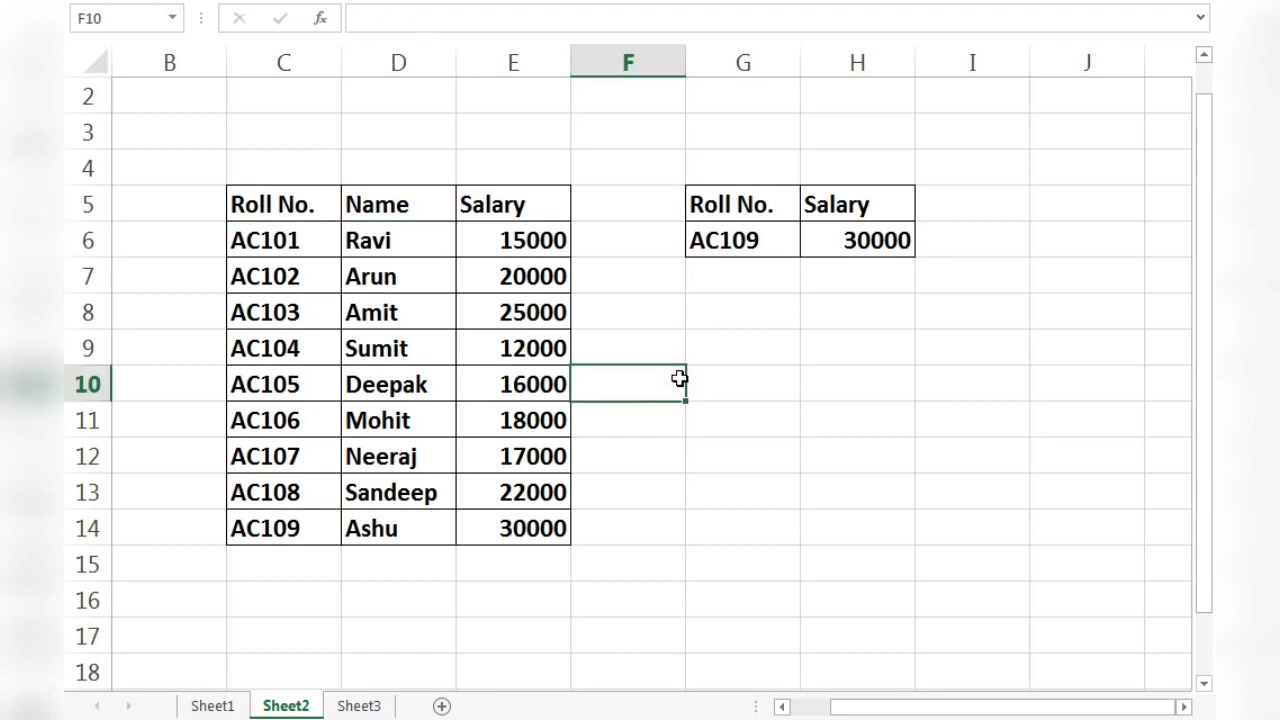
{"action": "left_click", "coordinate": [630, 322]}
{"action": "left_click", "coordinate": [624, 348]}
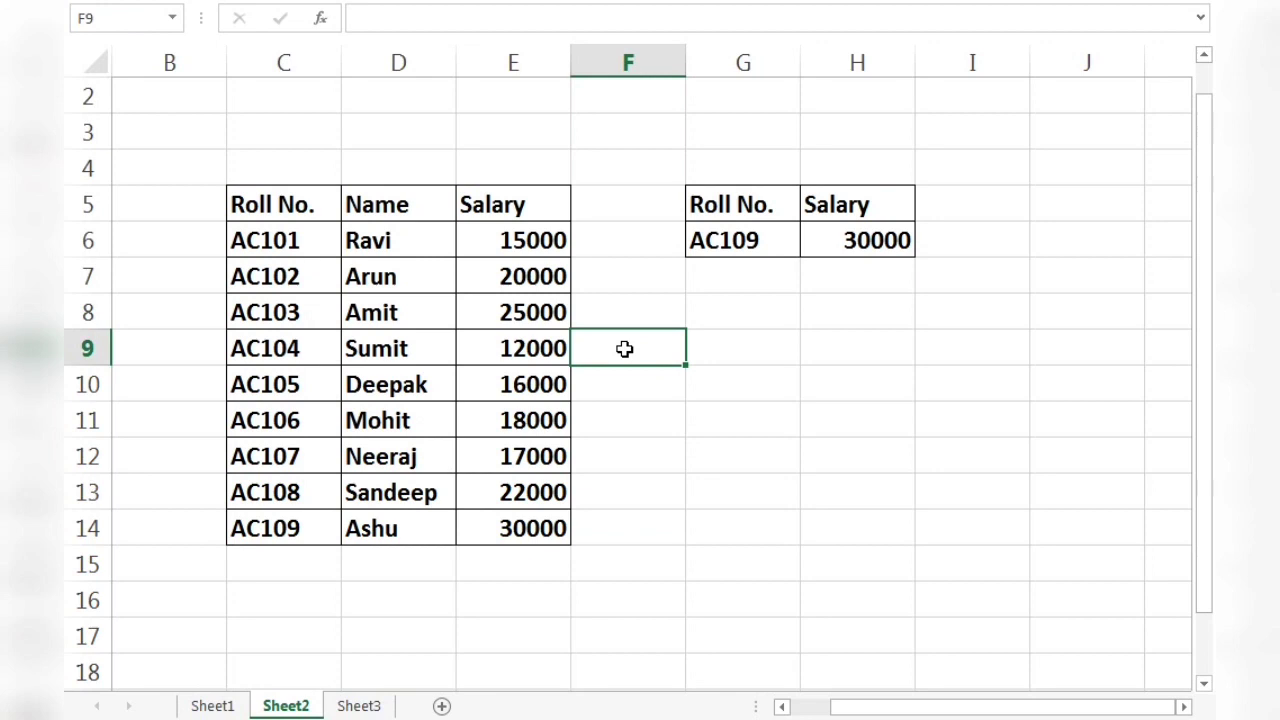
{"action": "left_click", "coordinate": [645, 321]}
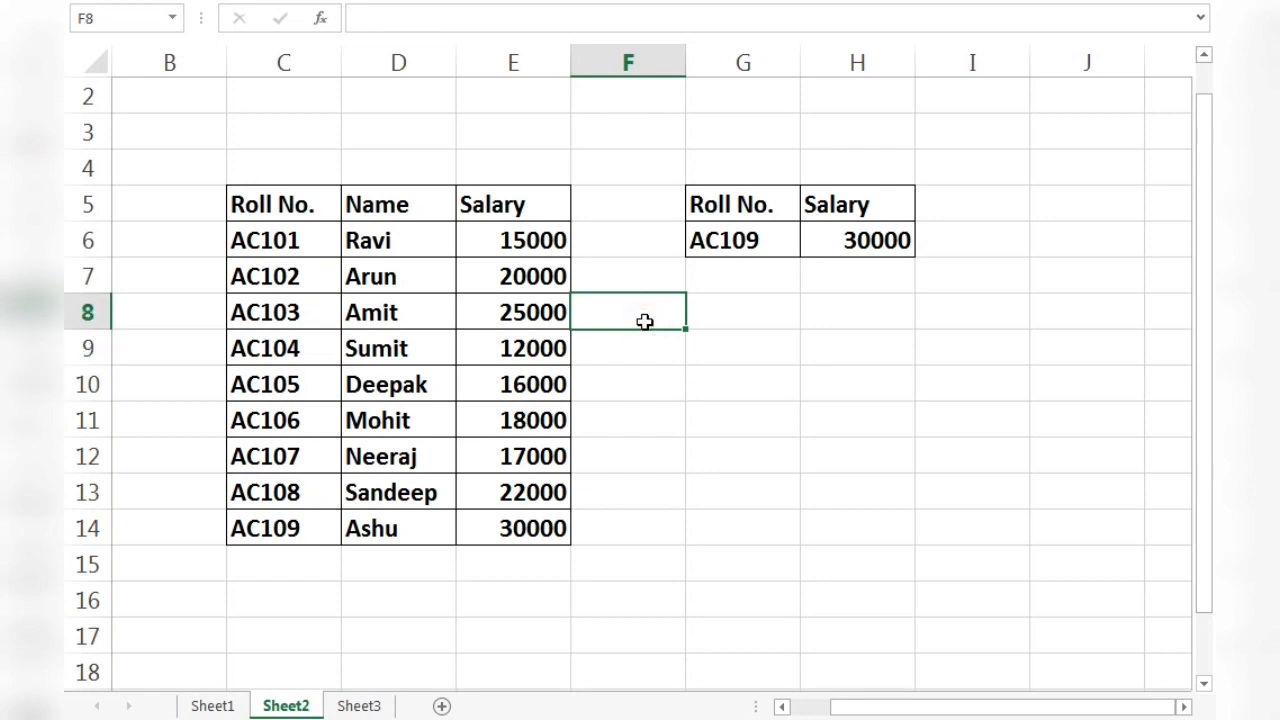
{"action": "left_click", "coordinate": [697, 340]}
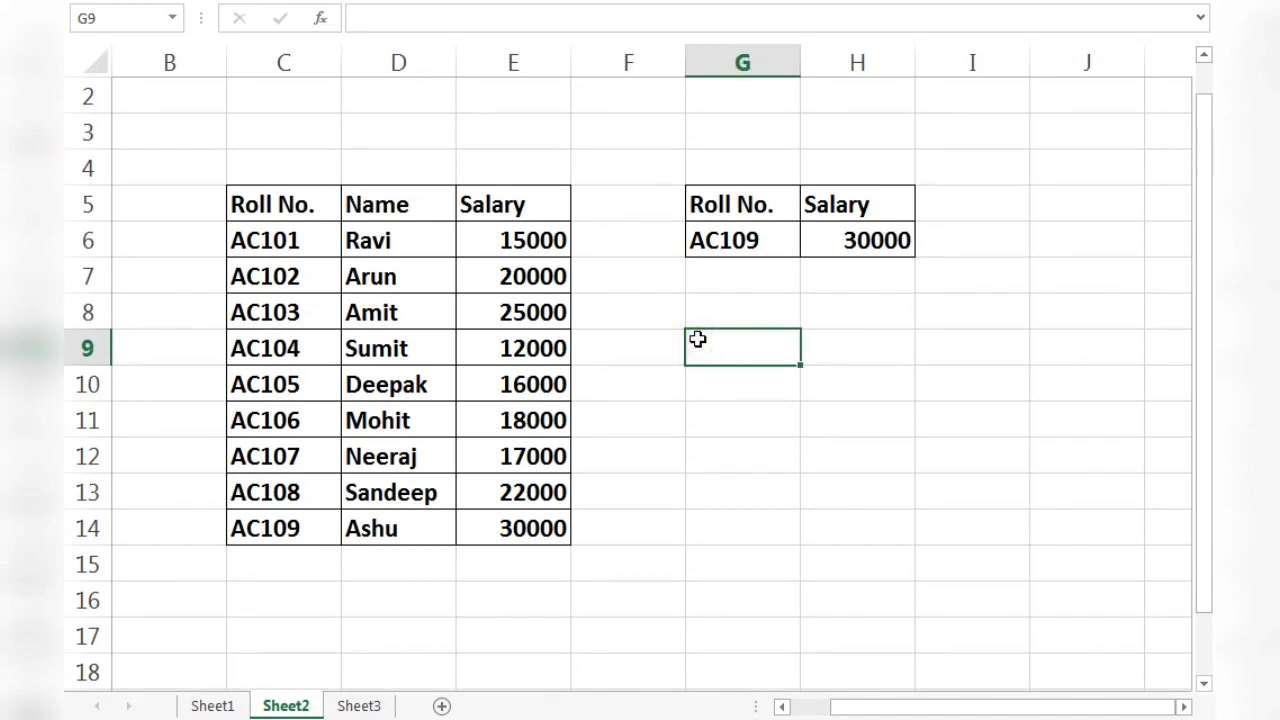